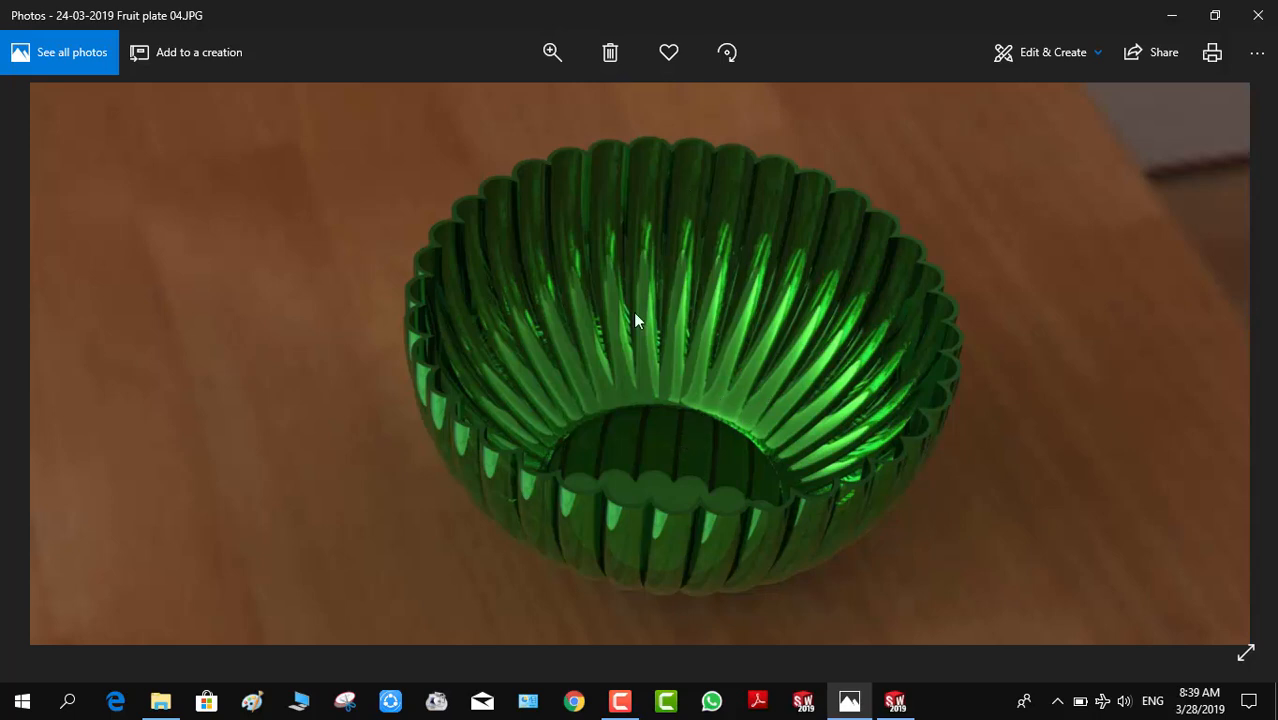
Switch to the SOLIDWORKS part and create a reference plane offset 70 mm from the Top plane
{"action": "left_click", "coordinate": [1165, 22]}
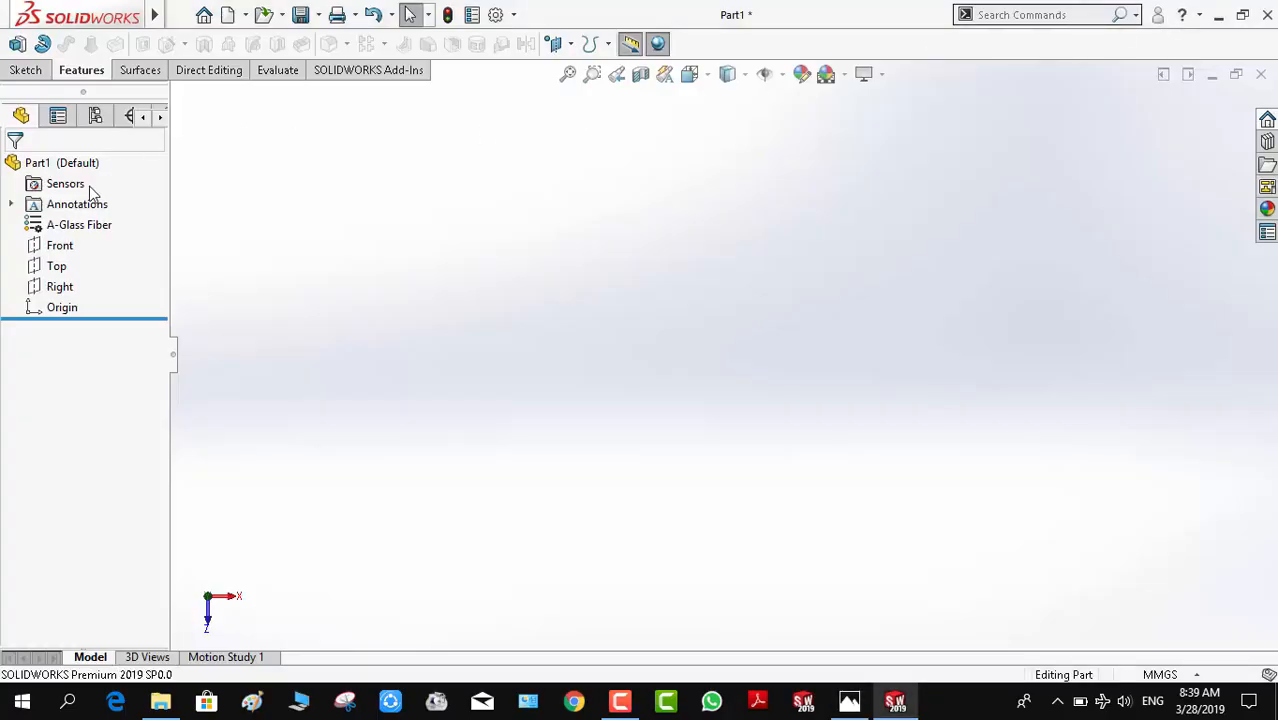
{"action": "left_click", "coordinate": [55, 270]}
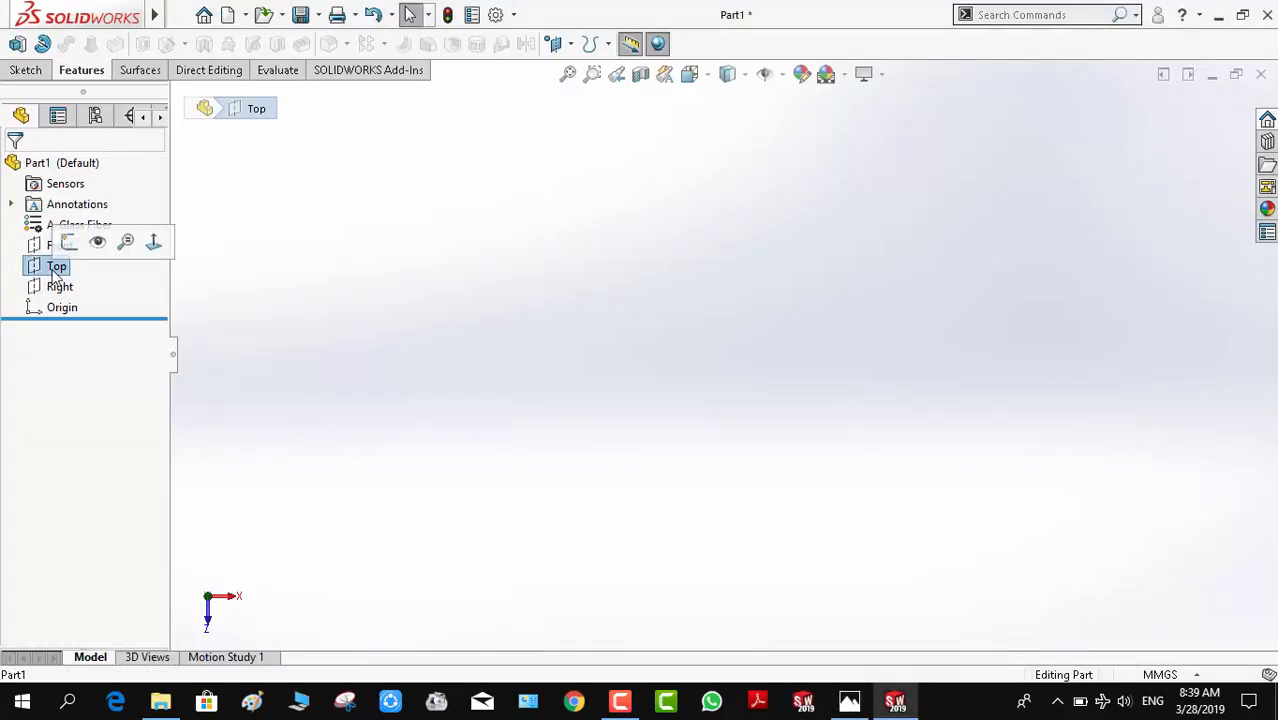
{"action": "left_click", "coordinate": [557, 45]}
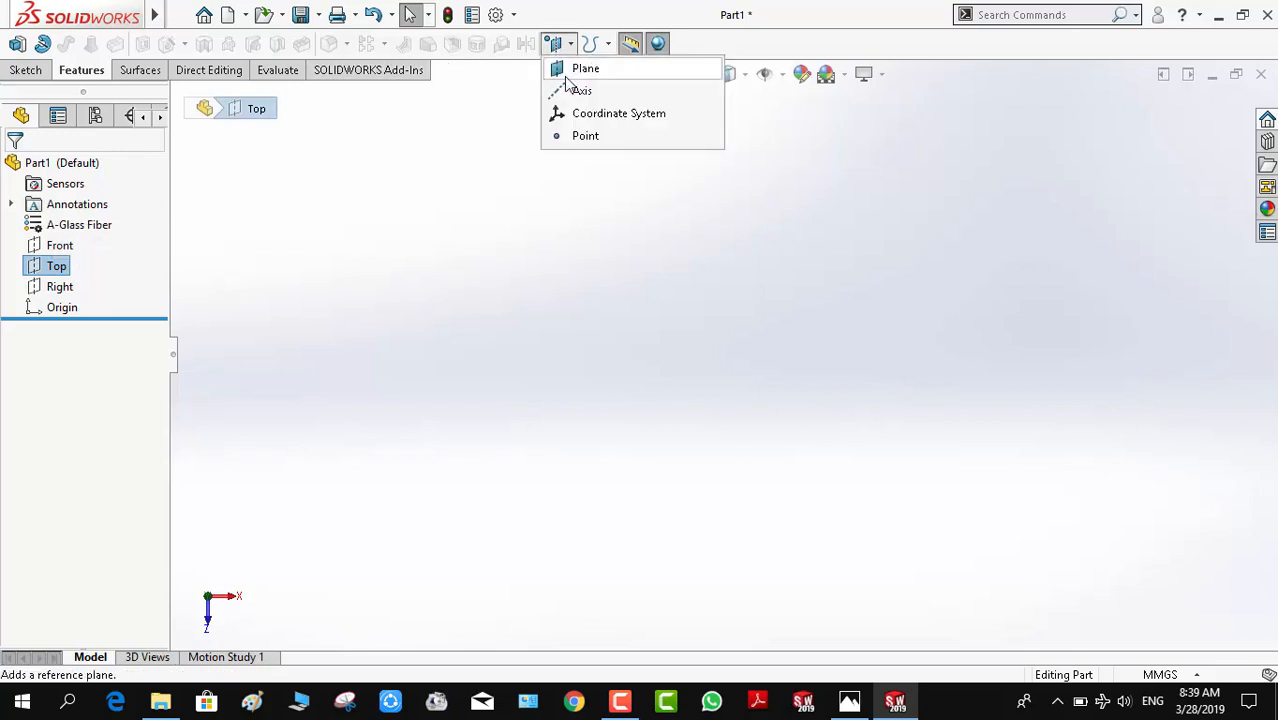
{"action": "left_click", "coordinate": [585, 70]}
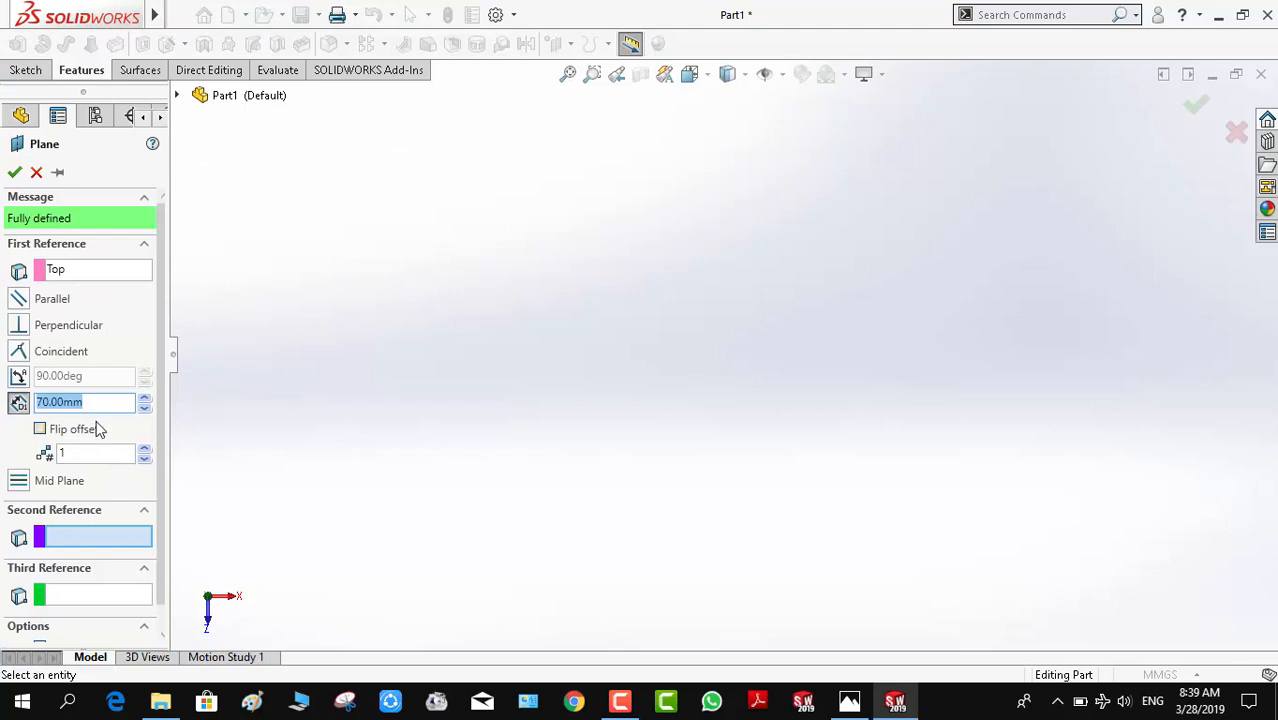
{"action": "left_click", "coordinate": [13, 173]}
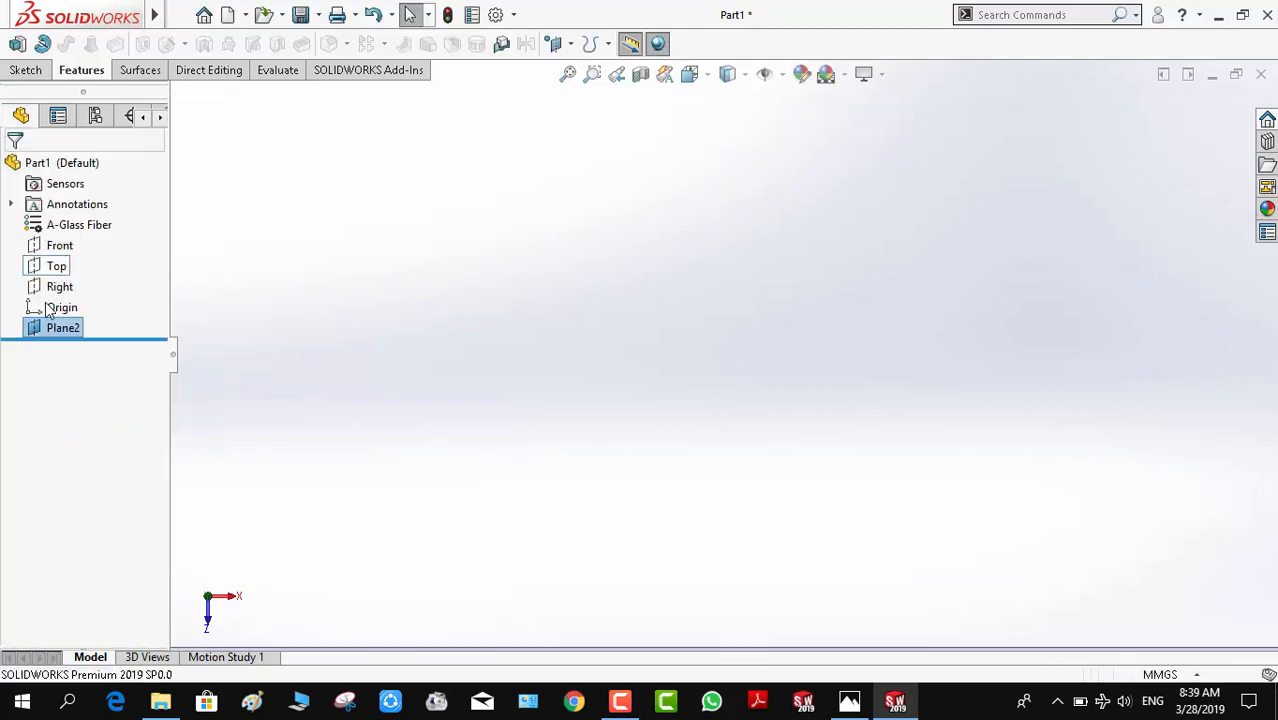
Sketch a 120 mm diameter circle centred on the origin on the Top plane and exit the sketch
{"action": "left_click", "coordinate": [58, 266]}
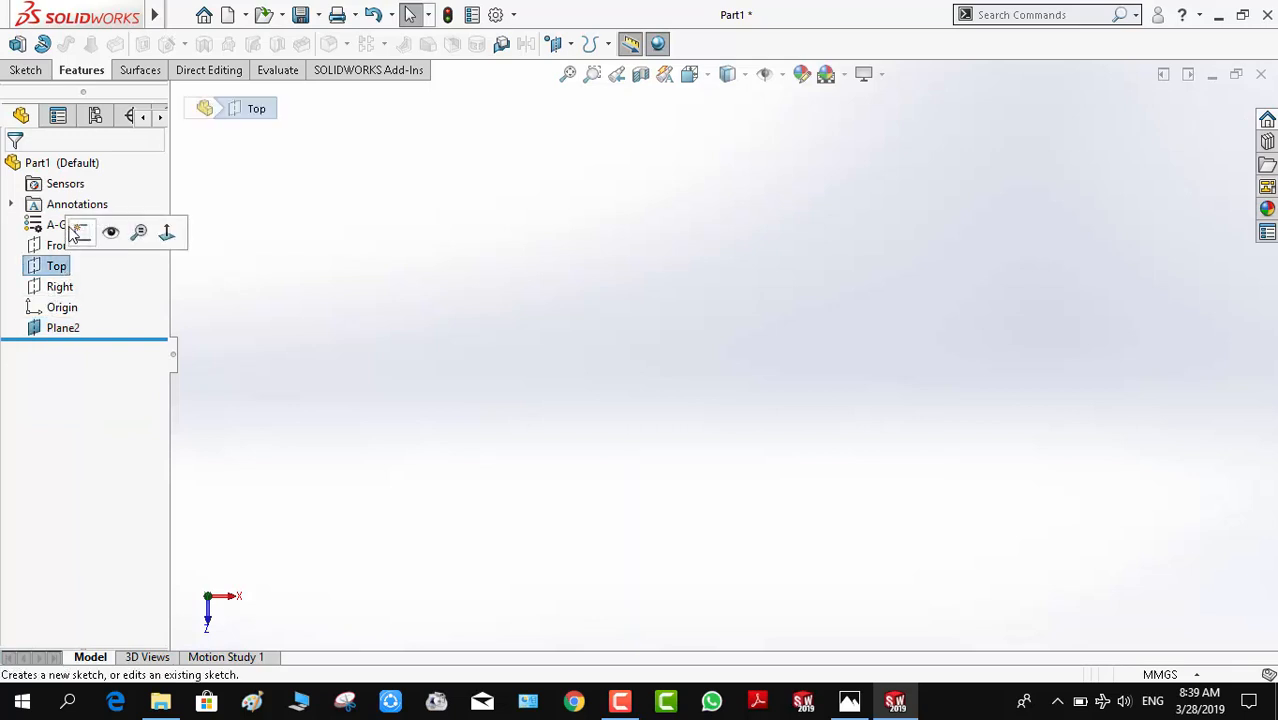
{"action": "left_click", "coordinate": [80, 232]}
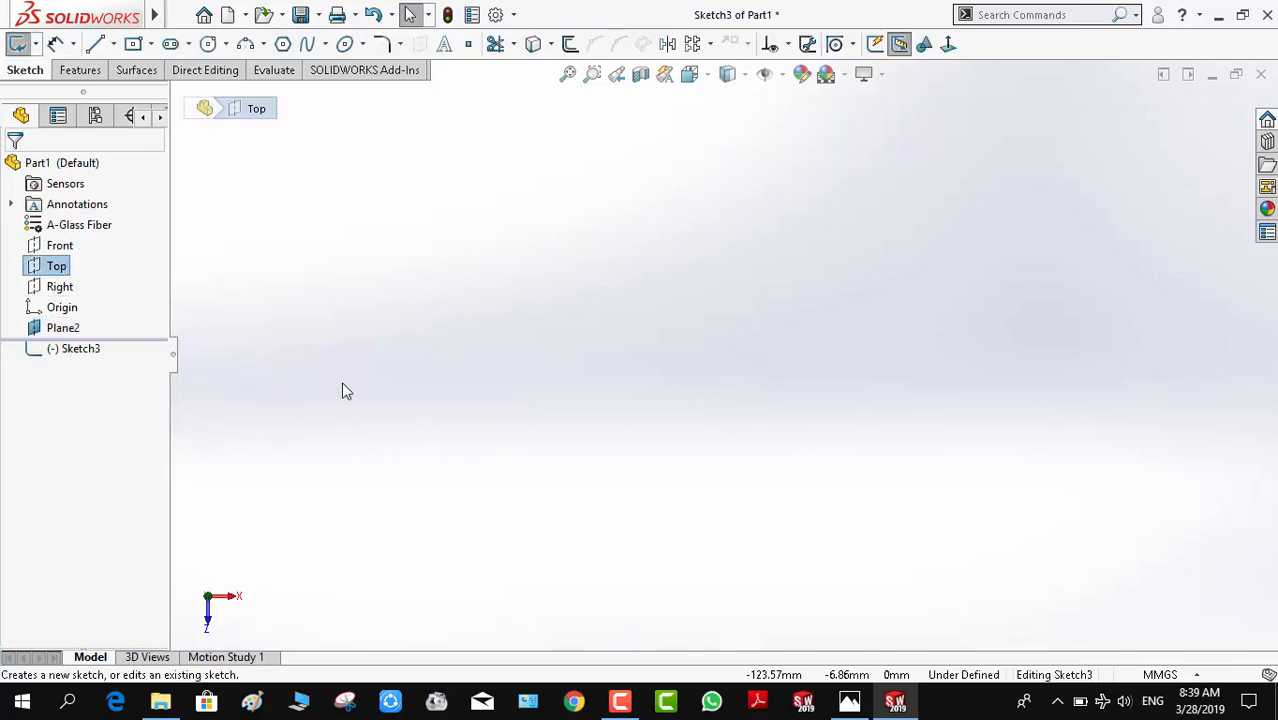
{"action": "right_click_drag", "start_coordinate": [673, 358], "coordinate": [705, 356]}
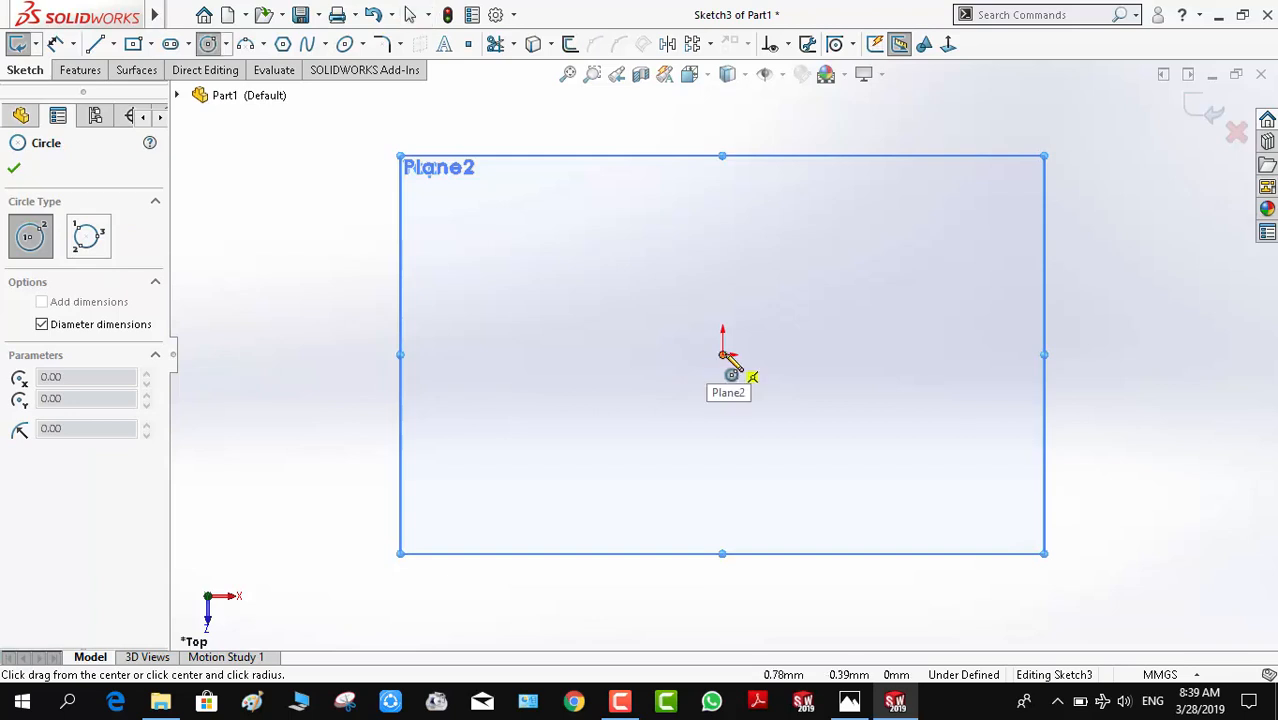
{"action": "left_click", "coordinate": [723, 354]}
{"action": "type", "text": "12"}
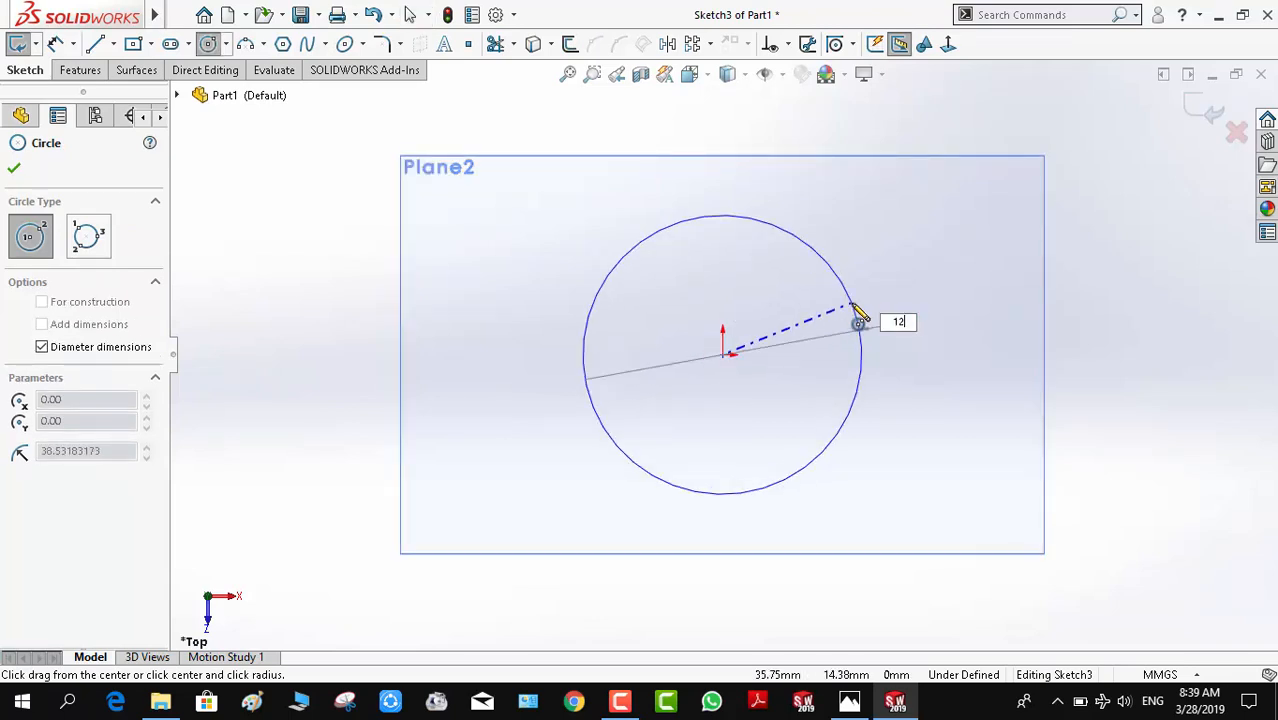
{"action": "type", "text": "0"}
{"action": "key", "text": "Return"}
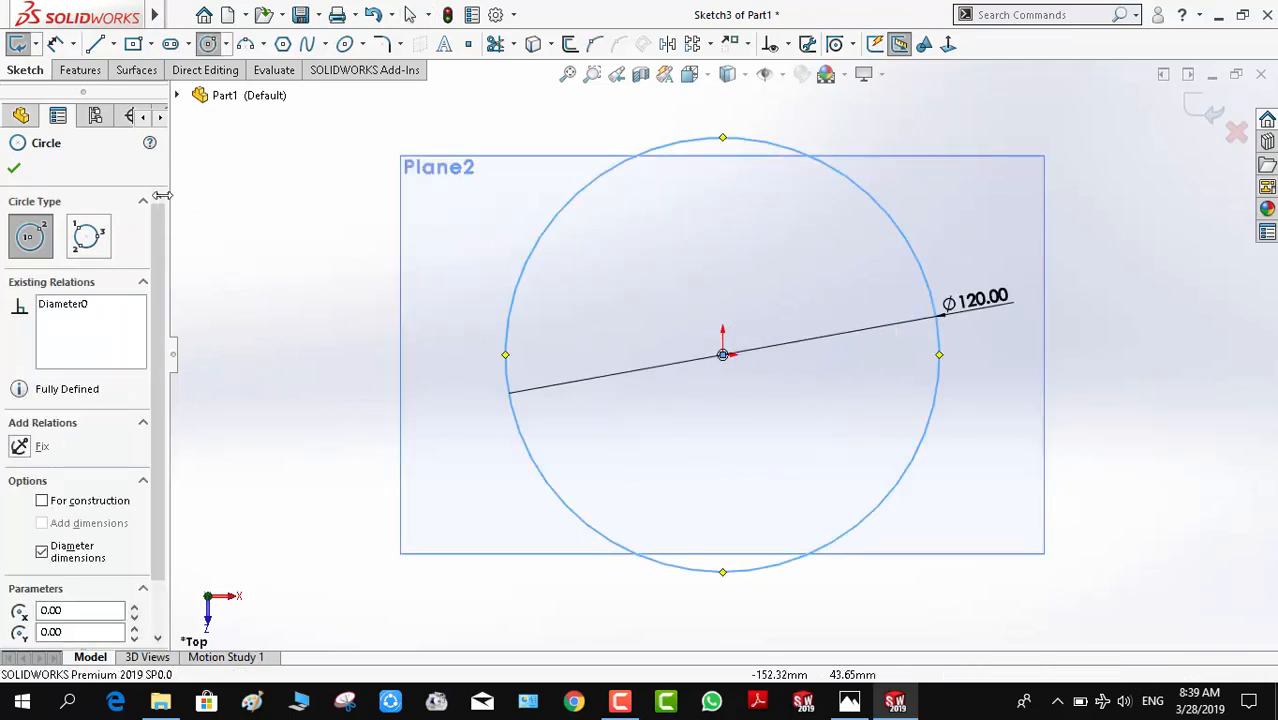
{"action": "left_click", "coordinate": [15, 170]}
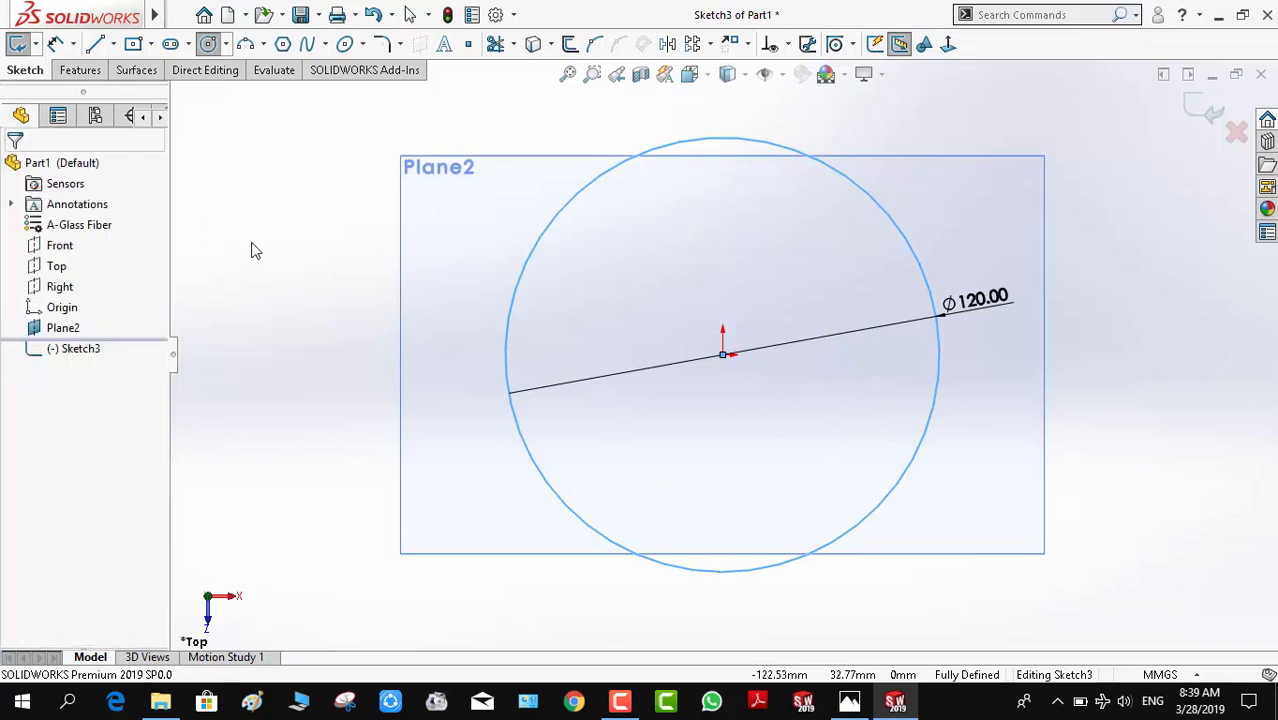
{"action": "left_click", "coordinate": [1210, 108]}
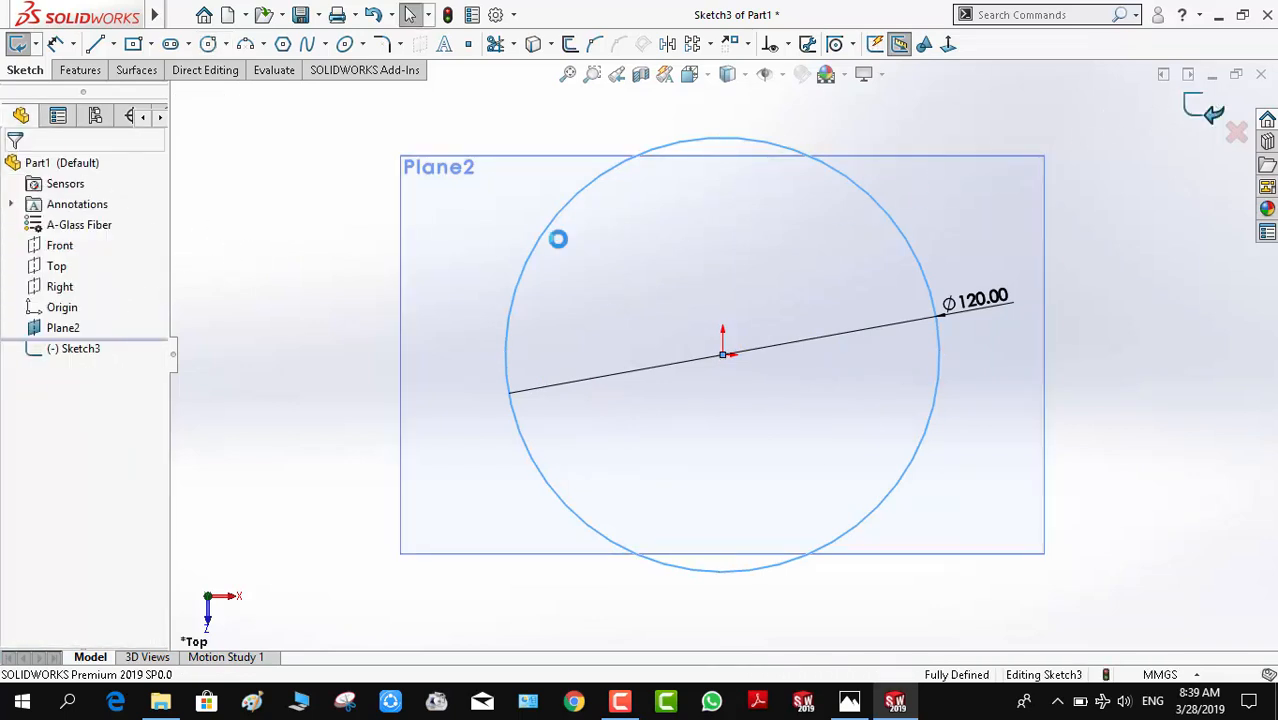
Start a sketch on the offset plane and draw a 200 mm diameter circle centred on the origin
{"action": "left_click", "coordinate": [66, 328]}
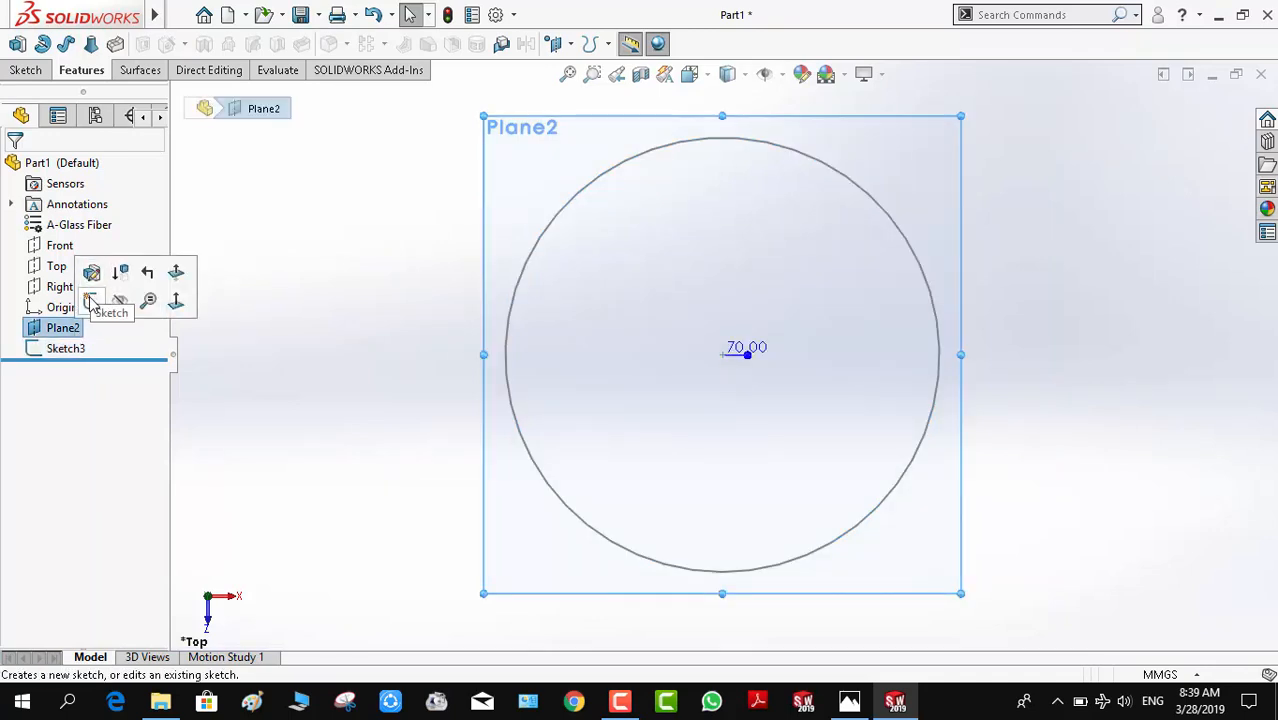
{"action": "left_click", "coordinate": [90, 302]}
{"action": "key", "text": "c"}
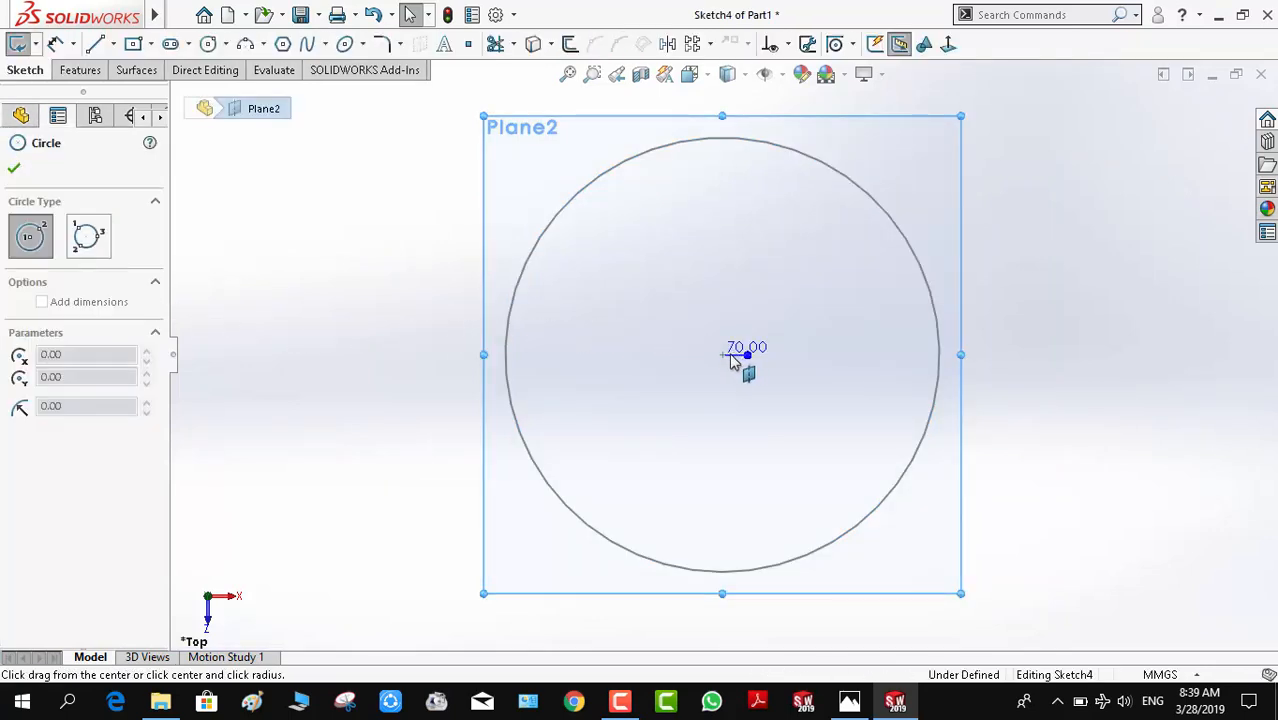
{"action": "left_click", "coordinate": [724, 354]}
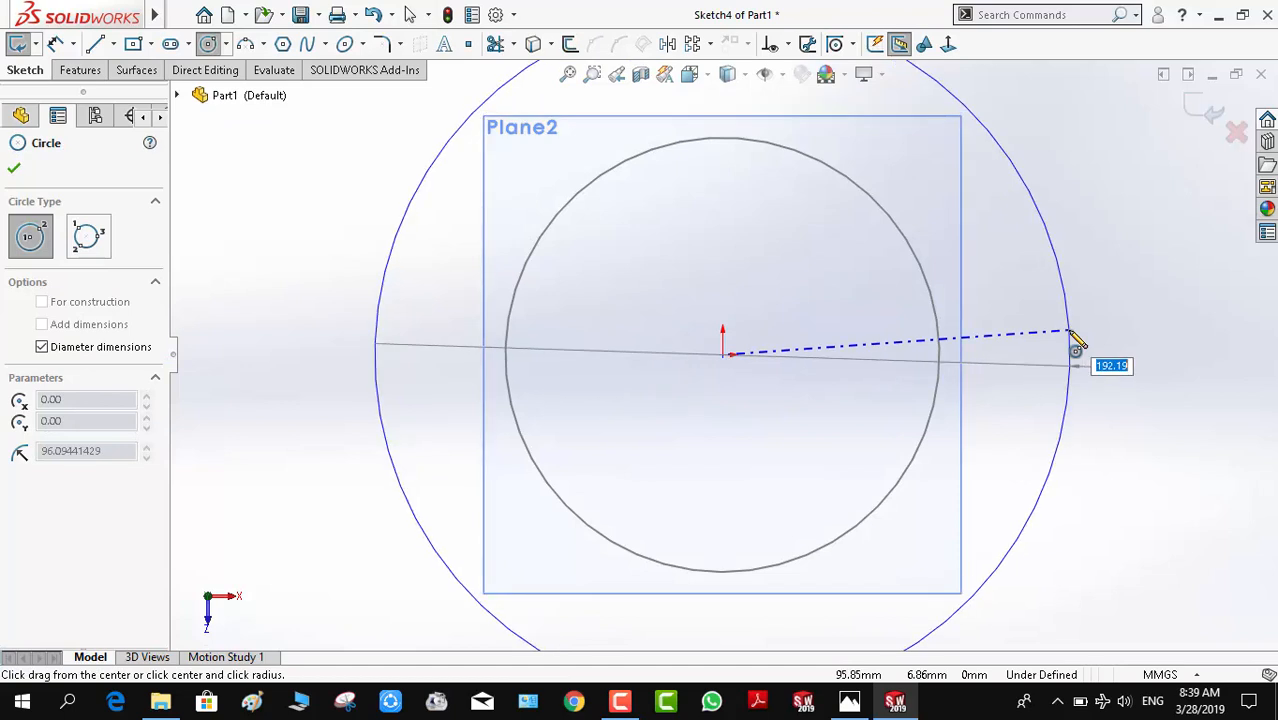
{"action": "key", "text": "Return"}
{"action": "key", "text": "f"}
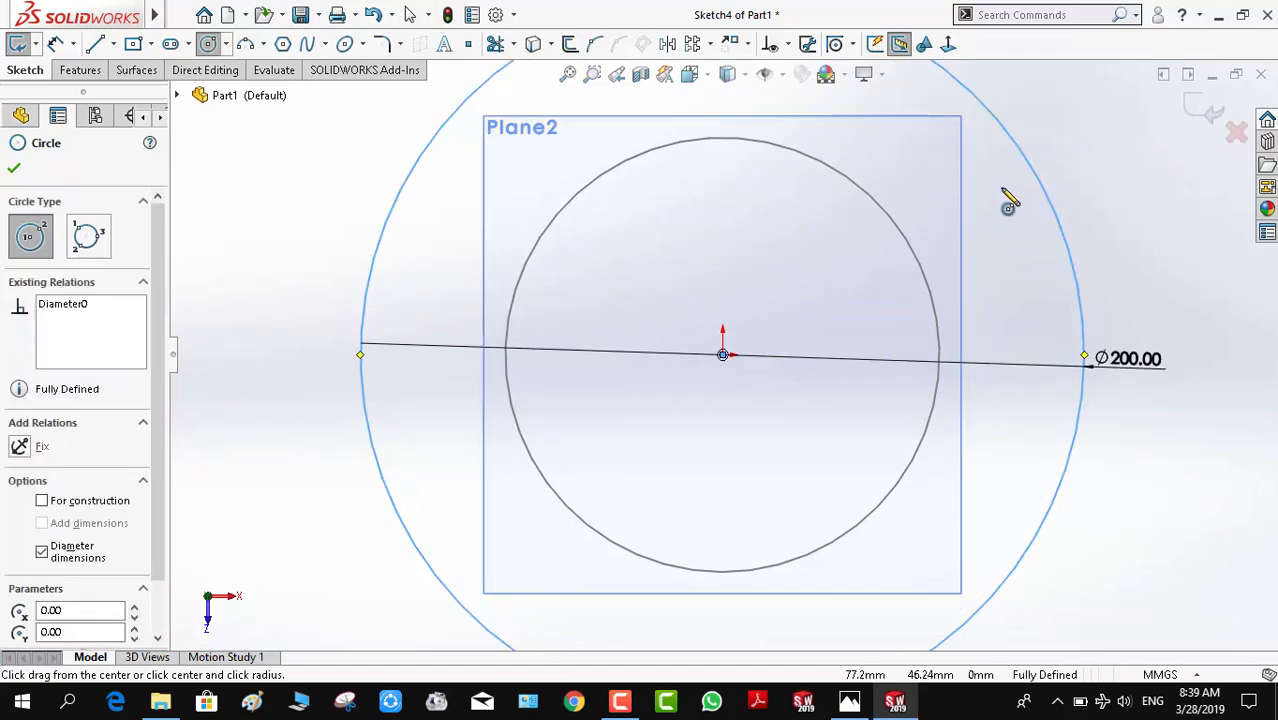
{"action": "key", "text": "Escape"}
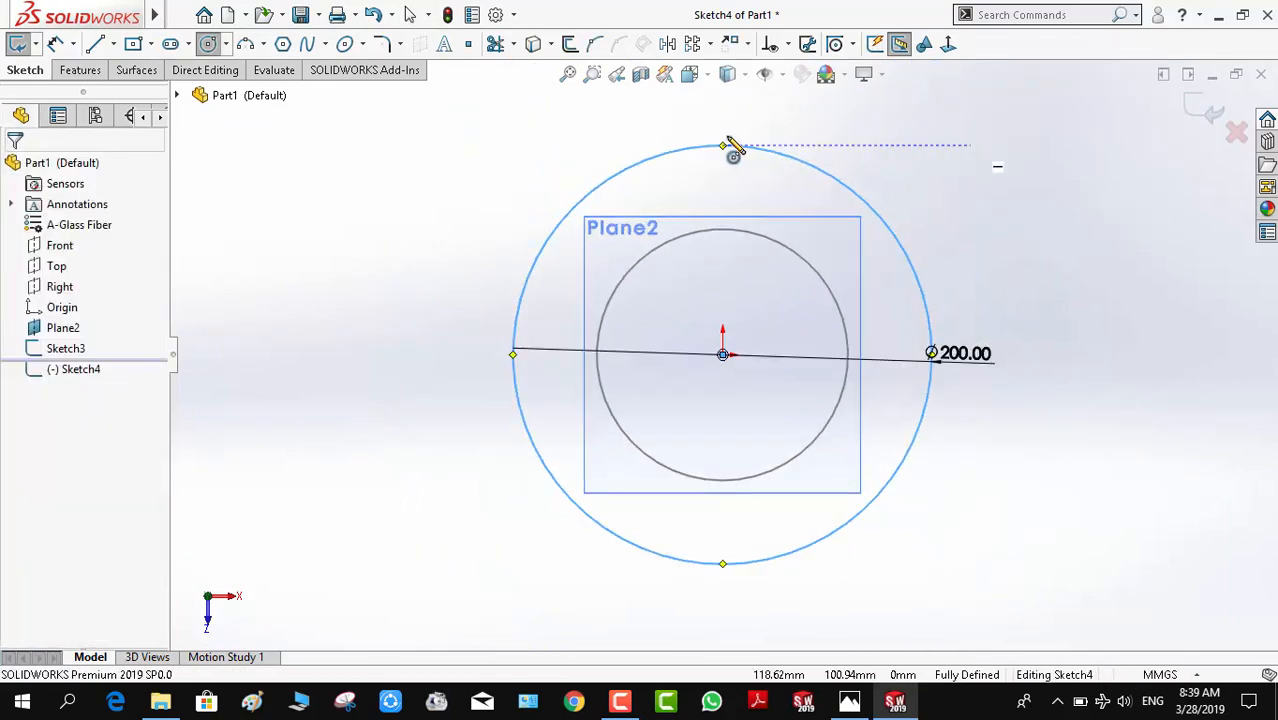
Draw a vertical line from the 200 mm circle's top quadrant to the origin and convert it to construction geometry
{"action": "key", "text": "l"}
{"action": "left_click_drag", "start_coordinate": [723, 147], "coordinate": [723, 354]}
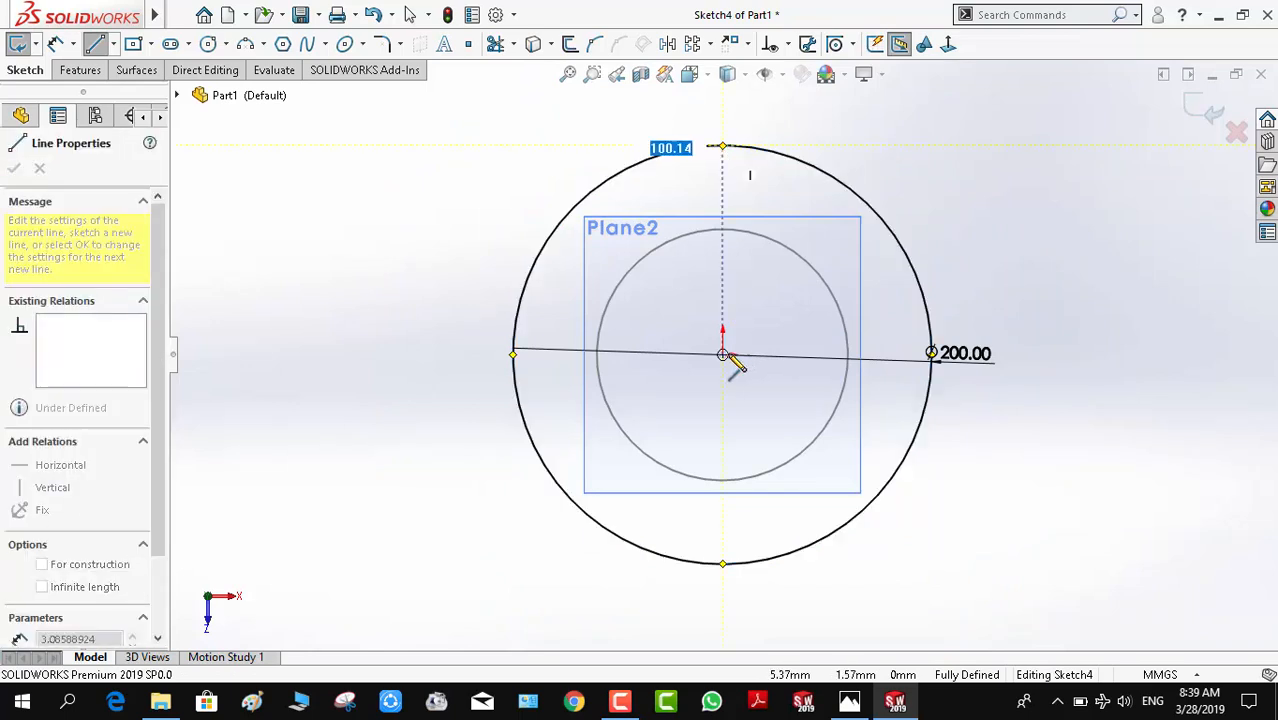
{"action": "key", "text": "Escape"}
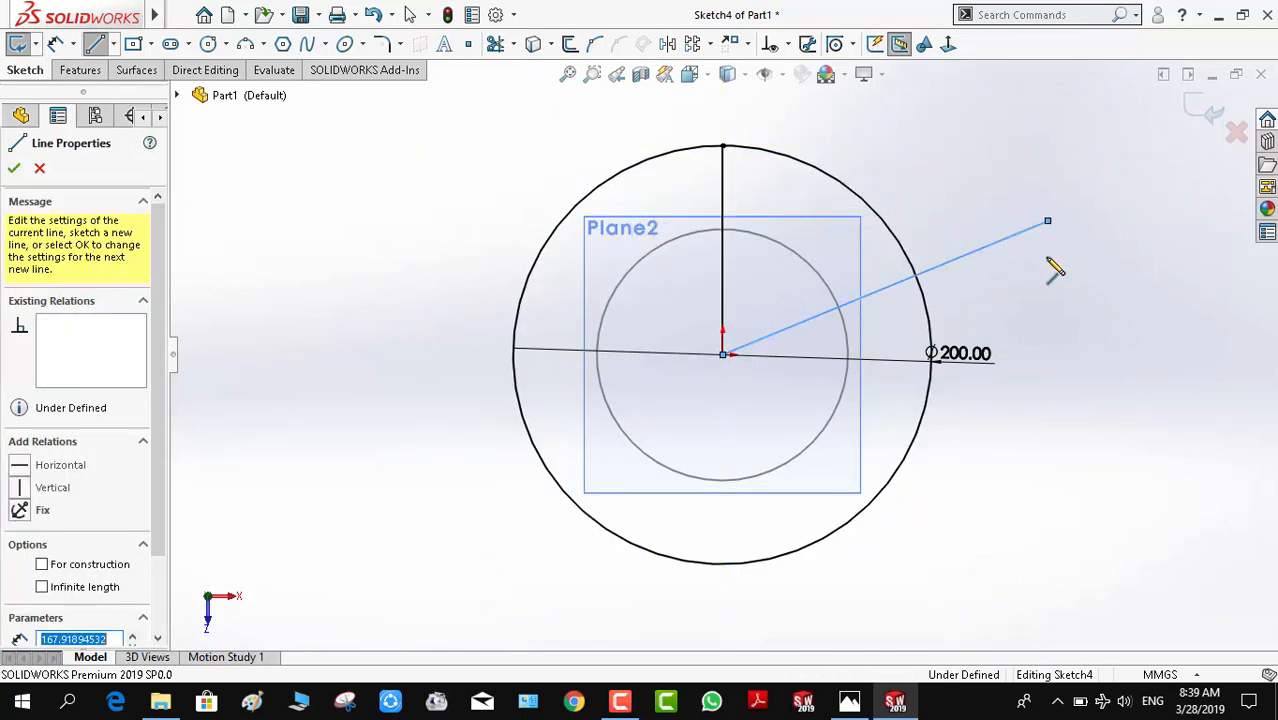
{"action": "right_click_drag", "start_coordinate": [1046, 251], "coordinate": [1046, 167]}
{"action": "key", "text": "Escape"}
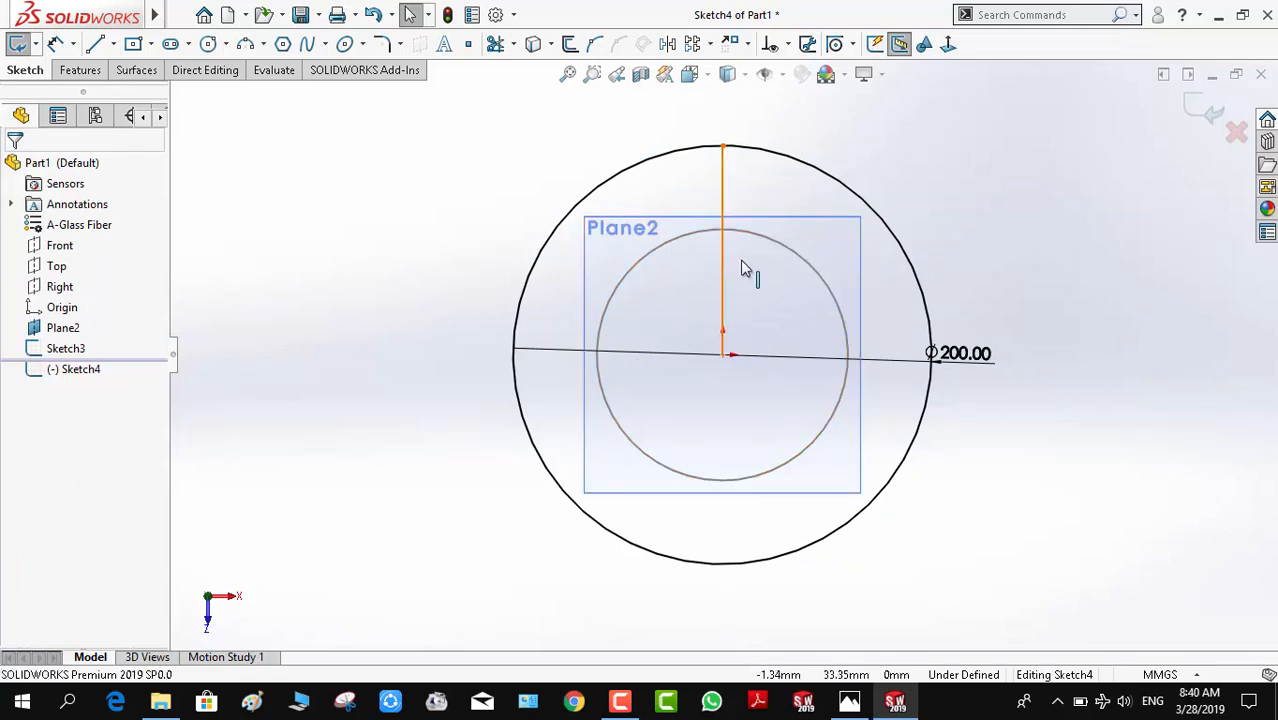
{"action": "left_click", "coordinate": [793, 233]}
{"action": "left_click", "coordinate": [913, 222]}
{"action": "left_click", "coordinate": [955, 127]}
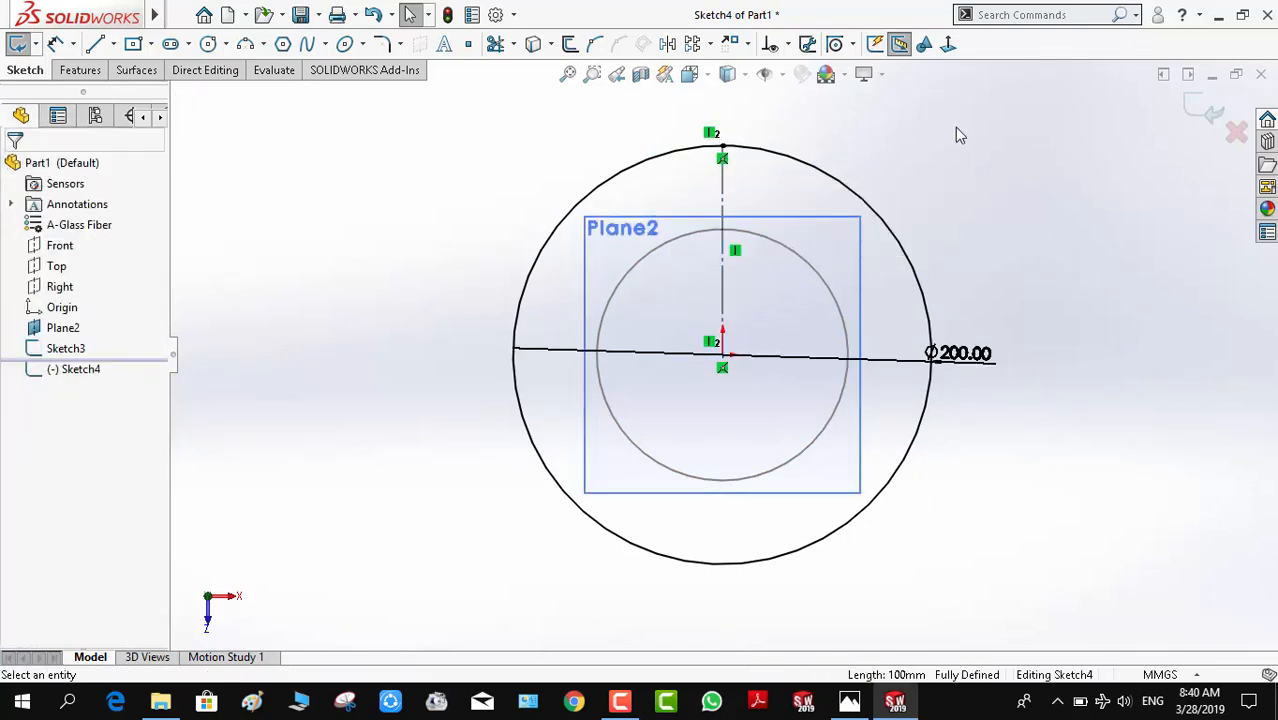
Draw a 20 mm diameter circle centred on the upper endpoint of the vertical construction line
{"action": "scroll", "coordinate": [822, 121], "scroll_direction": "down", "scroll_amount": 3}
{"action": "right_click_drag", "start_coordinate": [750, 165], "coordinate": [800, 163]}
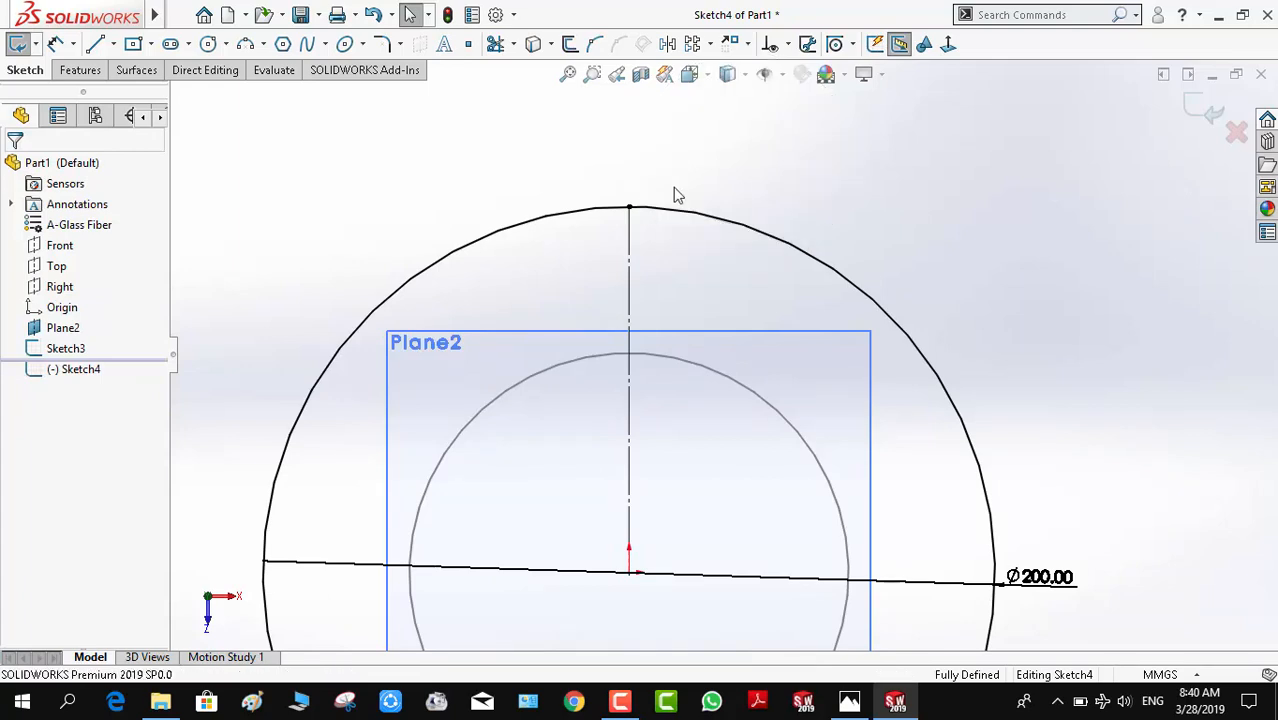
{"action": "left_click", "coordinate": [630, 207]}
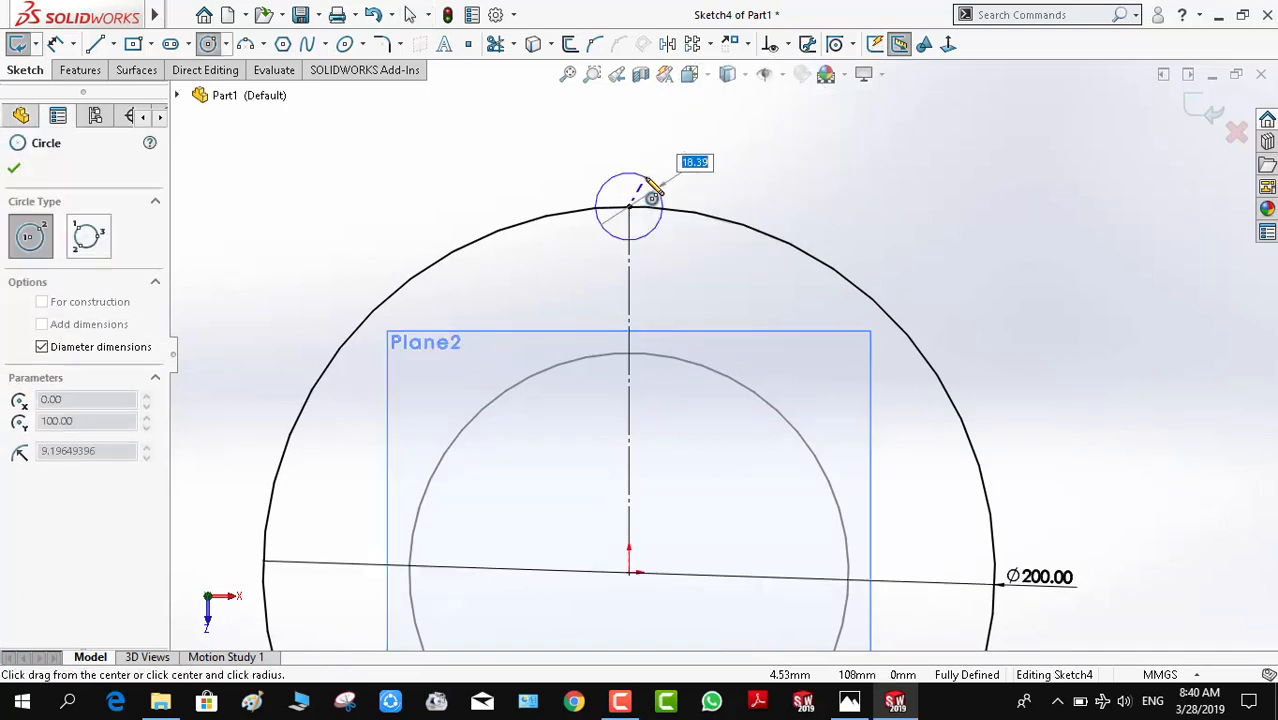
{"action": "type", "text": "20"}
{"action": "key", "text": "Return"}
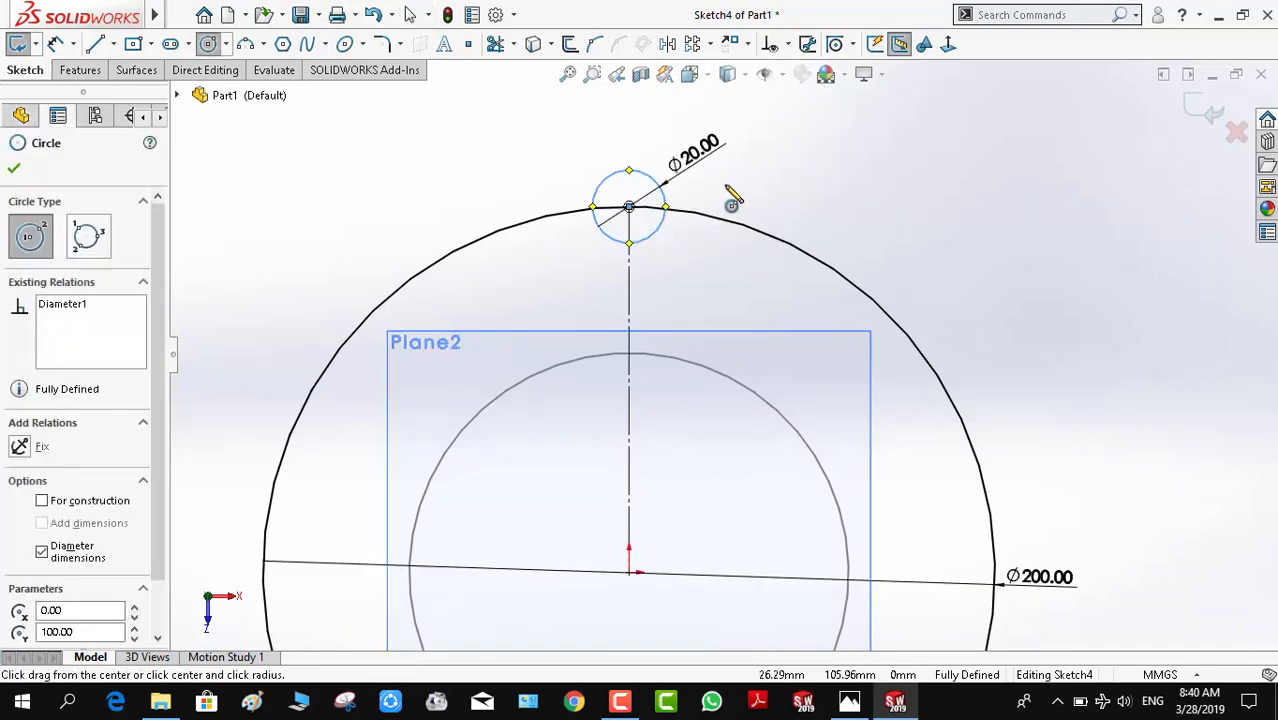
{"action": "right_click_drag", "start_coordinate": [815, 282], "coordinate": [830, 191]}
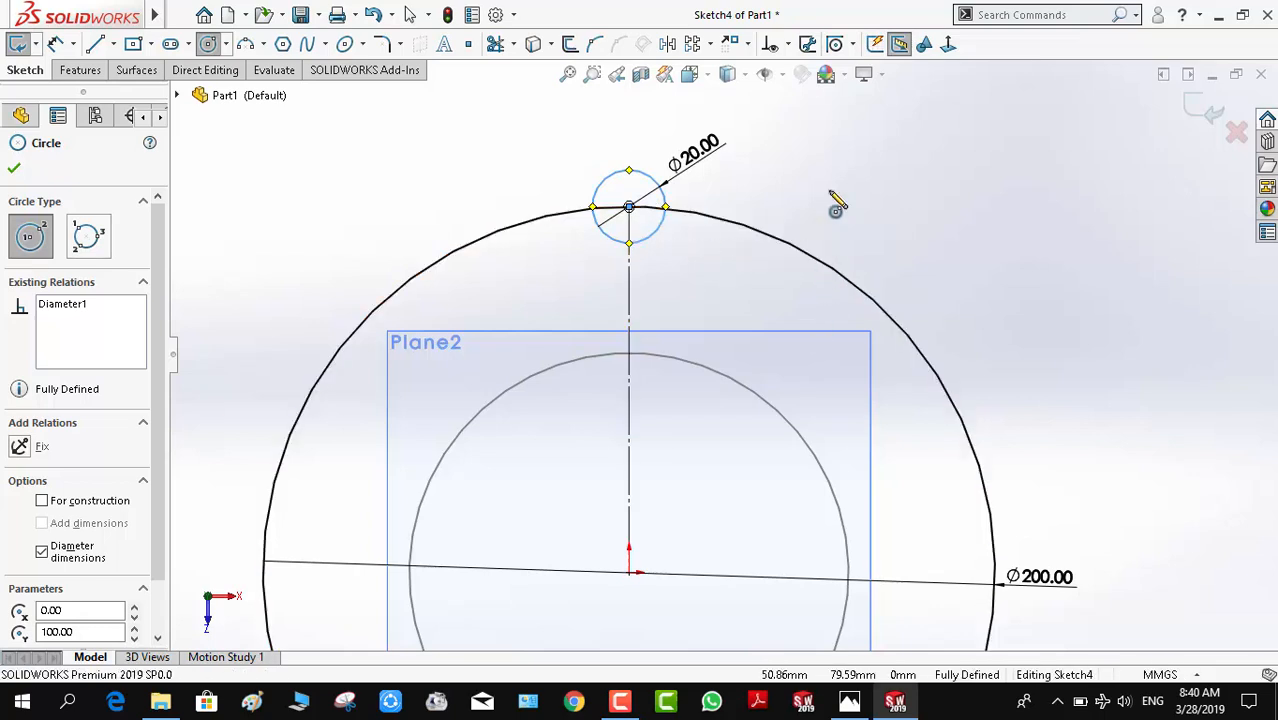
{"action": "key", "text": "Escape"}
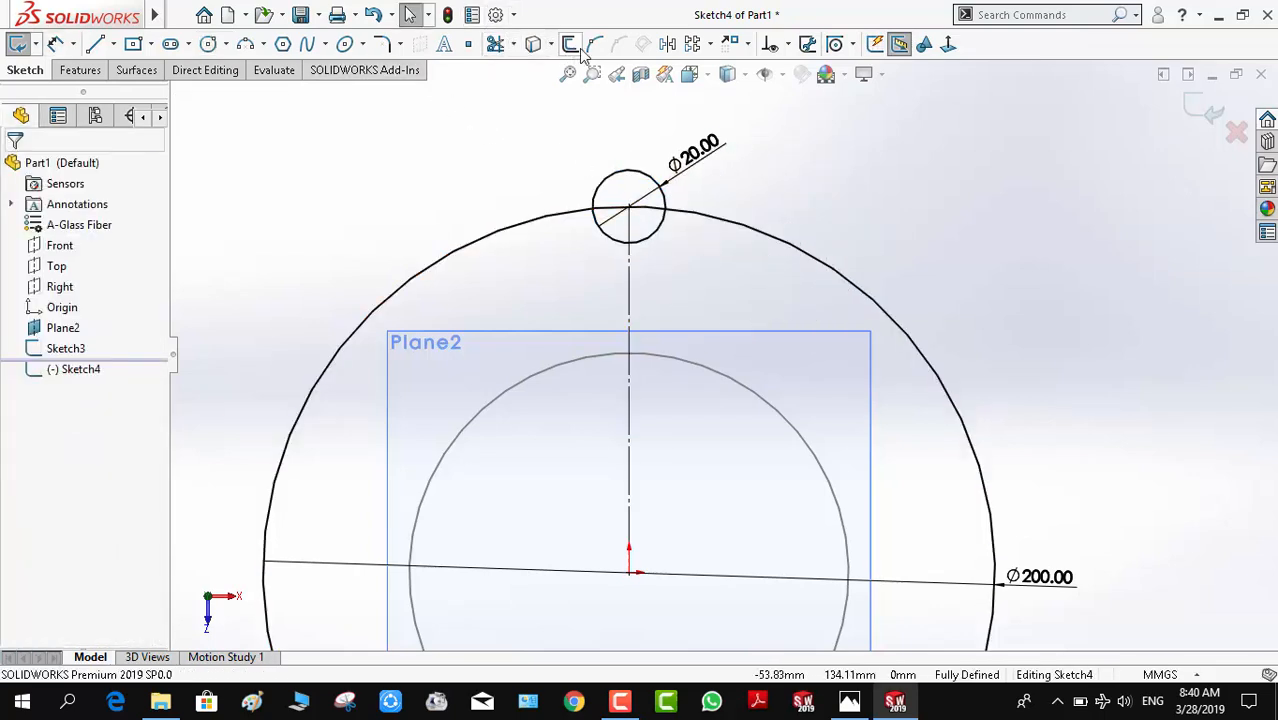
Start a circular sketch pattern about the origin with the 200 mm and 20 mm circles as the entities to pattern
{"action": "left_click", "coordinate": [713, 45]}
{"action": "left_click", "coordinate": [714, 84]}
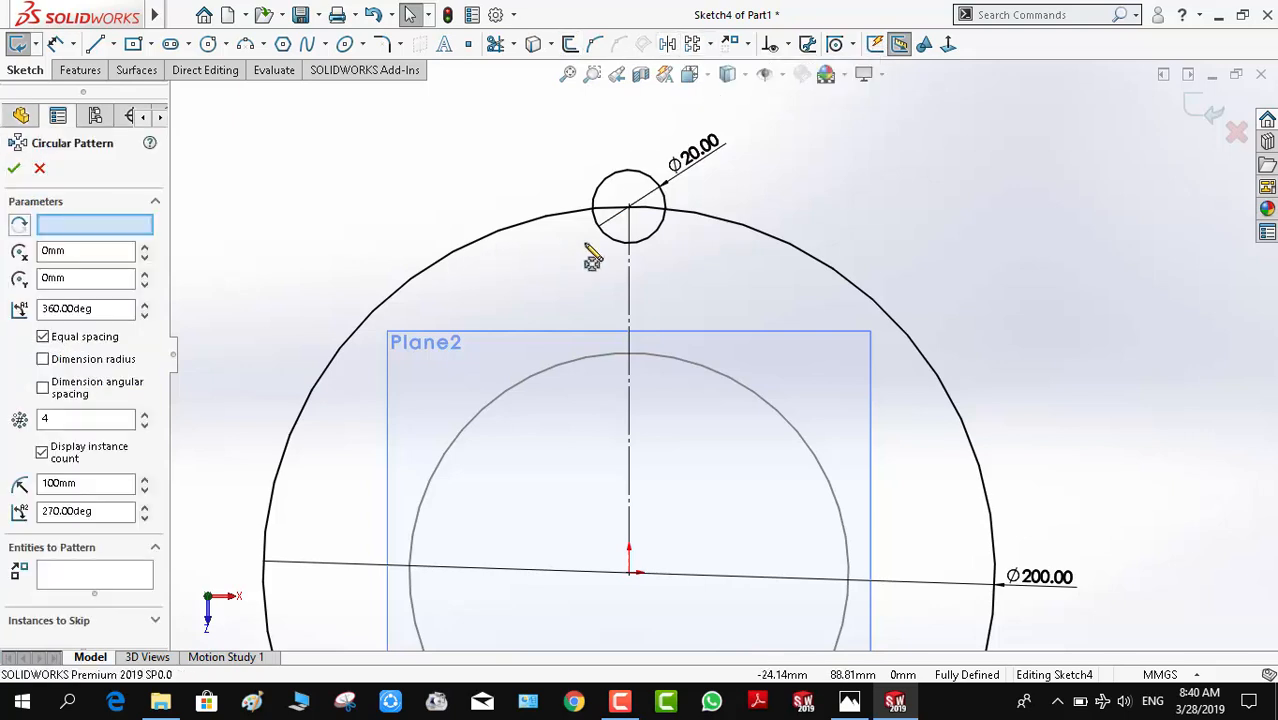
{"action": "left_click", "coordinate": [862, 294]}
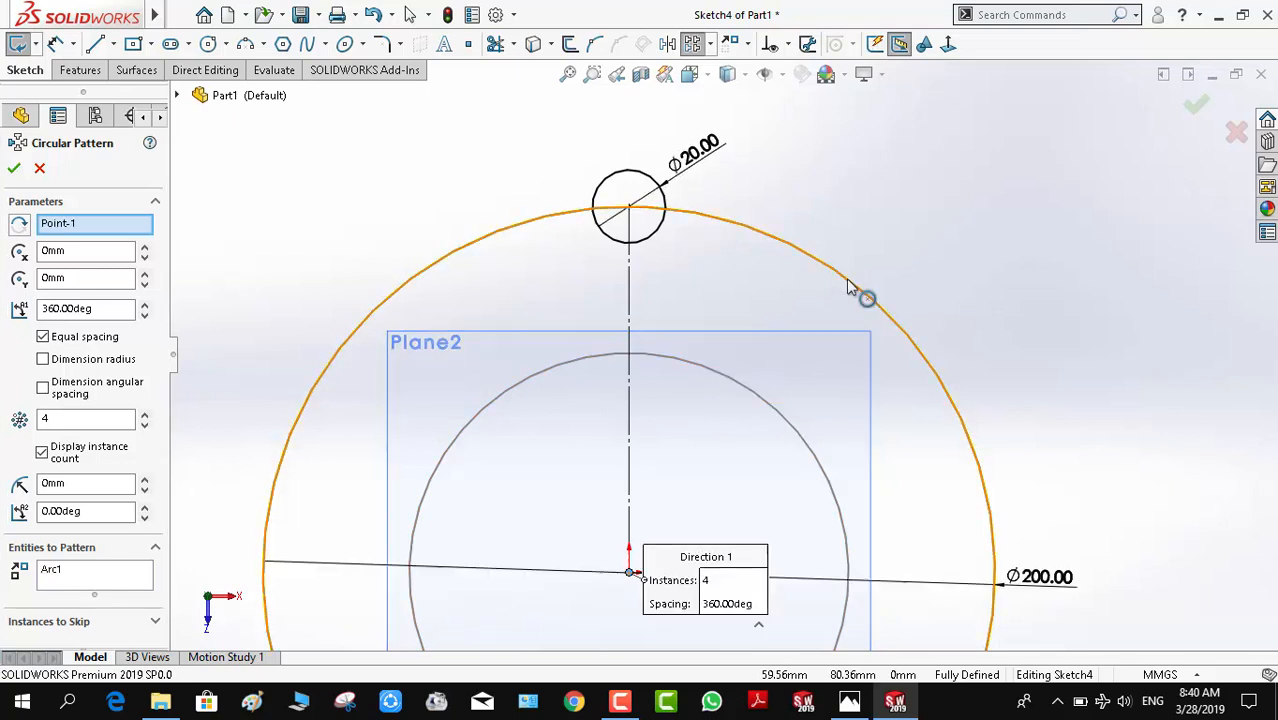
{"action": "left_click", "coordinate": [653, 239]}
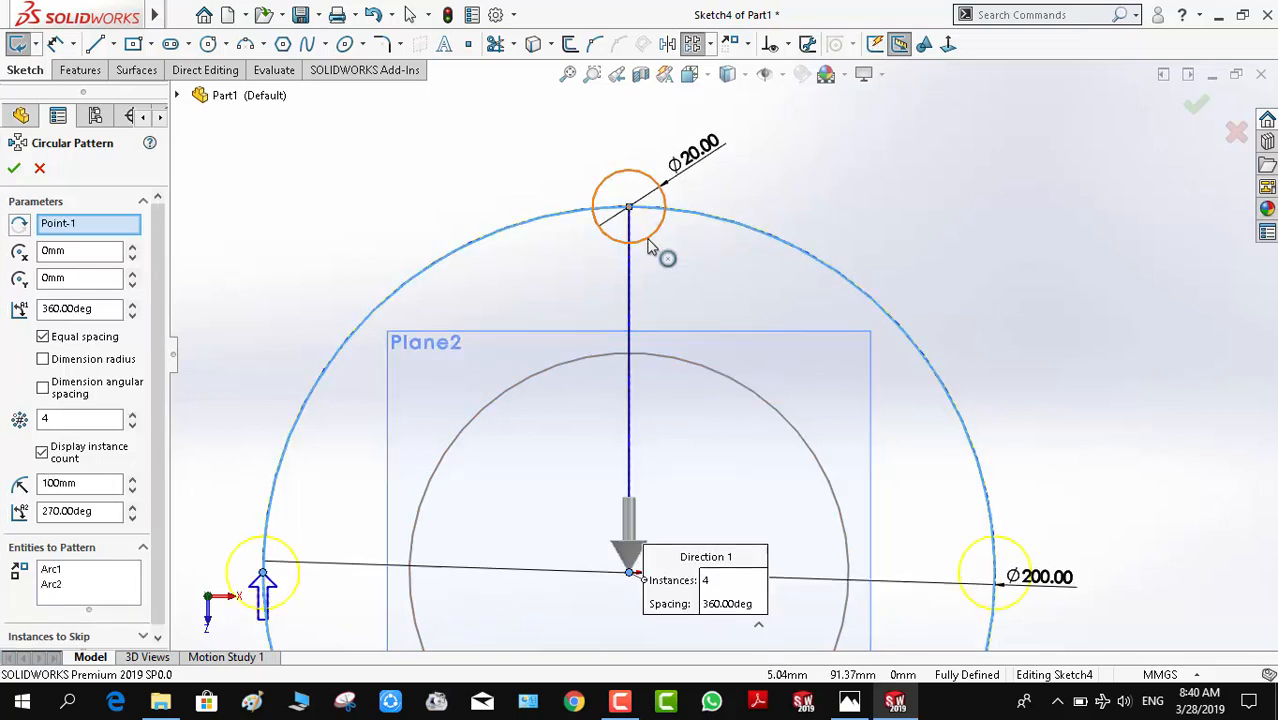
Set the circular pattern's angle to 45 degrees and its number of instances to 6
{"action": "left_click", "coordinate": [72, 307]}
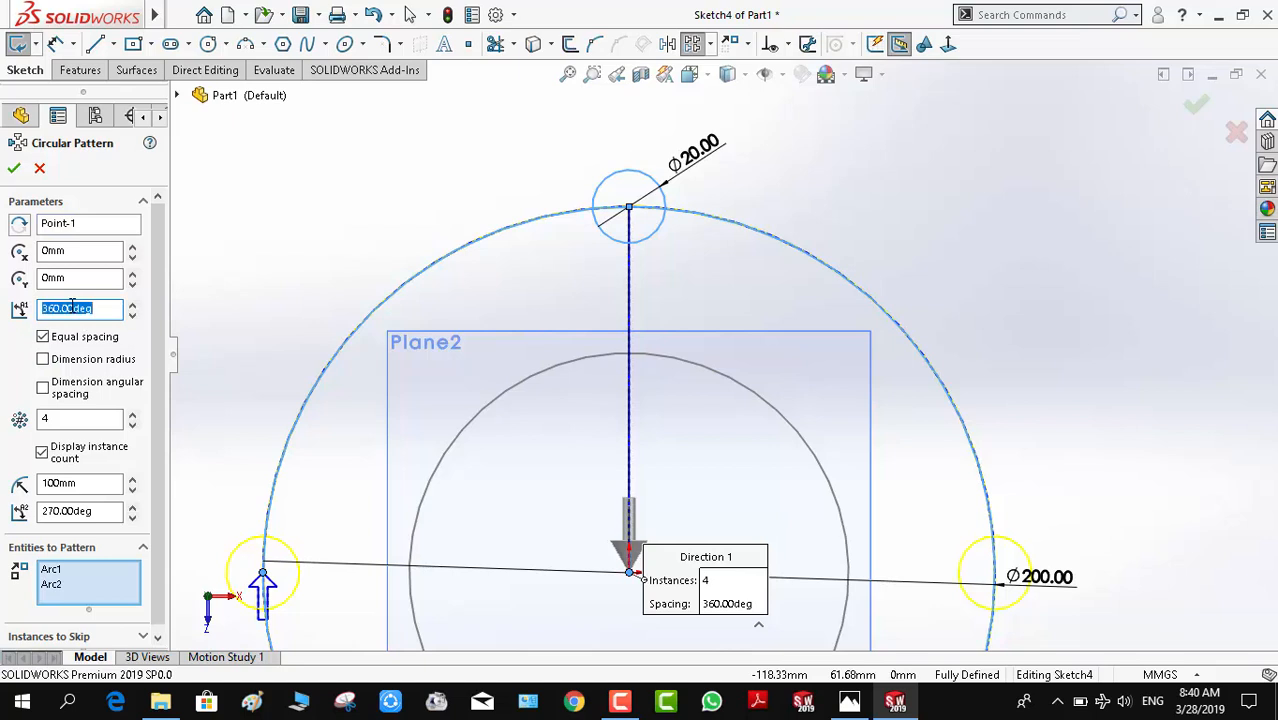
{"action": "type", "text": "45"}
{"action": "key", "text": "Return"}
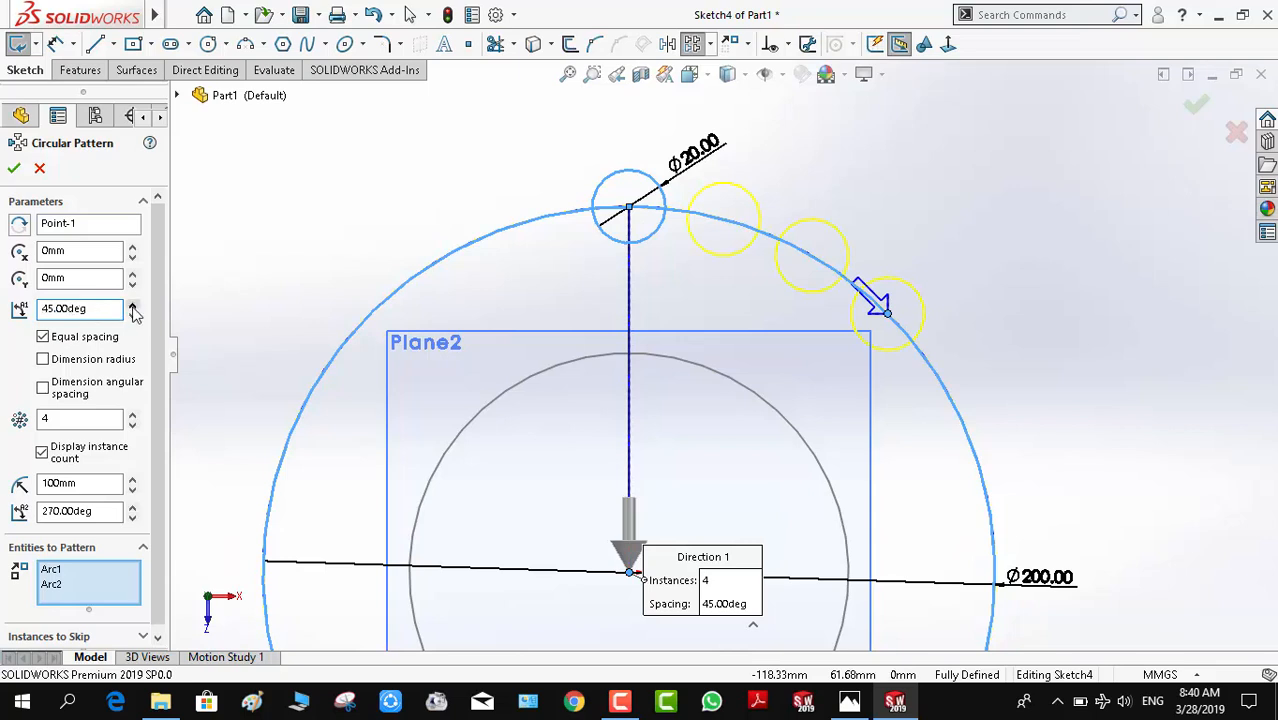
{"action": "left_click", "coordinate": [132, 416]}
{"action": "left_click", "coordinate": [132, 416]}
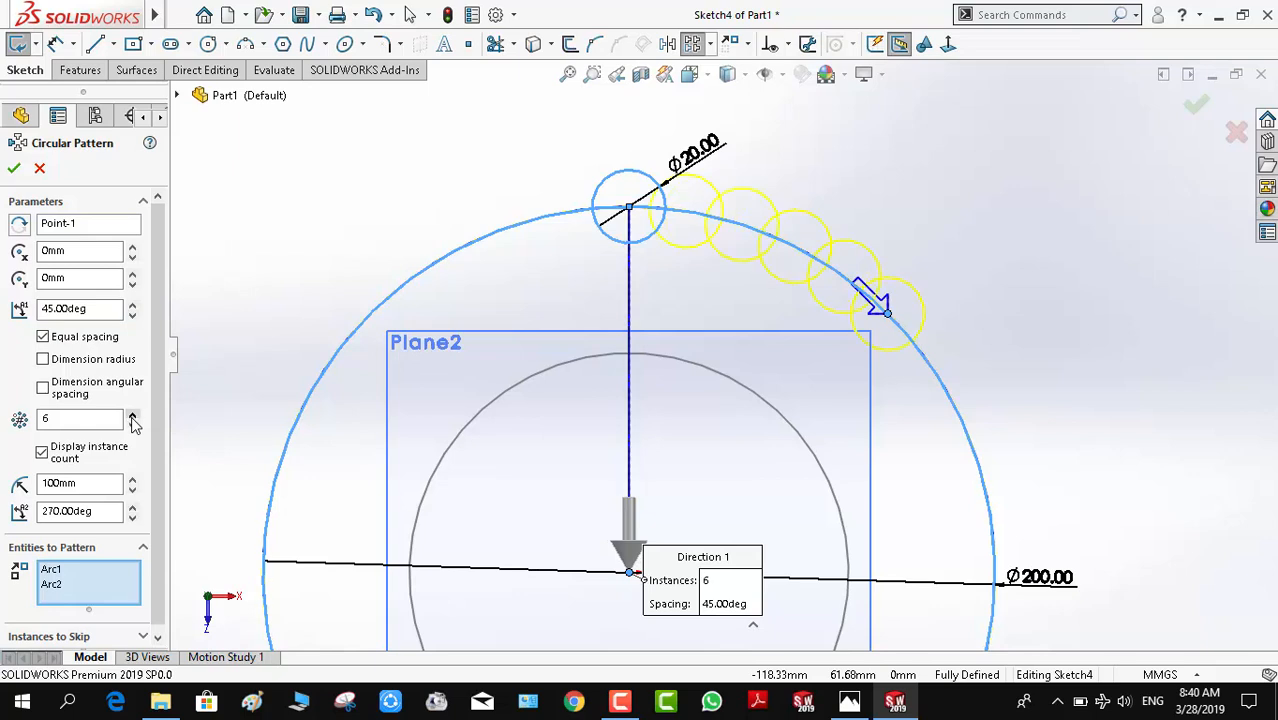
Set the circular pattern's angle to 20 degrees and its number of instances to 4
{"action": "double_click", "coordinate": [48, 309]}
{"action": "type", "text": "20"}
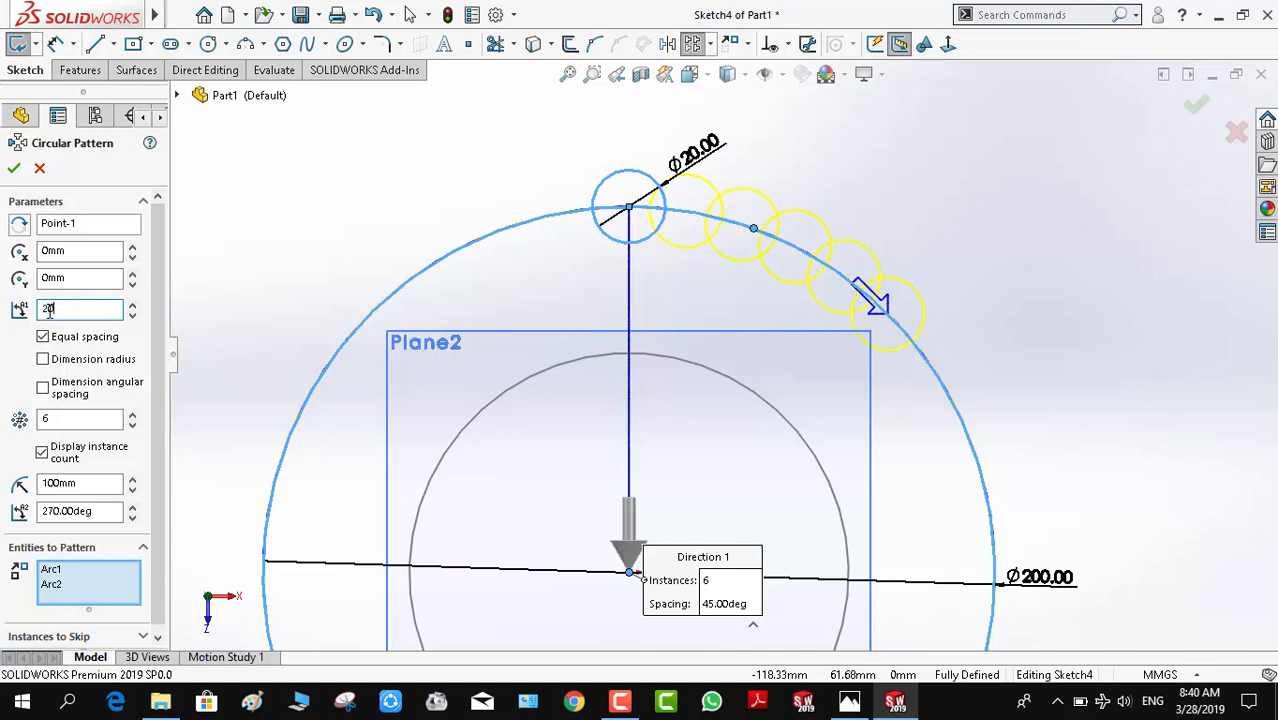
{"action": "key", "text": "Return"}
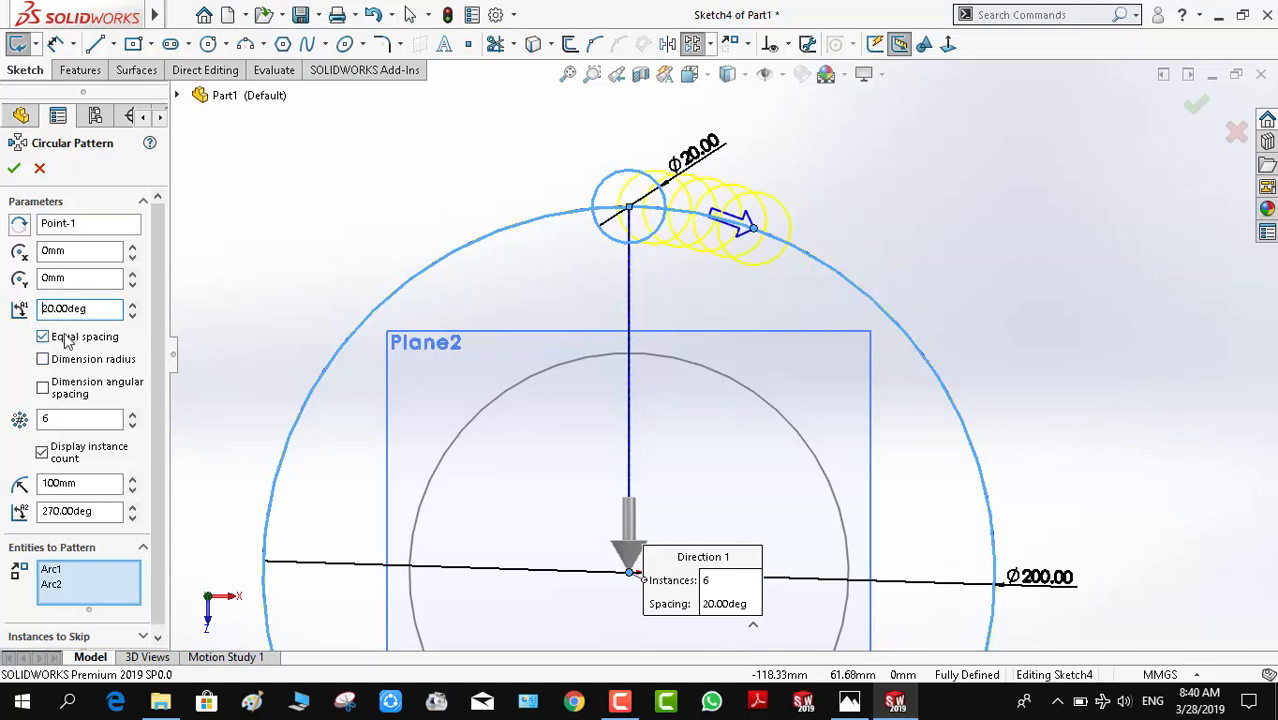
{"action": "left_click", "coordinate": [132, 425]}
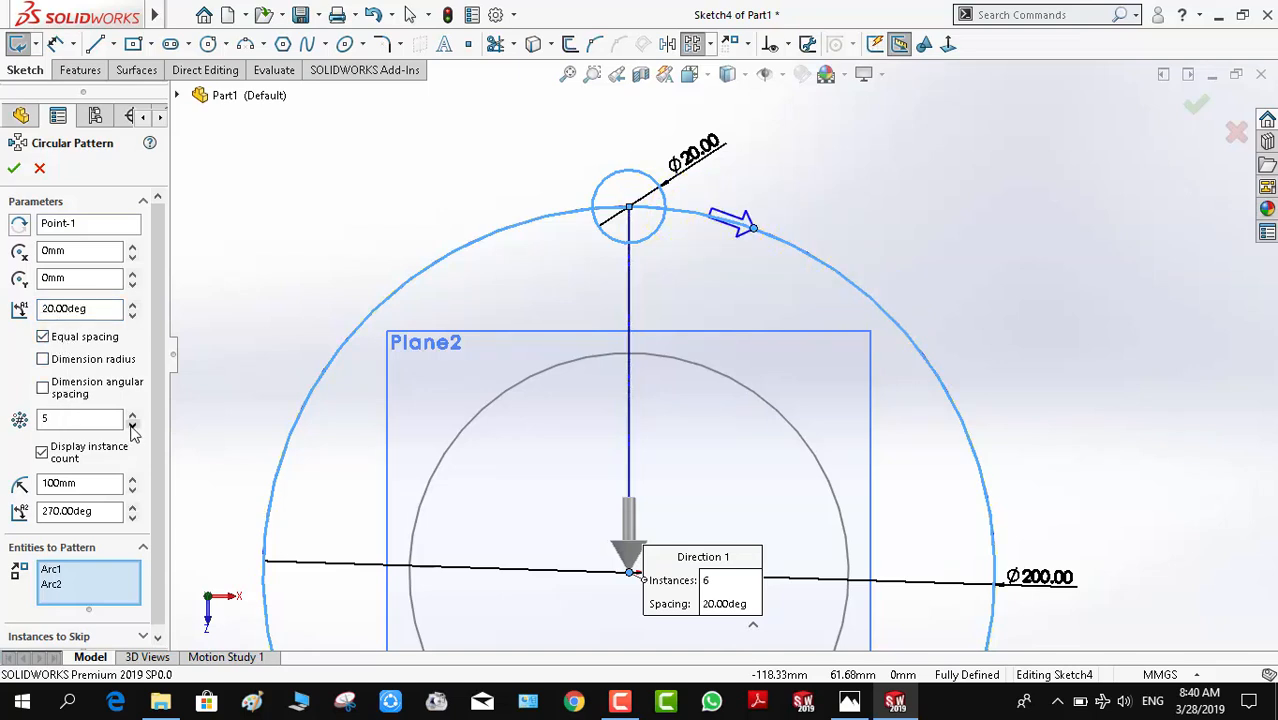
{"action": "left_click", "coordinate": [132, 425]}
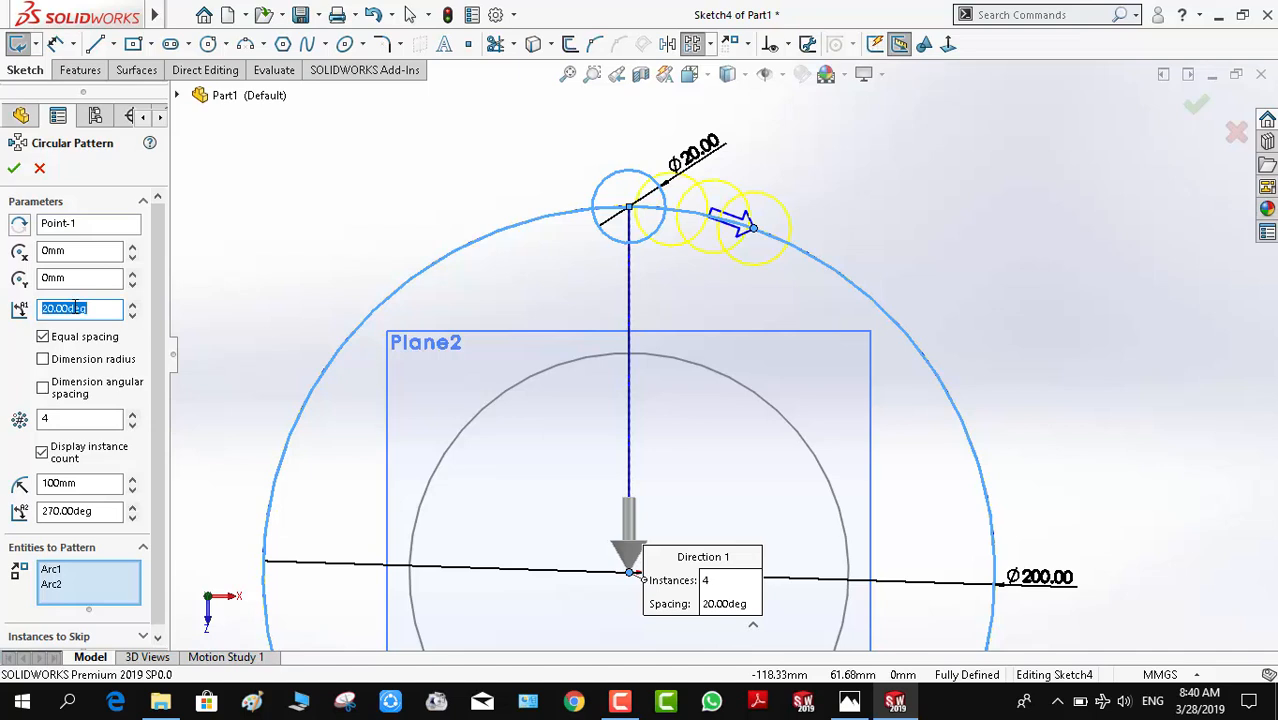
Try a 22.5 degree pattern angle, settle on 25 degrees and accept the circular pattern
{"action": "type", "text": "22.5"}
{"action": "key", "text": "Return"}
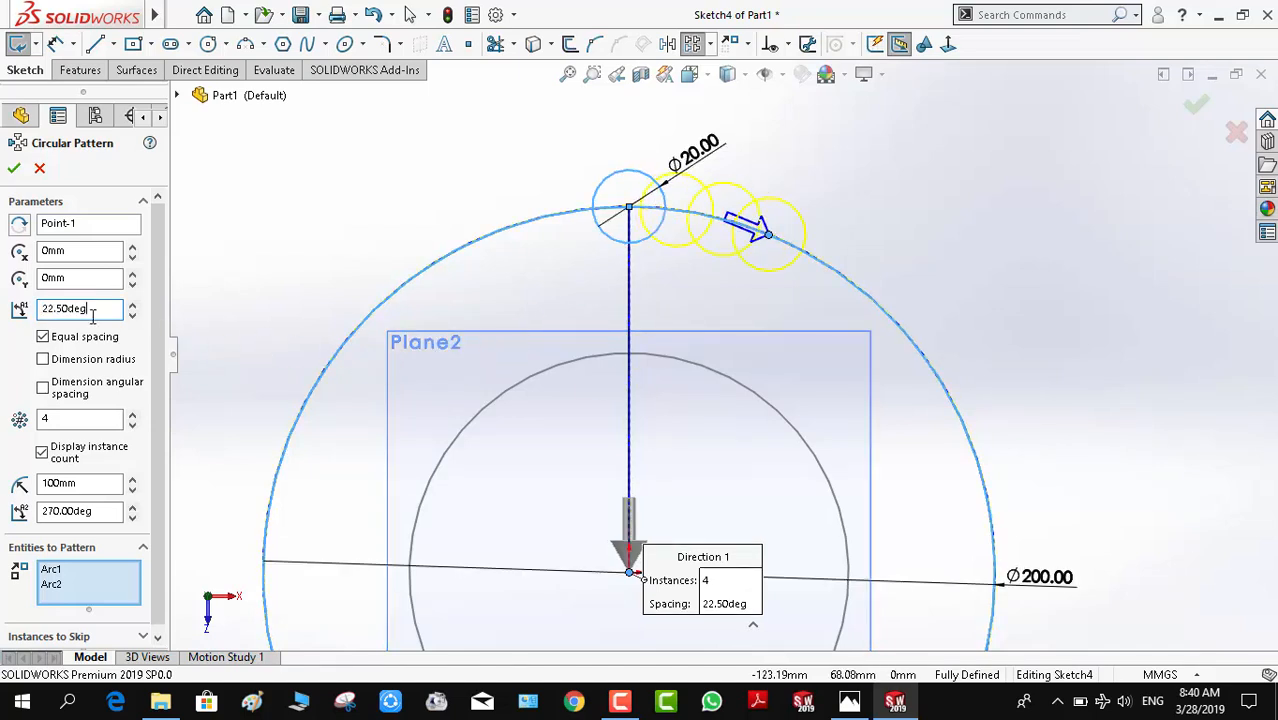
{"action": "type", "text": "25"}
{"action": "key", "text": "Return"}
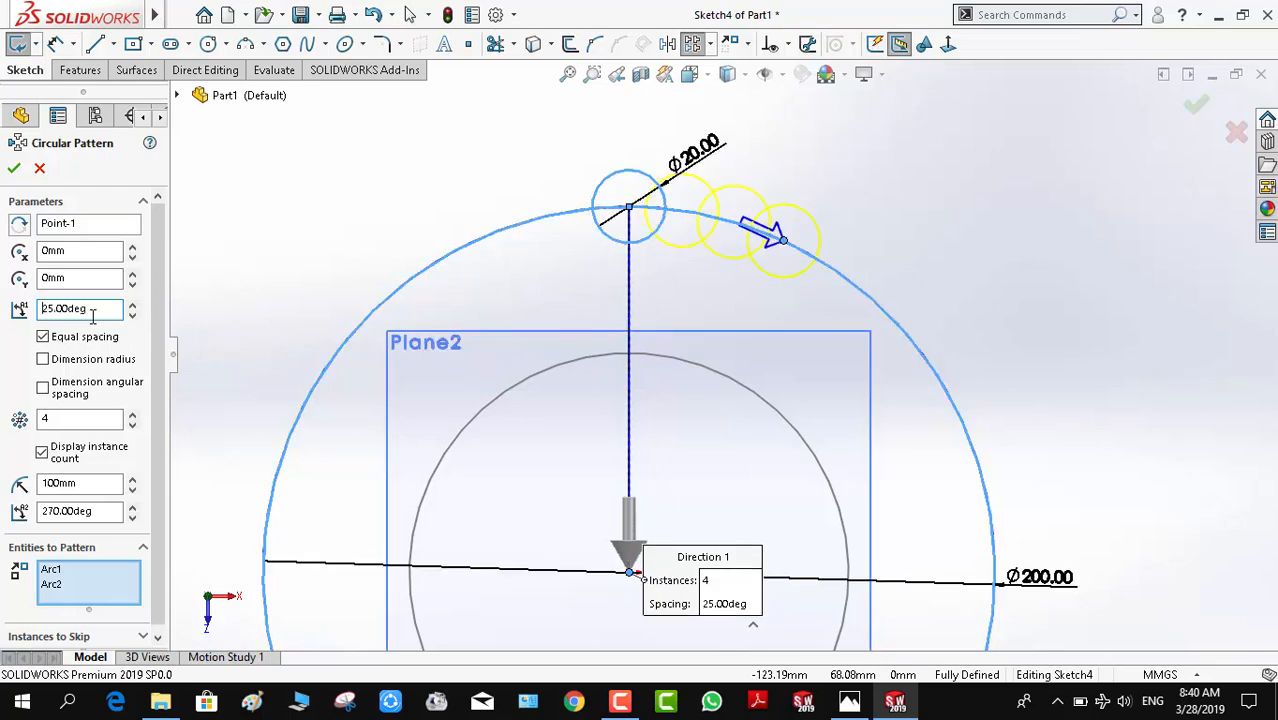
{"action": "left_click", "coordinate": [1195, 104]}
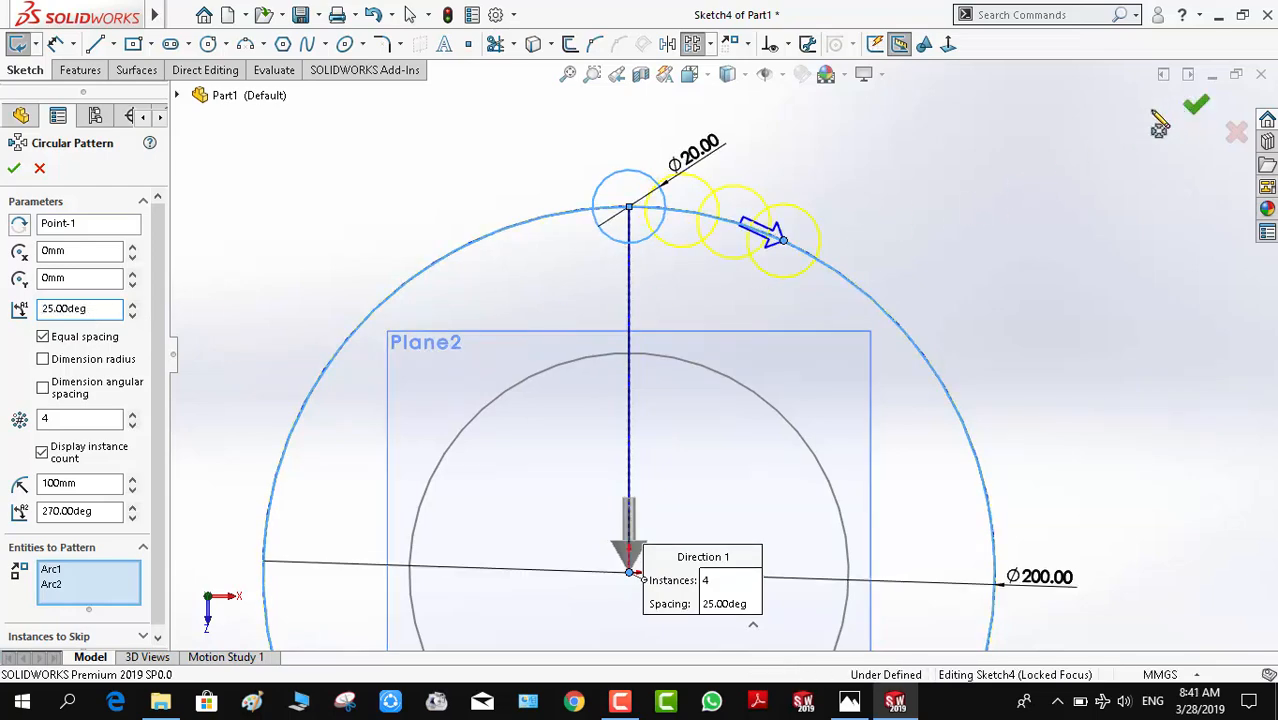
Power-trim the 200 mm circle and the inner parts of the small circles, leaving a chain of four outer arcs
{"action": "scroll", "coordinate": [836, 243], "scroll_direction": "down", "scroll_amount": 2}
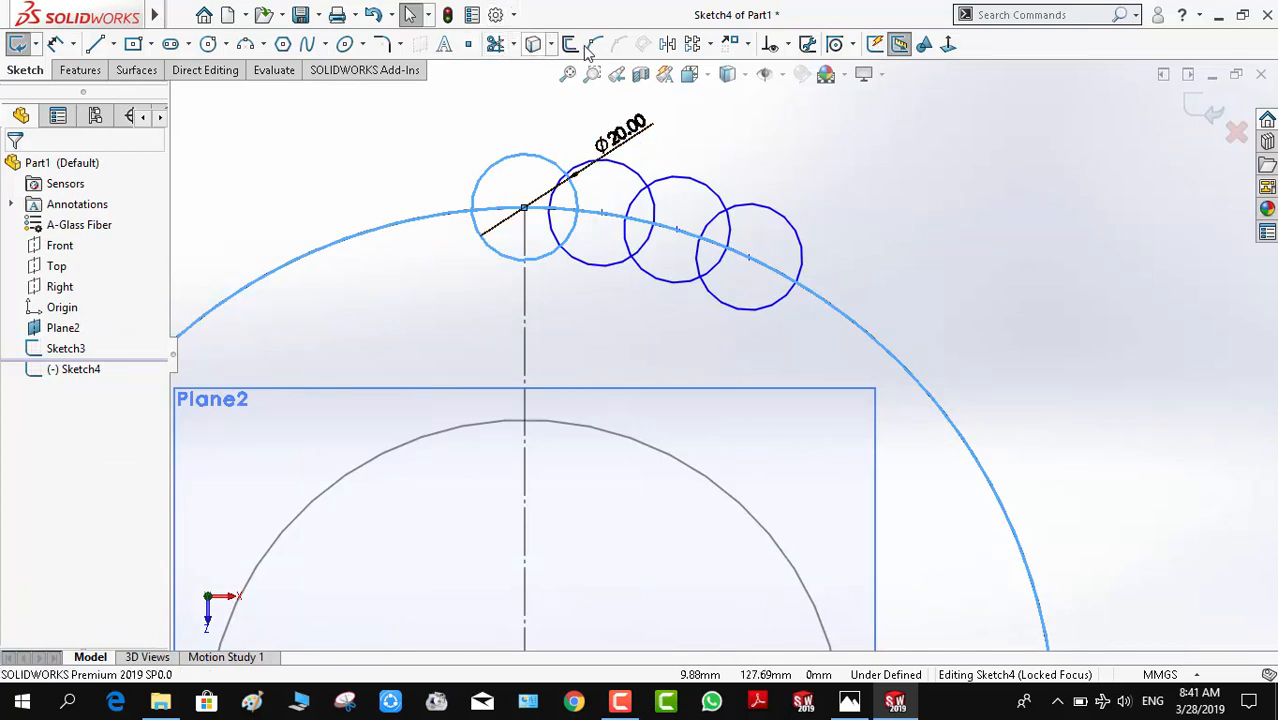
{"action": "left_click", "coordinate": [494, 44]}
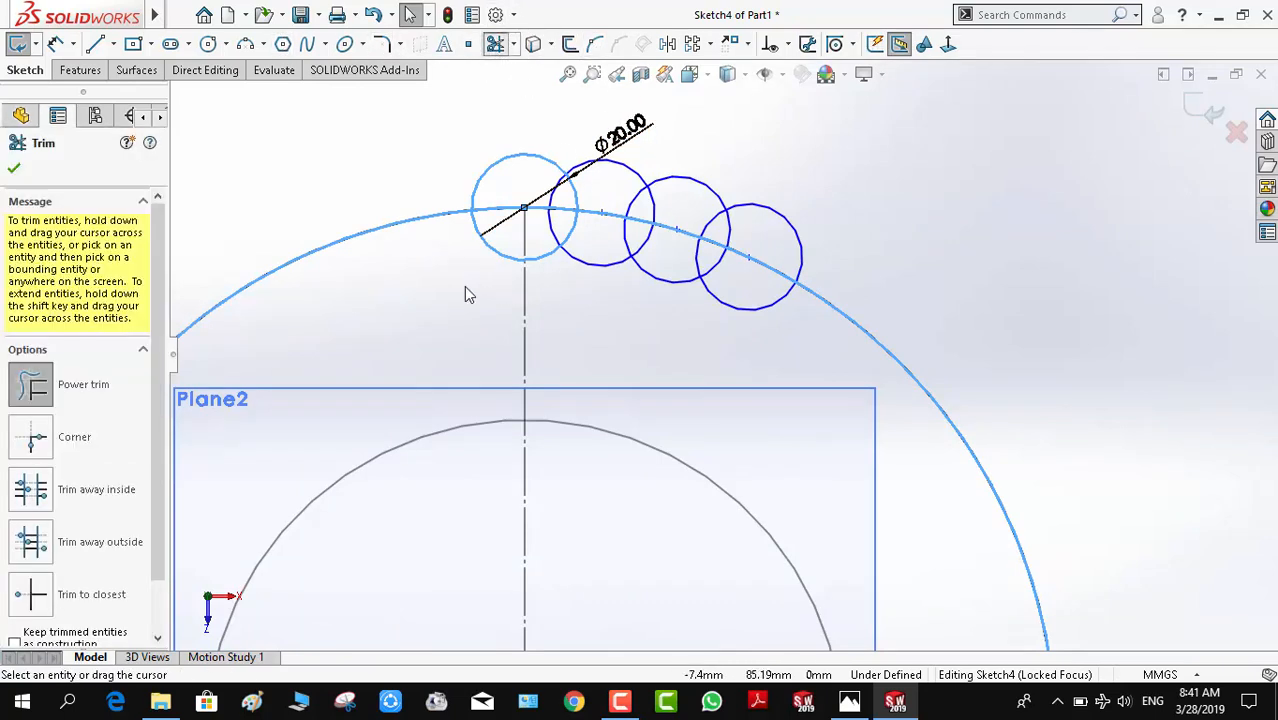
{"action": "mouse_move", "coordinate": [464, 284]}
{"action": "left_mouse_down"}
{"action": "mouse_move", "coordinate": [563, 236]}
{"action": "mouse_move", "coordinate": [595, 239]}
{"action": "mouse_move", "coordinate": [545, 258]}
{"action": "left_mouse_up"}
{"action": "mouse_move", "coordinate": [630, 237]}
{"action": "left_mouse_down"}
{"action": "mouse_move", "coordinate": [667, 290]}
{"action": "mouse_move", "coordinate": [665, 272]}
{"action": "mouse_move", "coordinate": [727, 277]}
{"action": "mouse_move", "coordinate": [723, 313]}
{"action": "mouse_move", "coordinate": [746, 270]}
{"action": "mouse_move", "coordinate": [783, 254]}
{"action": "mouse_move", "coordinate": [685, 245]}
{"action": "mouse_move", "coordinate": [676, 205]}
{"action": "mouse_move", "coordinate": [528, 200]}
{"action": "mouse_move", "coordinate": [499, 222]}
{"action": "mouse_move", "coordinate": [552, 226]}
{"action": "left_mouse_up"}
{"action": "left_click_drag", "start_coordinate": [477, 250], "coordinate": [400, 224]}
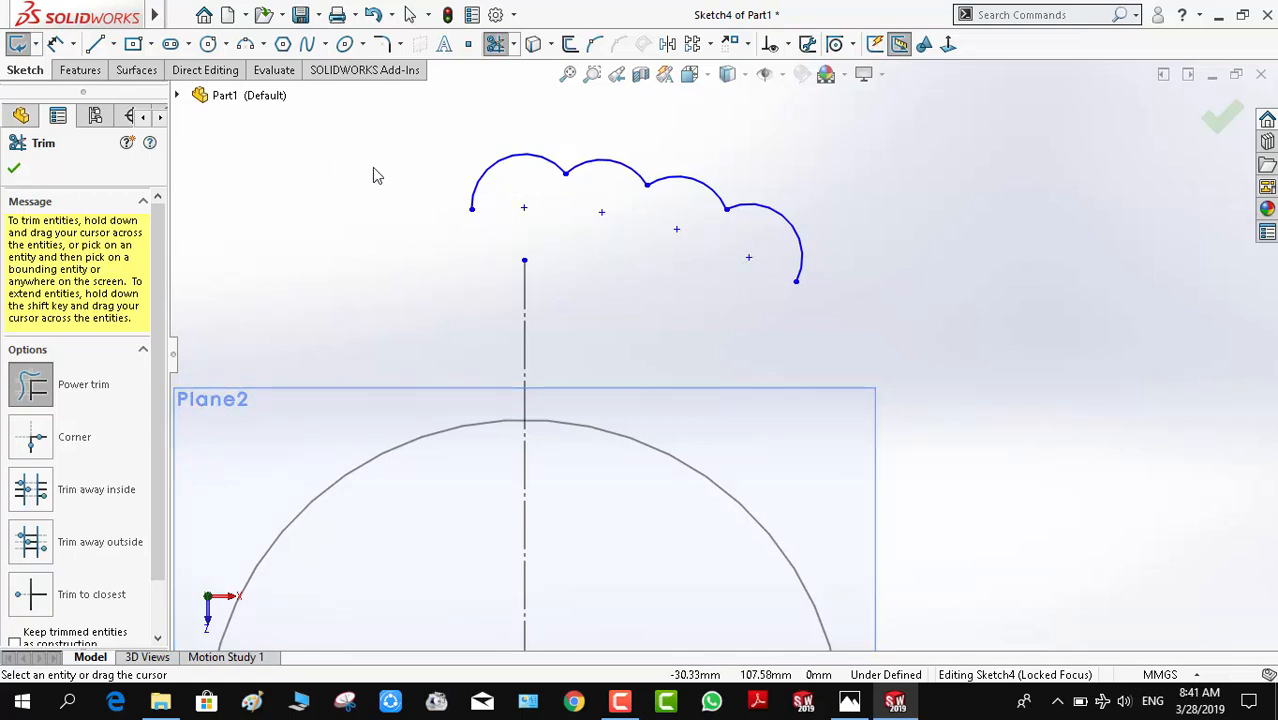
{"action": "key", "text": "f"}
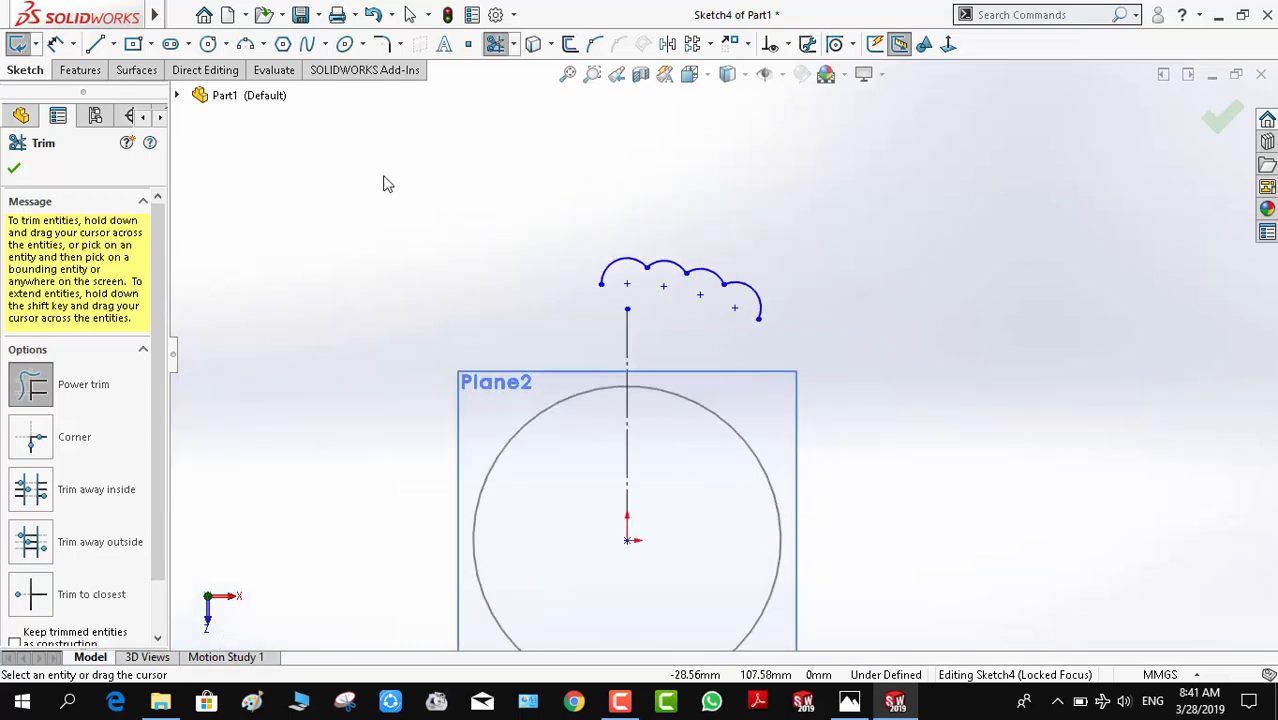
{"action": "left_click", "coordinate": [1221, 120]}
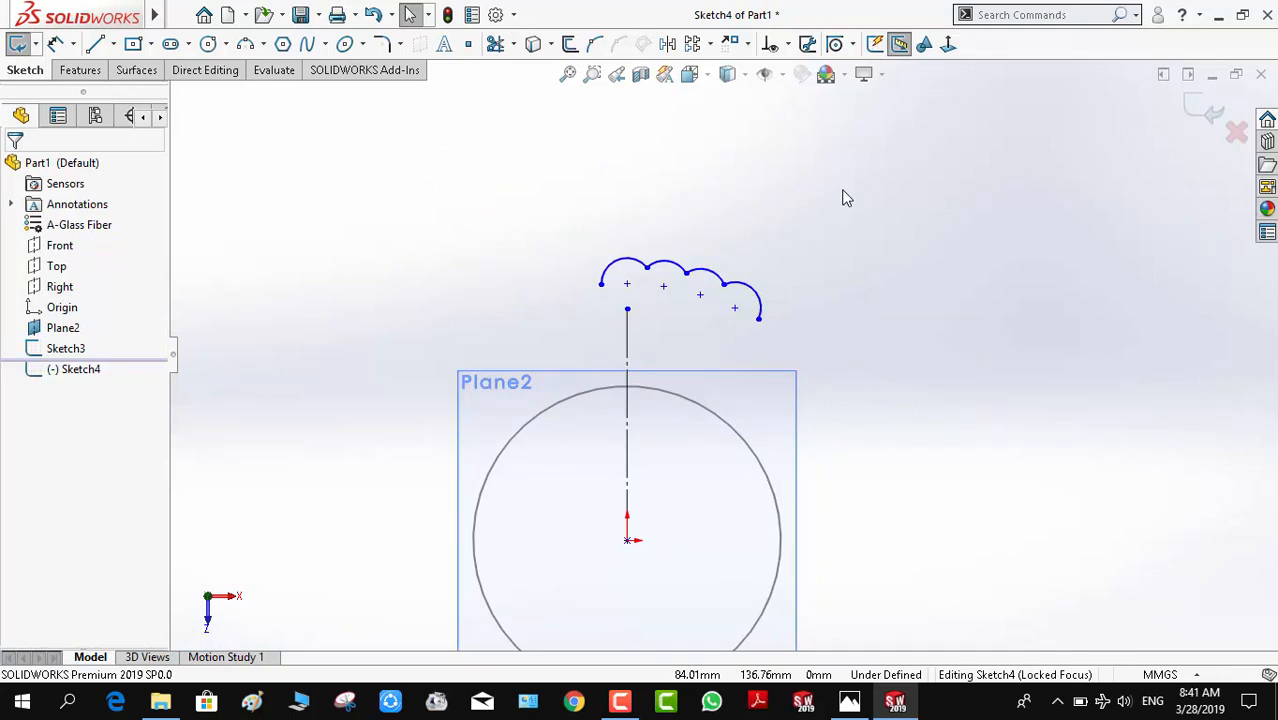
Trim away the first and last arcs of the chain, keeping only the two middle arcs
{"action": "left_click", "coordinate": [495, 43]}
{"action": "left_click_drag", "start_coordinate": [786, 277], "coordinate": [727, 323]}
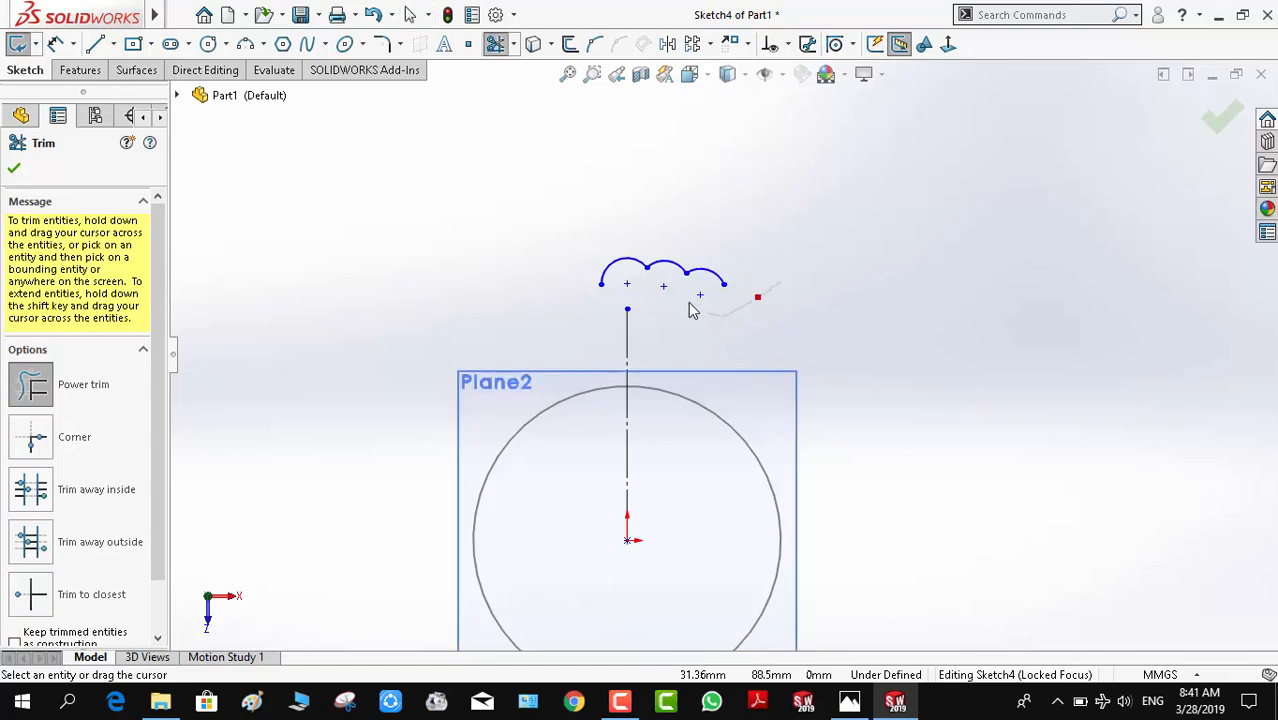
{"action": "left_click_drag", "start_coordinate": [592, 266], "coordinate": [605, 205]}
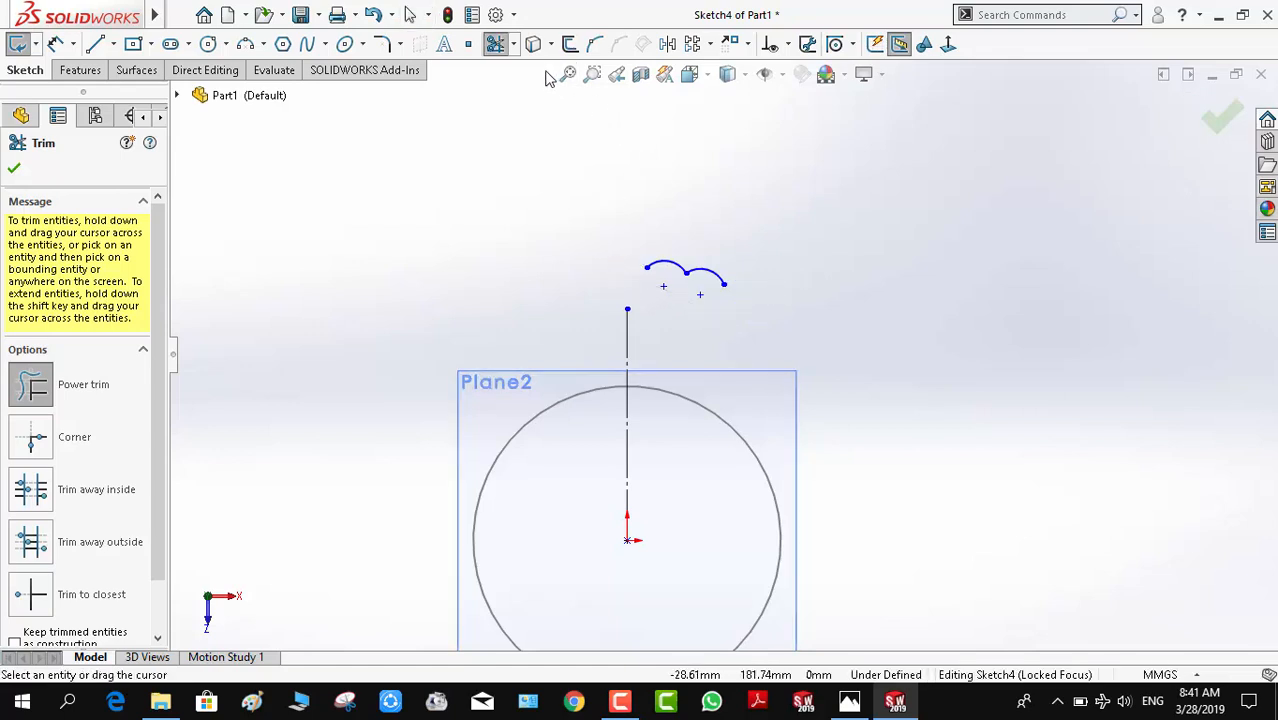
Start a circular sketch pattern about the origin with the two remaining arcs as the entities to pattern
{"action": "left_click", "coordinate": [747, 44]}
{"action": "left_click", "coordinate": [720, 88]}
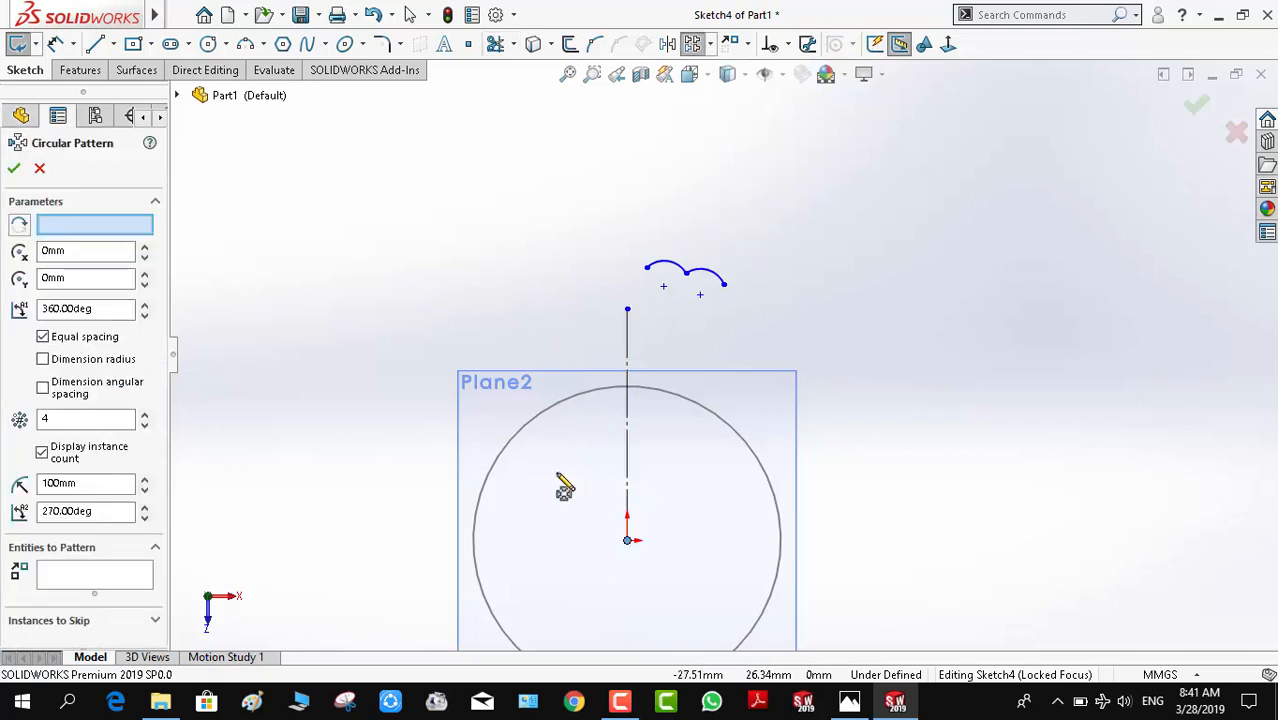
{"action": "left_click", "coordinate": [517, 440]}
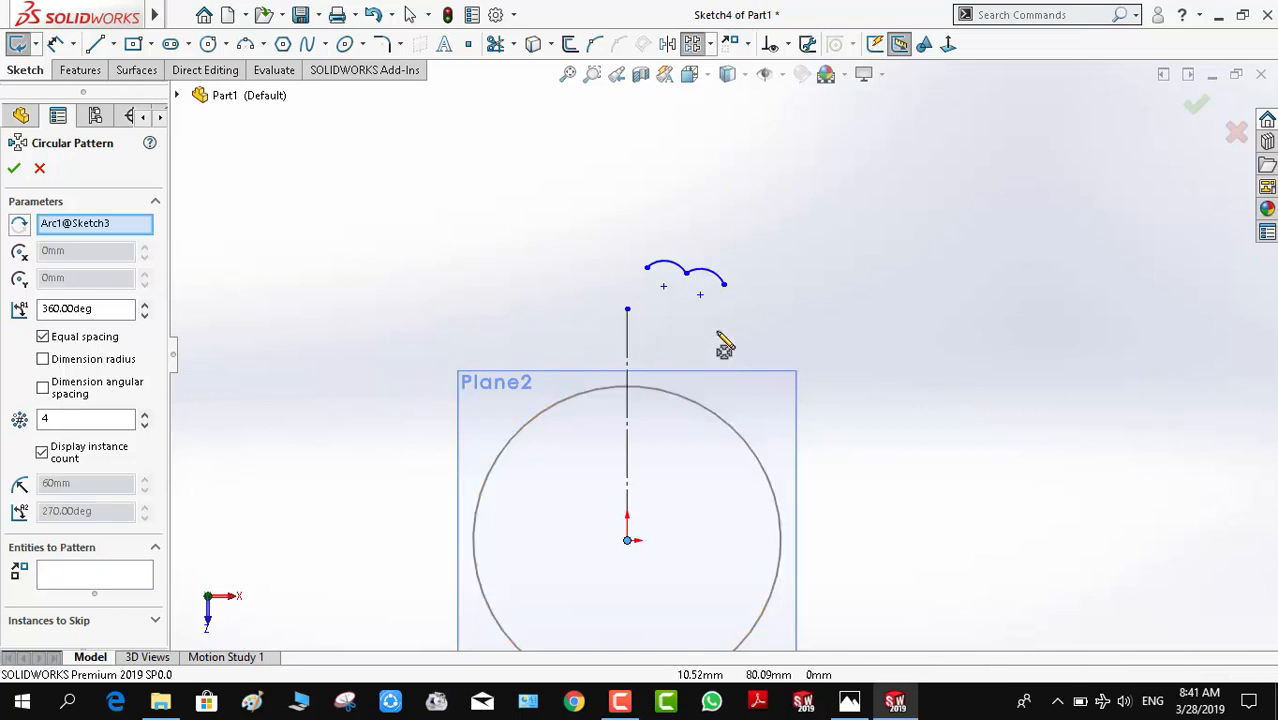
{"action": "left_click", "coordinate": [684, 273]}
{"action": "left_click", "coordinate": [706, 278]}
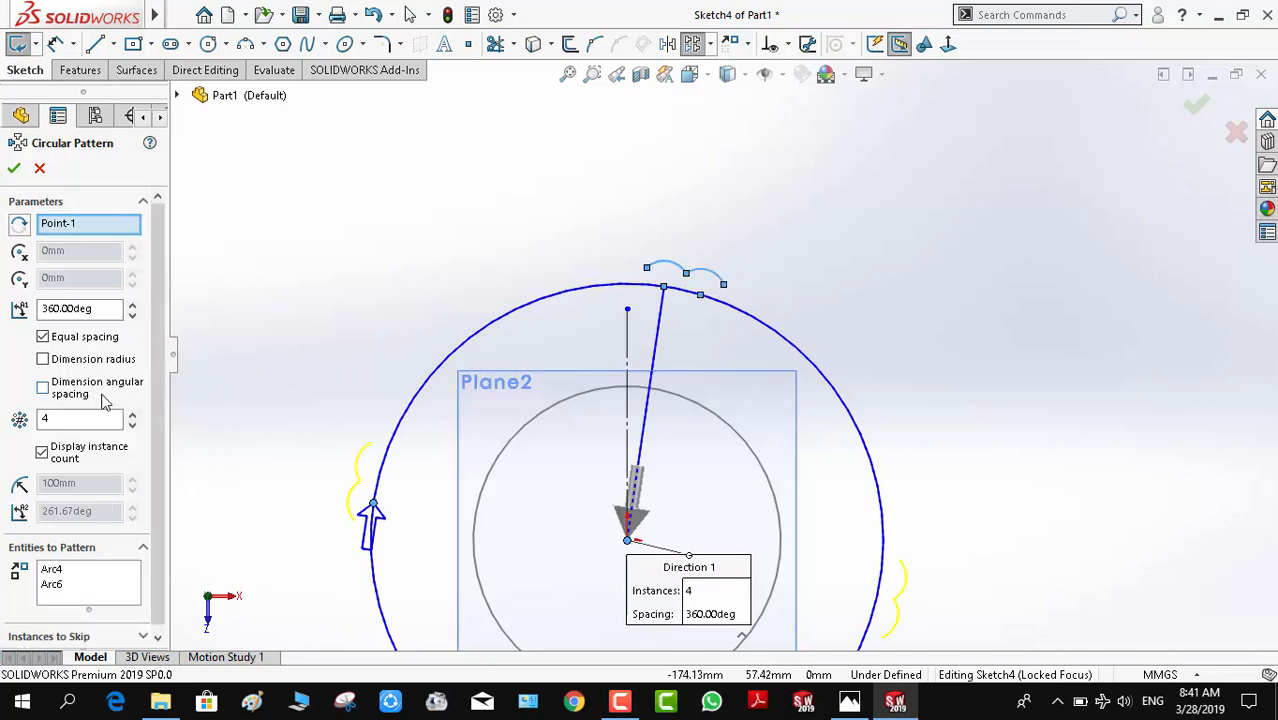
Set the two-arc pattern to 22 instances over 360 degrees, closing the gap between neighbouring copies, and accept it
{"action": "left_click", "coordinate": [131, 415]}
{"action": "left_click", "coordinate": [131, 415]}
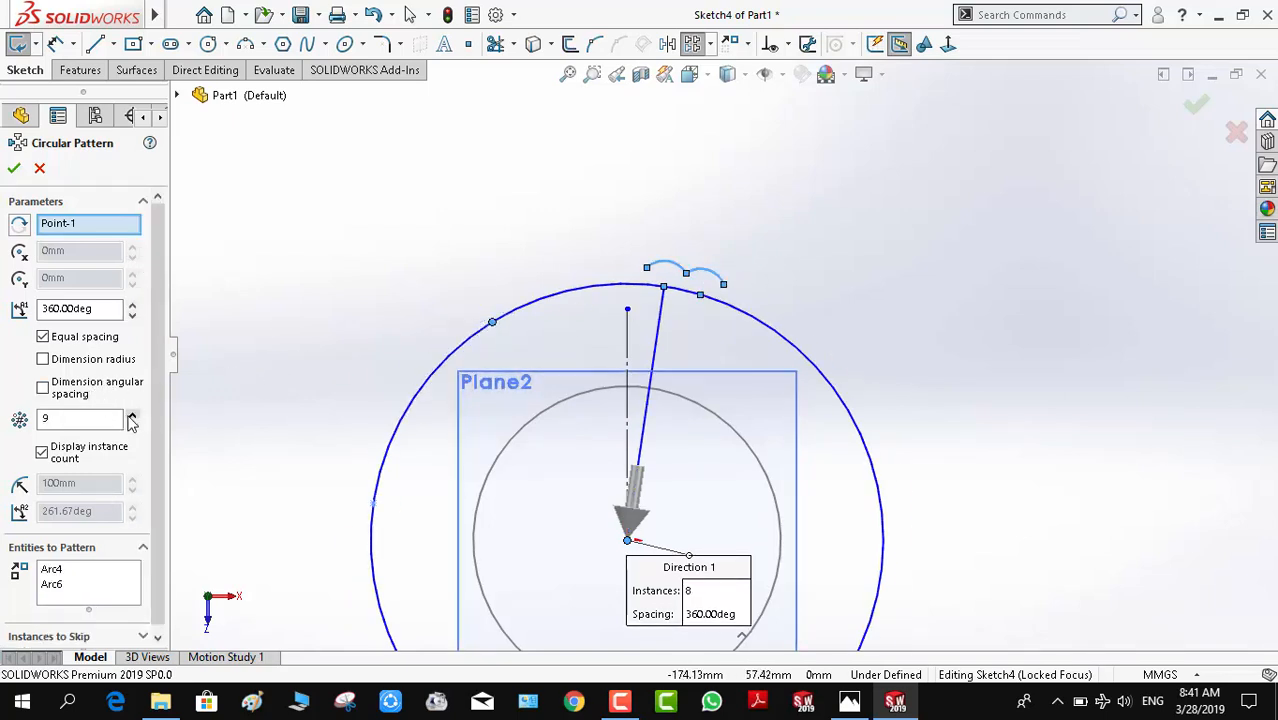
{"action": "left_click", "coordinate": [131, 415]}
{"action": "left_click", "coordinate": [131, 415]}
{"action": "left_click", "coordinate": [131, 415]}
{"action": "left_click", "coordinate": [131, 415]}
{"action": "left_click", "coordinate": [131, 415]}
{"action": "left_click", "coordinate": [131, 415]}
{"action": "left_click", "coordinate": [131, 415]}
{"action": "left_click", "coordinate": [131, 415]}
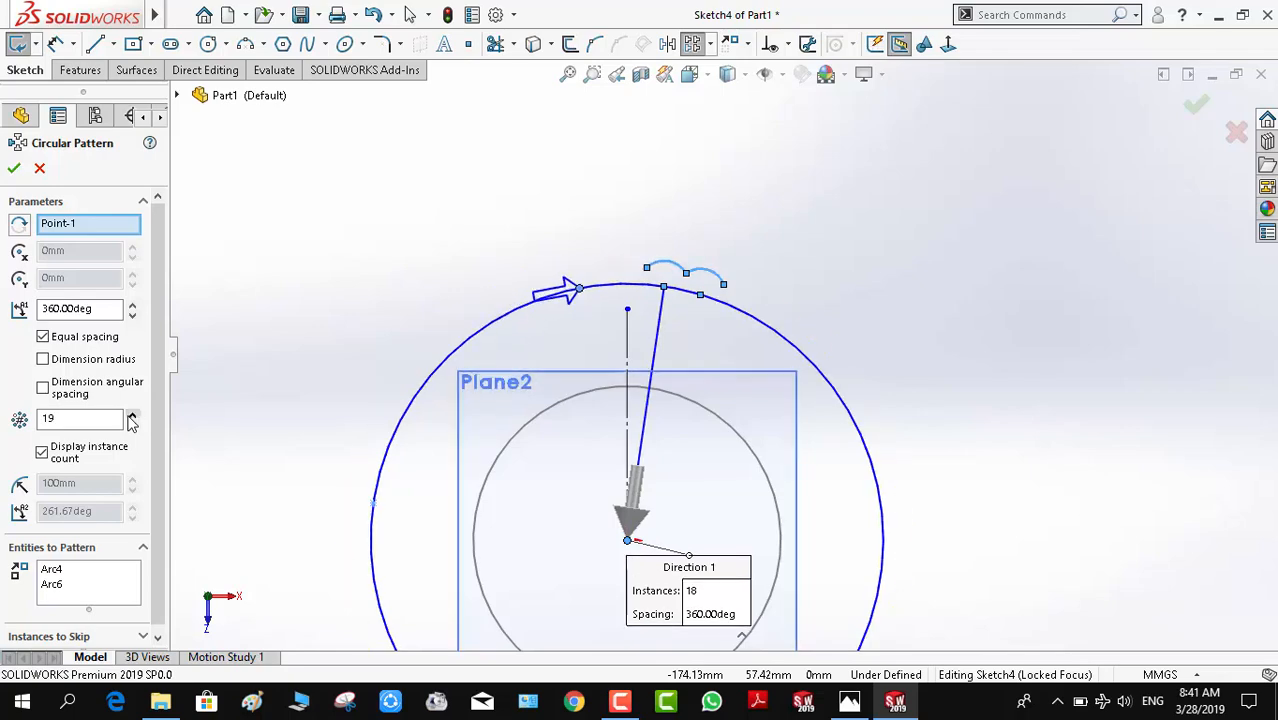
{"action": "left_click", "coordinate": [131, 415]}
{"action": "left_click", "coordinate": [131, 415]}
{"action": "scroll", "coordinate": [690, 265], "scroll_direction": "down", "scroll_amount": 8}
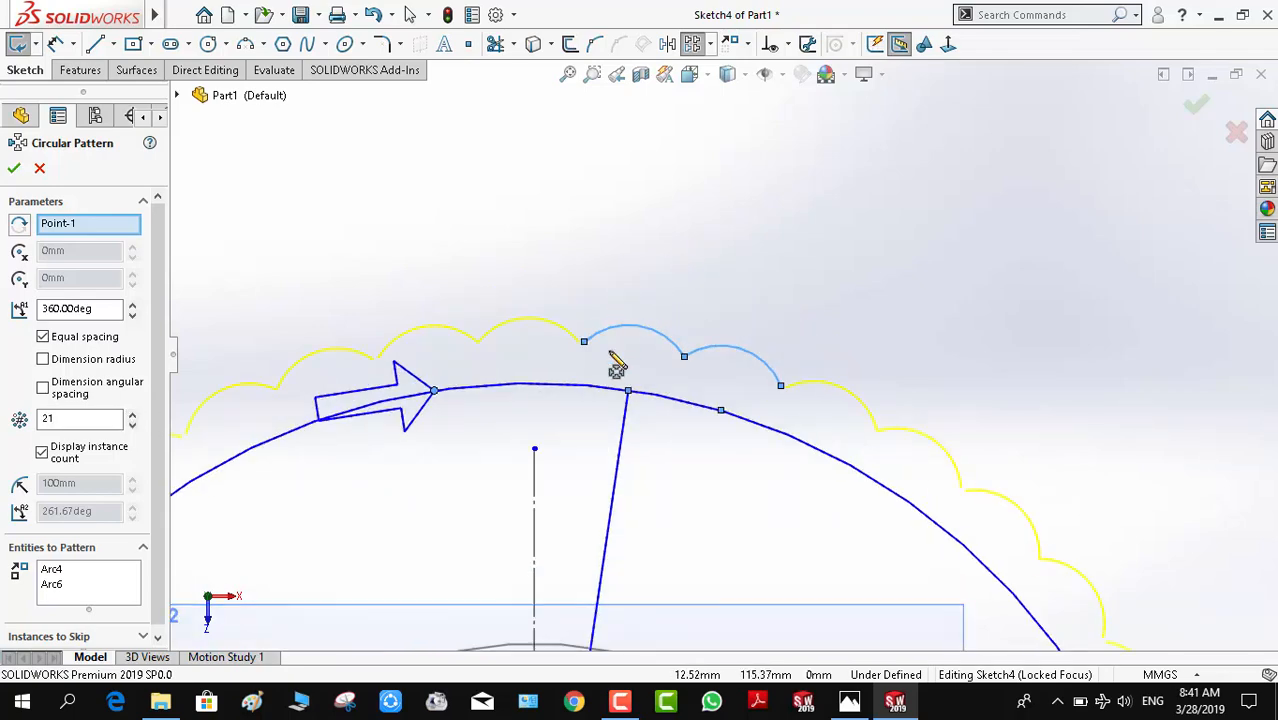
{"action": "scroll", "coordinate": [608, 337], "scroll_direction": "down", "scroll_amount": 2}
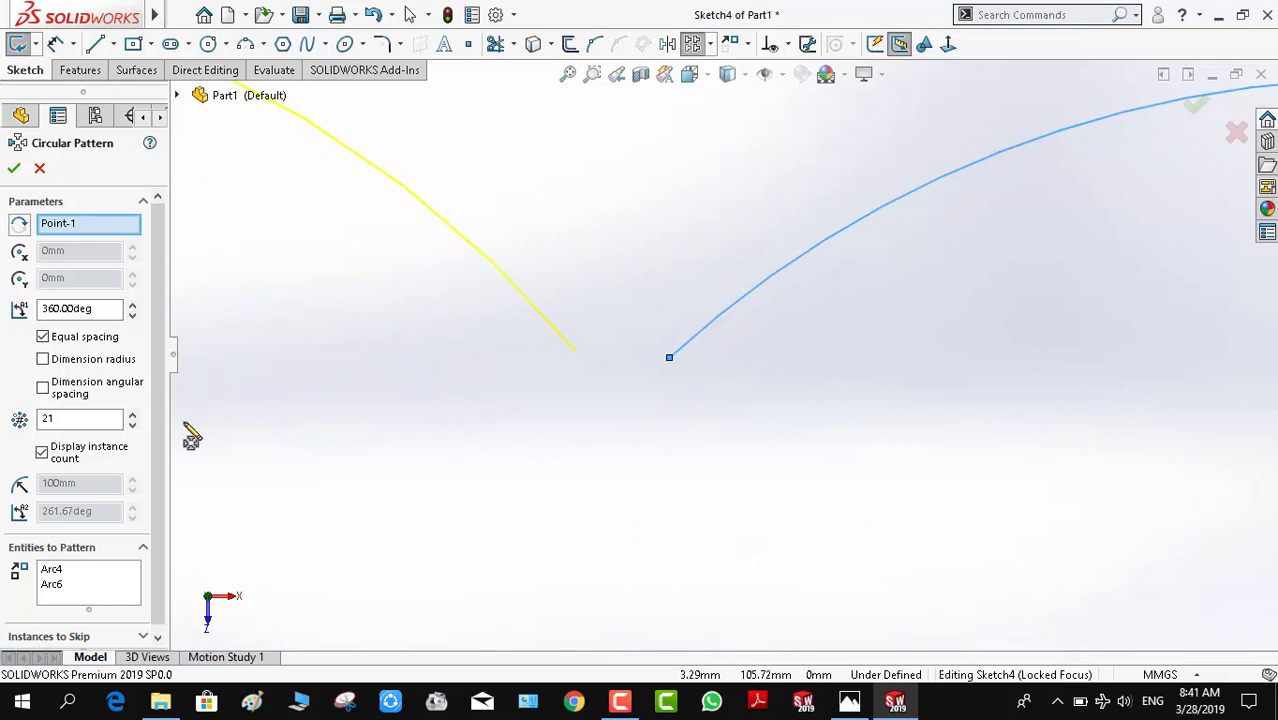
{"action": "left_click", "coordinate": [132, 415]}
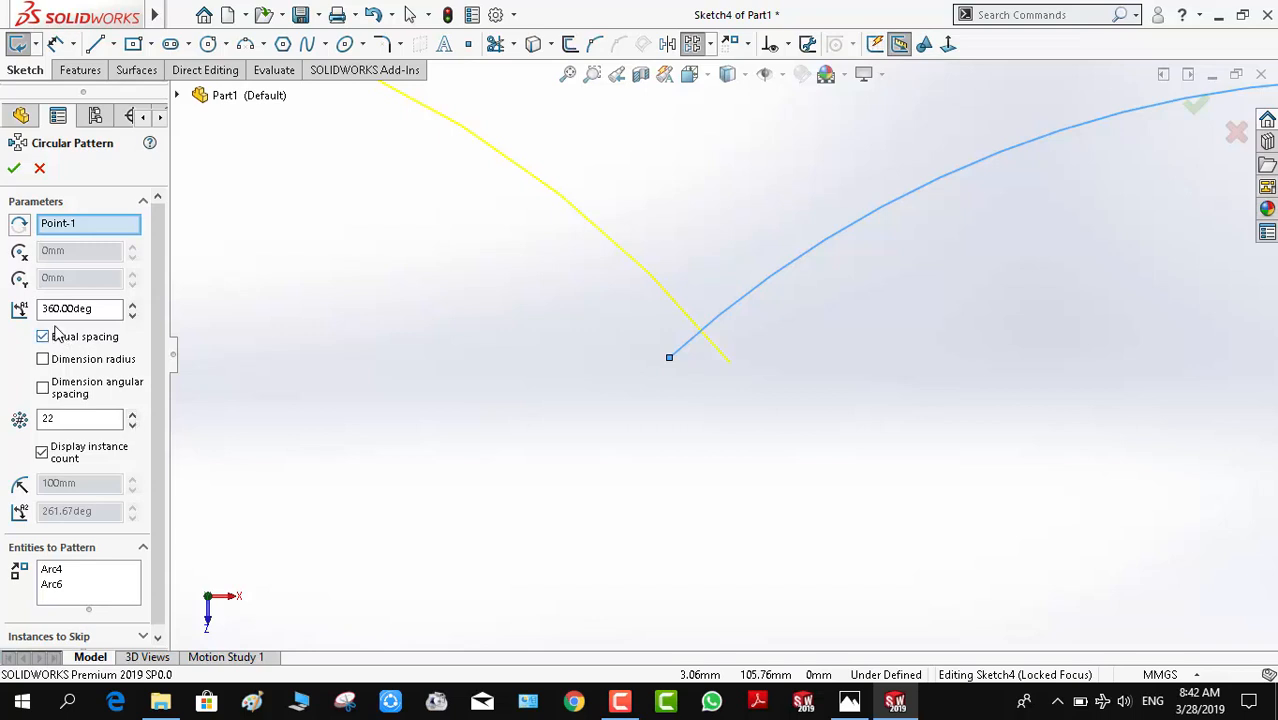
{"action": "left_click", "coordinate": [14, 172]}
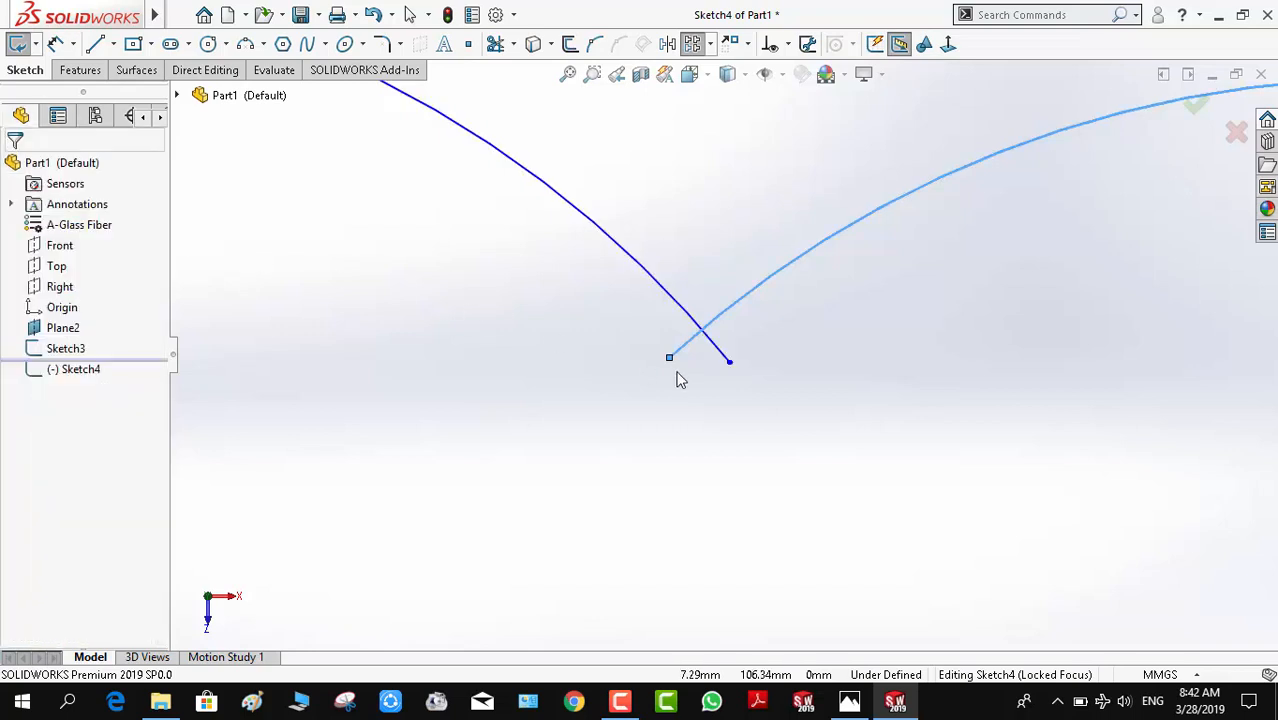
Power-trim the crossing arc ends where the original arc pair meets its neighbouring copy near the rim's top
{"action": "left_click", "coordinate": [496, 44]}
{"action": "left_click_drag", "start_coordinate": [770, 337], "coordinate": [653, 345]}
{"action": "scroll", "coordinate": [651, 348], "scroll_direction": "up", "scroll_amount": 2}
{"action": "scroll", "coordinate": [651, 348], "scroll_direction": "up", "scroll_amount": 3}
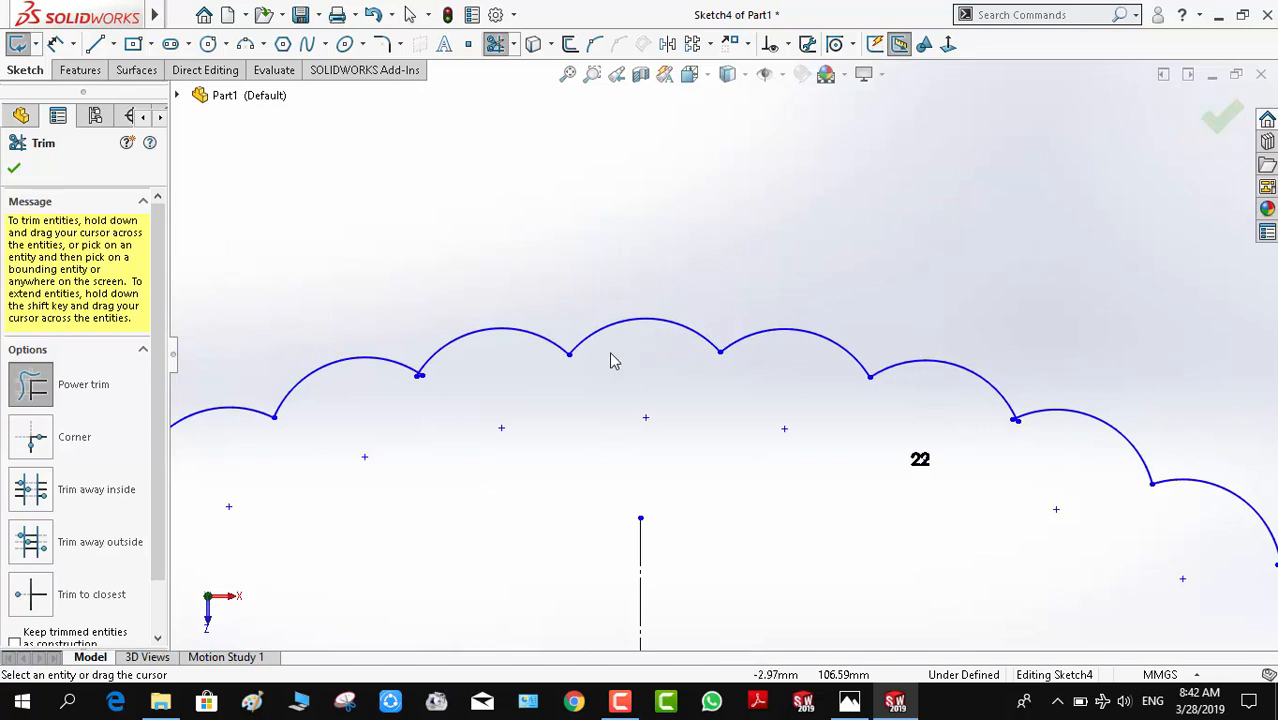
Trim the crossing arc ends at the next overlapping junction counterclockwise along the scalloped rim
{"action": "scroll", "coordinate": [599, 357], "scroll_direction": "down", "scroll_amount": 5}
{"action": "scroll", "coordinate": [567, 356], "scroll_direction": "down", "scroll_amount": 4}
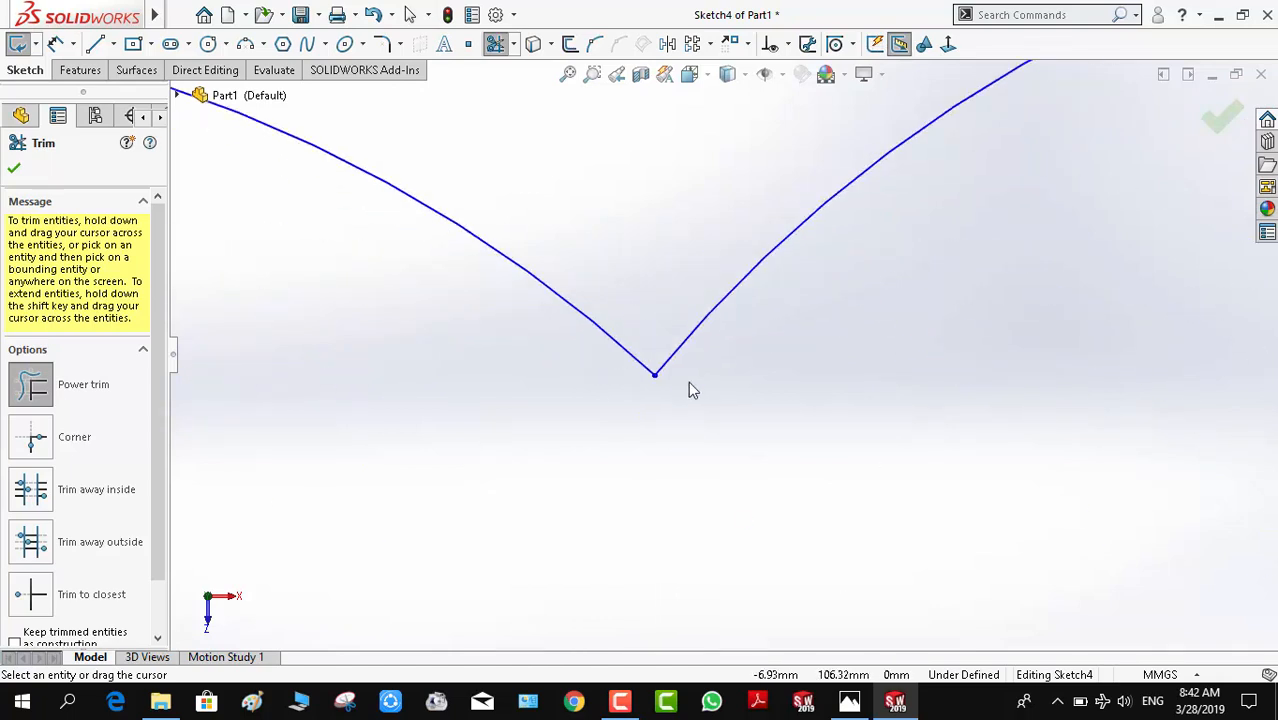
{"action": "scroll", "coordinate": [689, 382], "scroll_direction": "down", "scroll_amount": 2}
{"action": "scroll", "coordinate": [689, 382], "scroll_direction": "up", "scroll_amount": 3}
{"action": "scroll", "coordinate": [689, 383], "scroll_direction": "up", "scroll_amount": 3}
{"action": "scroll", "coordinate": [590, 385], "scroll_direction": "up", "scroll_amount": 2}
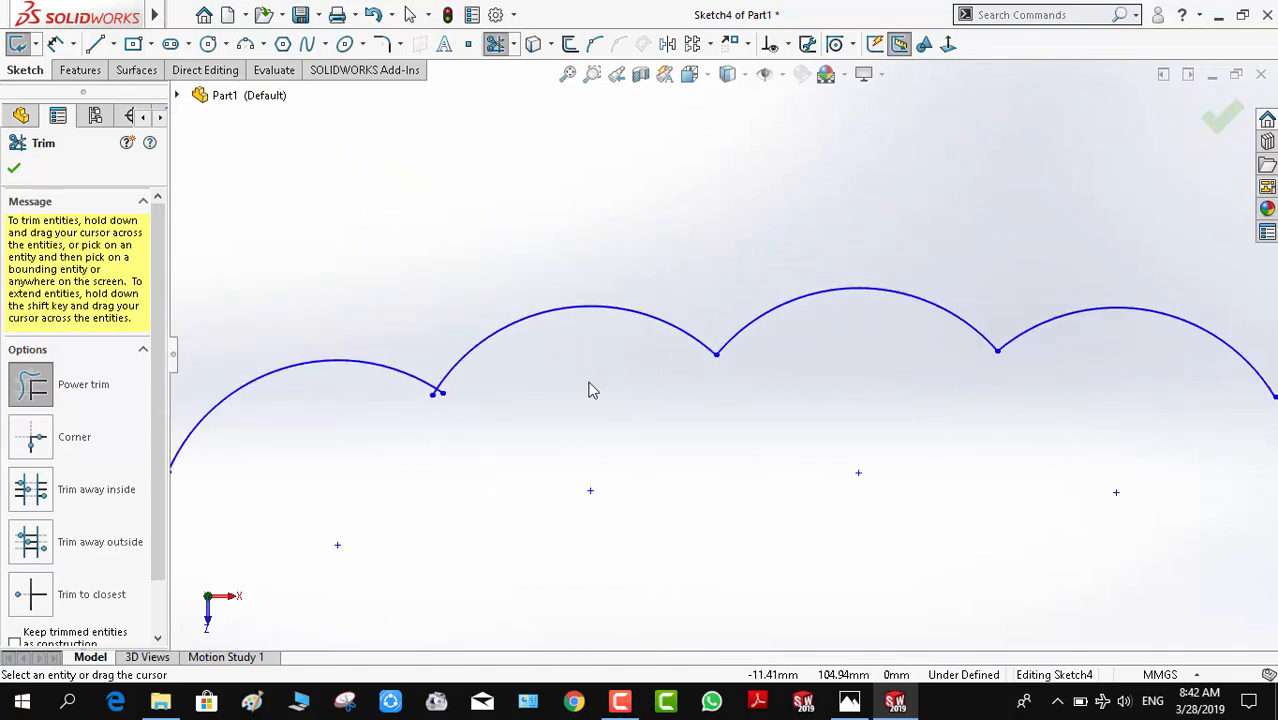
{"action": "scroll", "coordinate": [488, 385], "scroll_direction": "down", "scroll_amount": 3}
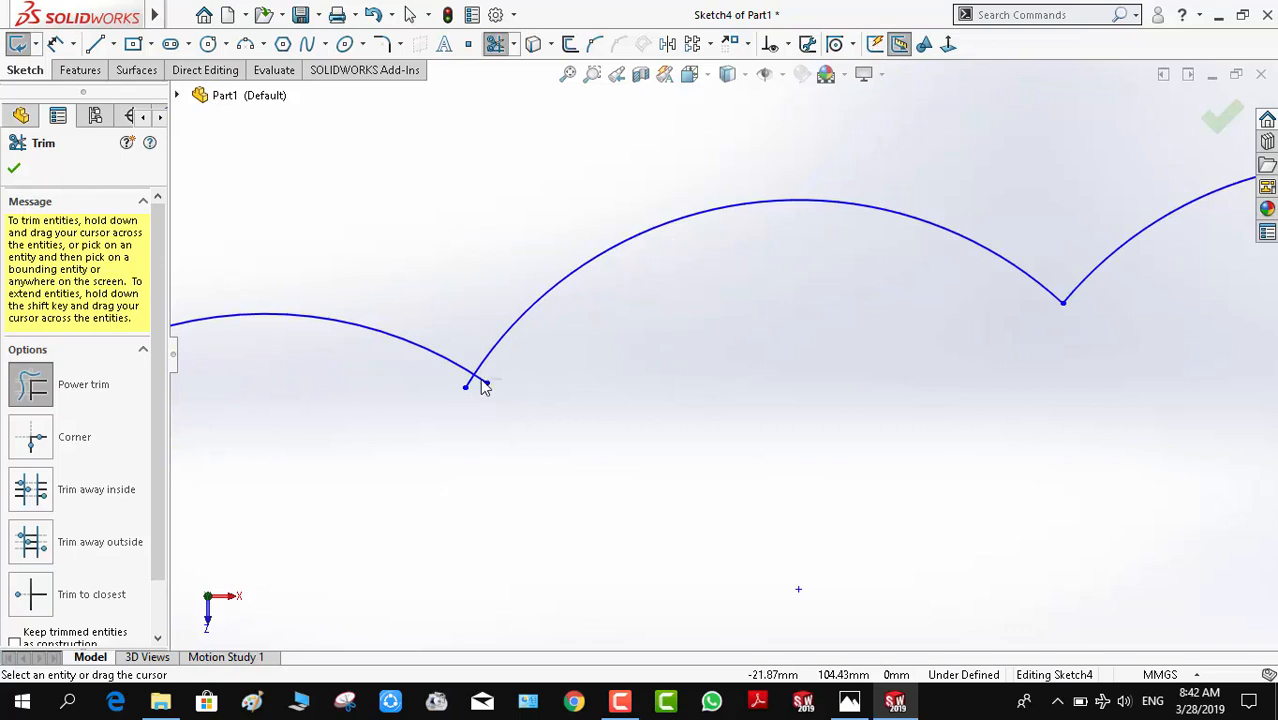
{"action": "left_click_drag", "start_coordinate": [483, 387], "coordinate": [449, 390]}
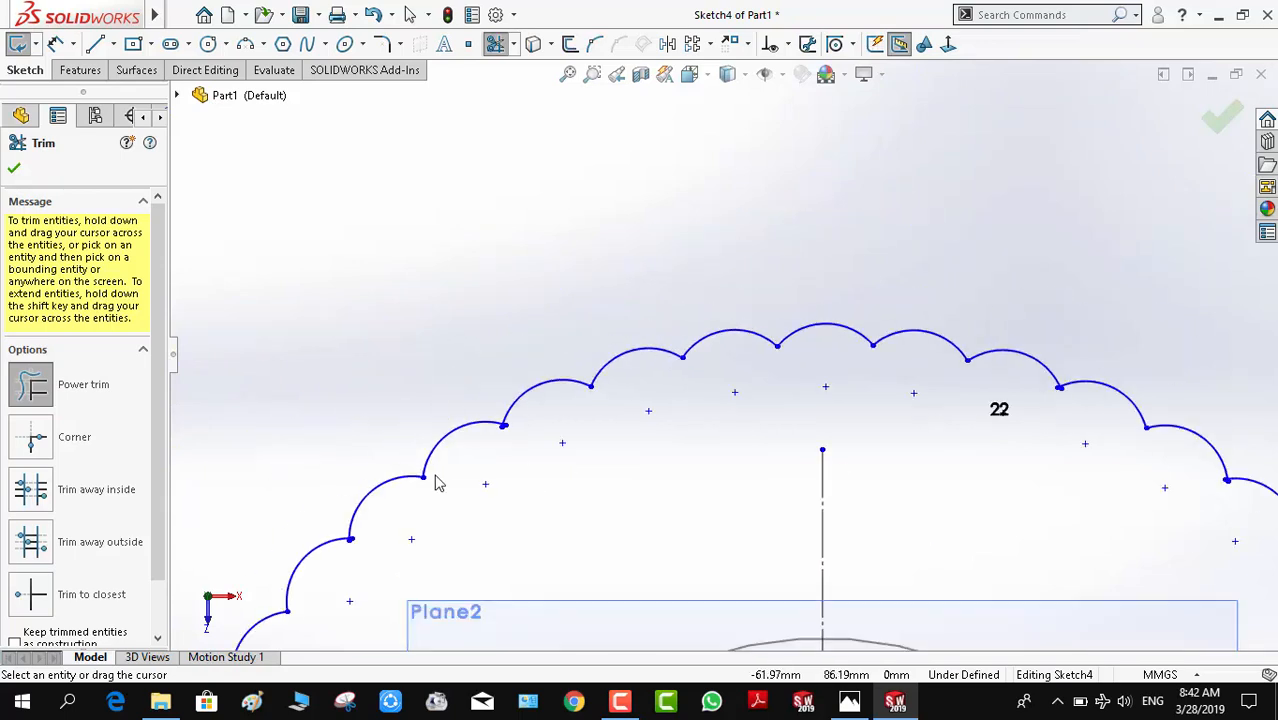
Trim the overshooting arc ends at the following two overlapping junctions on the rim's upper-left part
{"action": "scroll", "coordinate": [437, 479], "scroll_direction": "down", "scroll_amount": 5}
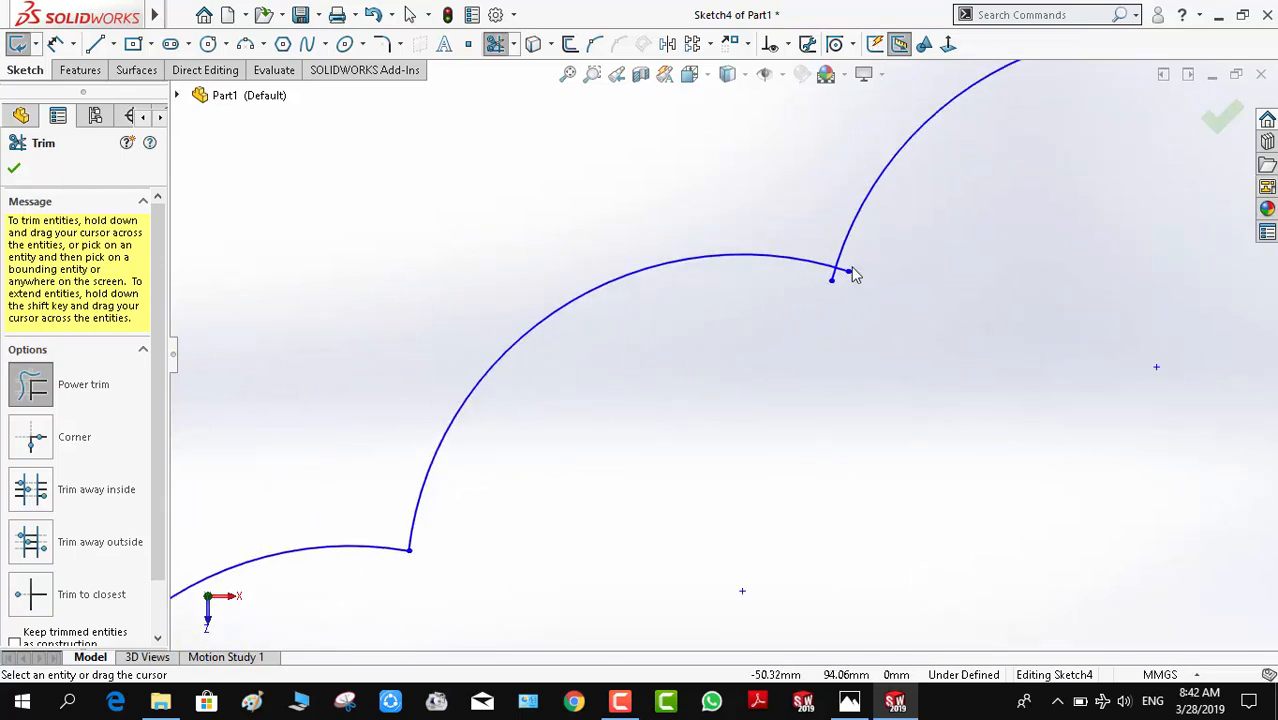
{"action": "left_click_drag", "start_coordinate": [842, 269], "coordinate": [822, 278]}
{"action": "scroll", "coordinate": [490, 532], "scroll_direction": "up", "scroll_amount": 5}
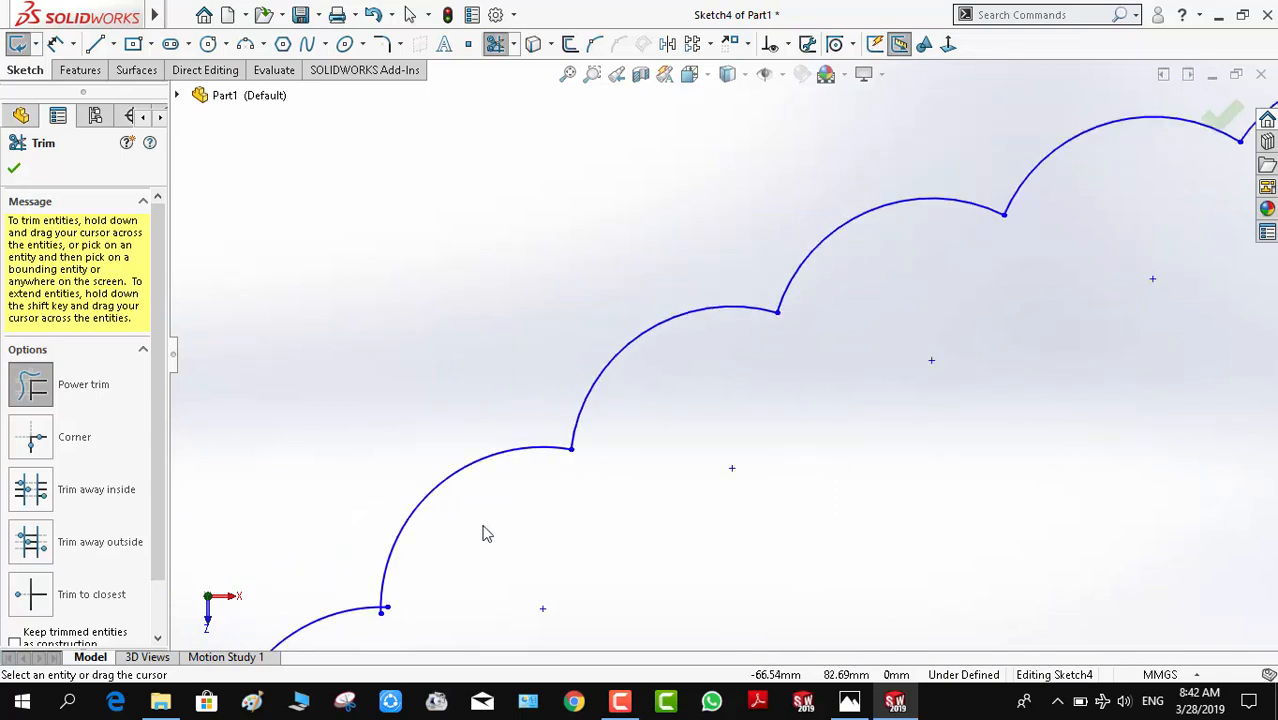
{"action": "scroll", "coordinate": [670, 413], "scroll_direction": "down", "scroll_amount": 5}
{"action": "scroll", "coordinate": [690, 150], "scroll_direction": "down", "scroll_amount": 4}
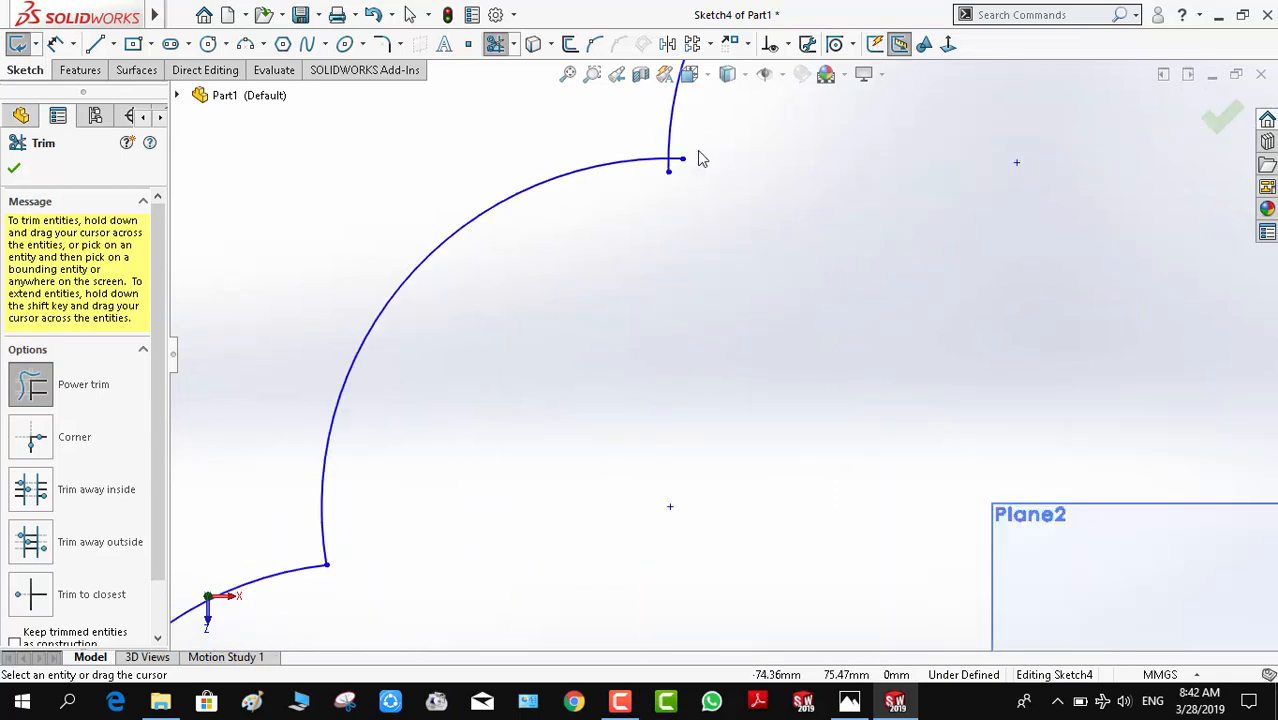
{"action": "left_click_drag", "start_coordinate": [697, 152], "coordinate": [635, 250]}
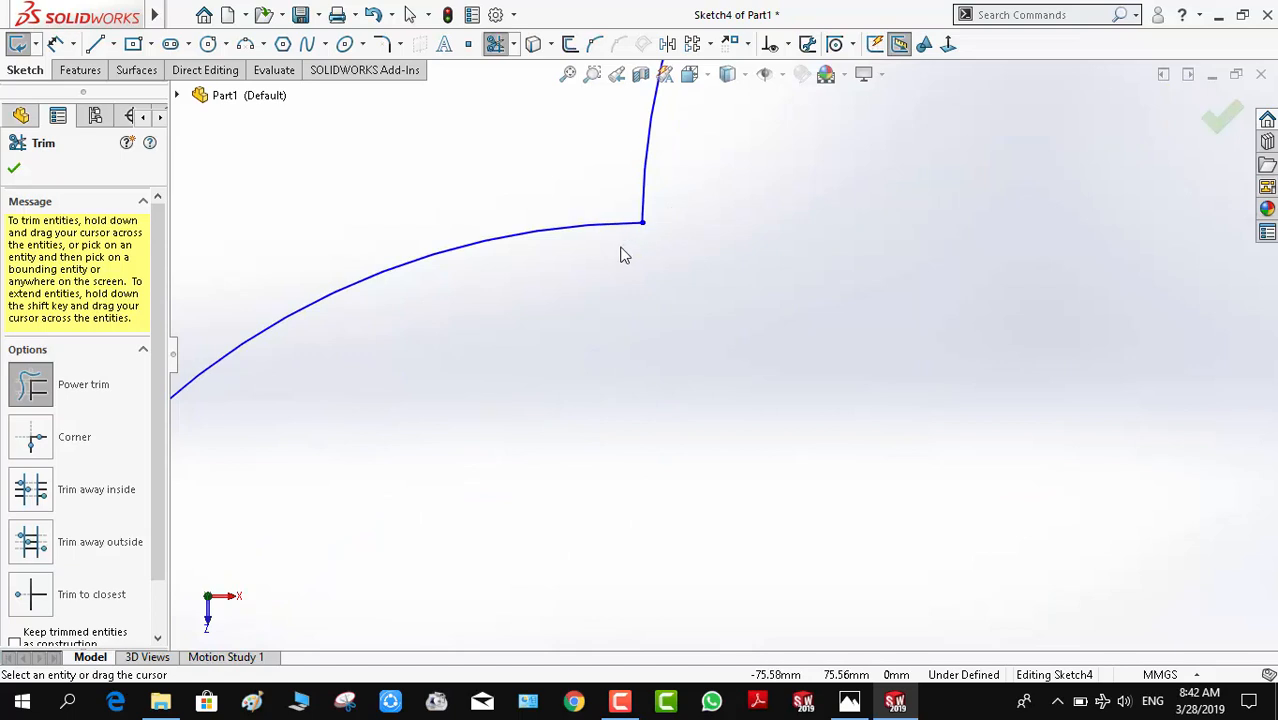
{"action": "scroll", "coordinate": [622, 254], "scroll_direction": "up", "scroll_amount": 5}
Trim the crossing arc ends at the next overlapping junction on the rim's upper-left side
{"action": "scroll", "coordinate": [653, 430], "scroll_direction": "down", "scroll_amount": 1}
{"action": "scroll", "coordinate": [655, 432], "scroll_direction": "down", "scroll_amount": 8}
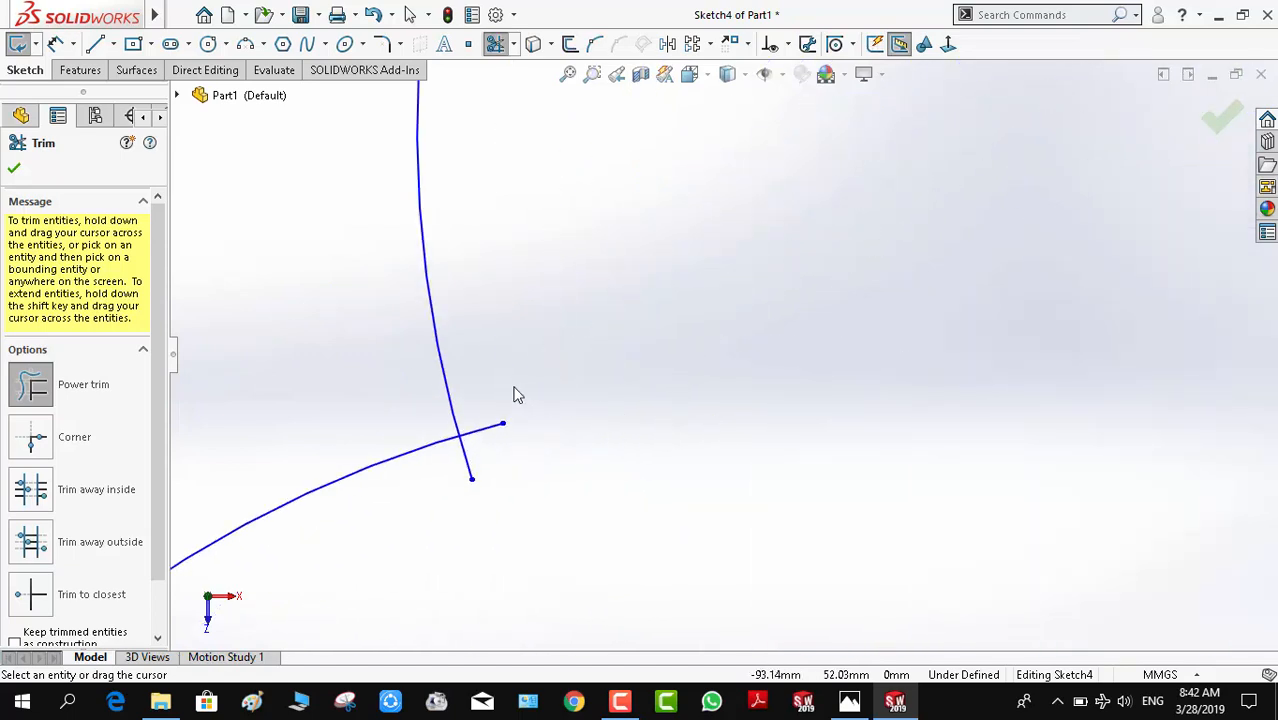
{"action": "left_click_drag", "start_coordinate": [513, 394], "coordinate": [448, 502]}
{"action": "scroll", "coordinate": [452, 497], "scroll_direction": "up", "scroll_amount": 3}
{"action": "scroll", "coordinate": [458, 494], "scroll_direction": "up", "scroll_amount": 6}
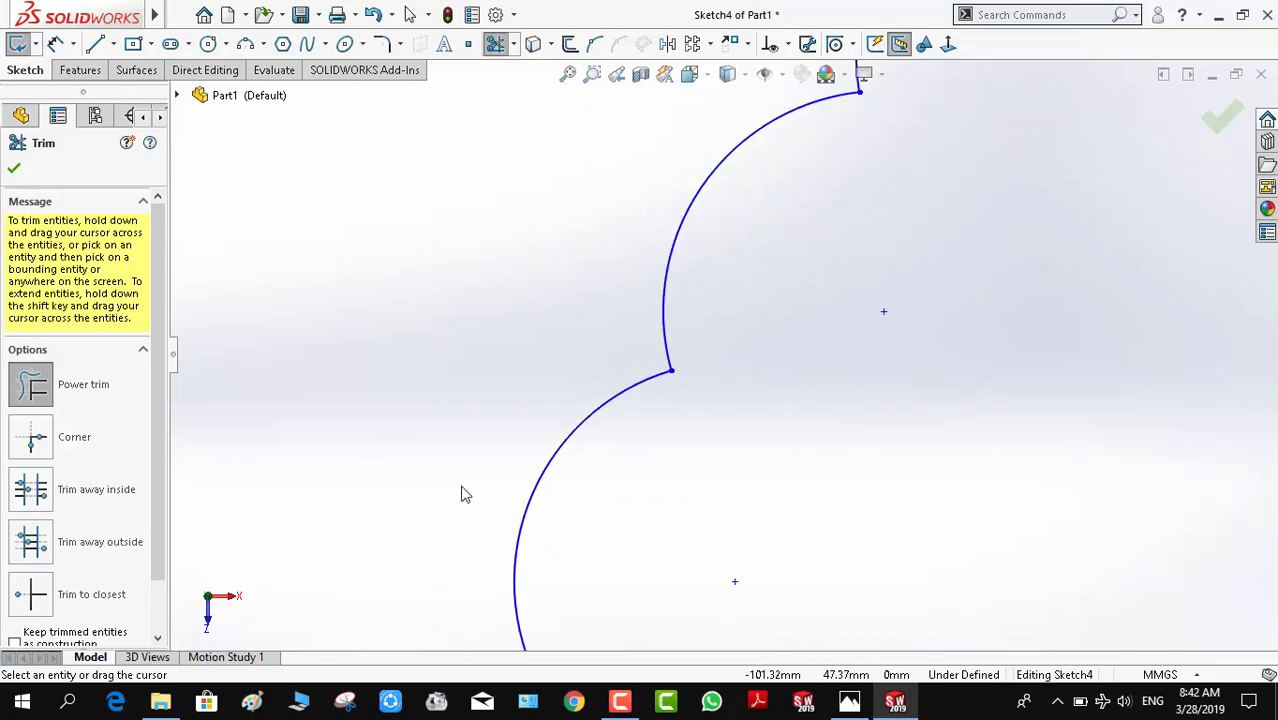
Trim the overshooting arc ends at the following junction counterclockwise, a little above the rim's leftmost lobe
{"action": "scroll", "coordinate": [705, 478], "scroll_direction": "down", "scroll_amount": 8}
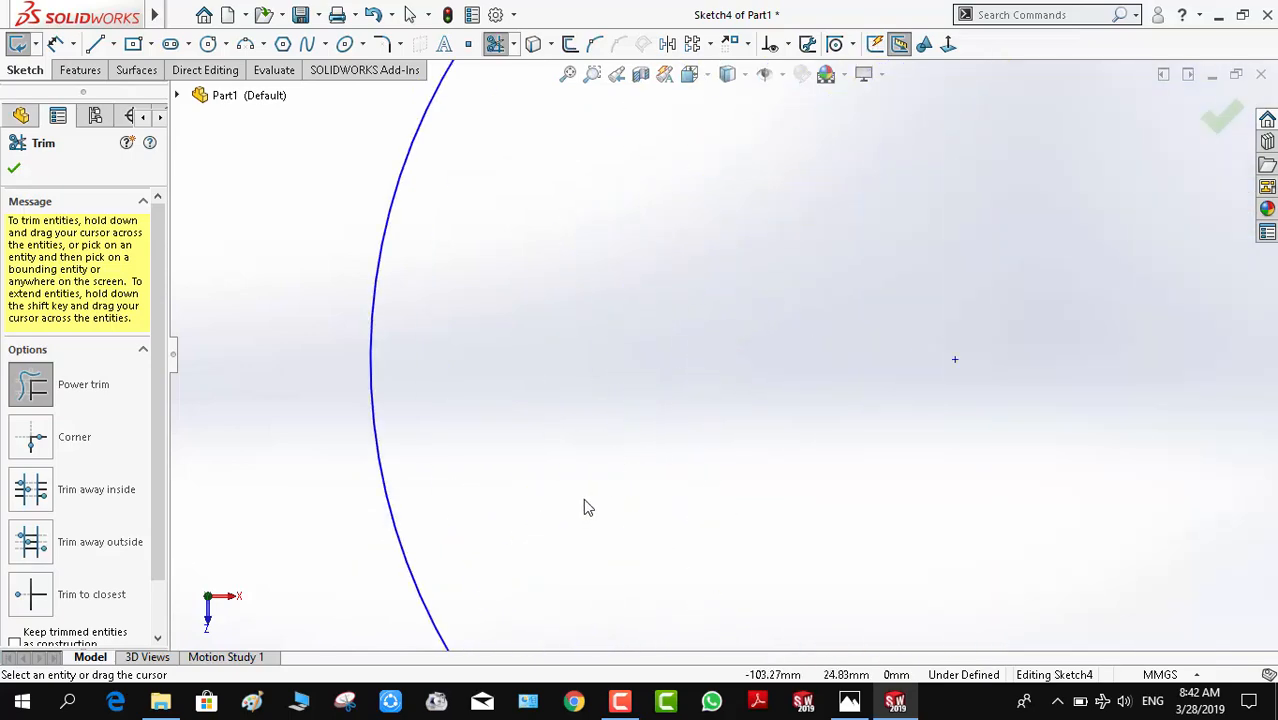
{"action": "scroll", "coordinate": [586, 507], "scroll_direction": "up", "scroll_amount": 4}
{"action": "scroll", "coordinate": [653, 482], "scroll_direction": "down", "scroll_amount": 4}
{"action": "scroll", "coordinate": [626, 478], "scroll_direction": "down", "scroll_amount": 2}
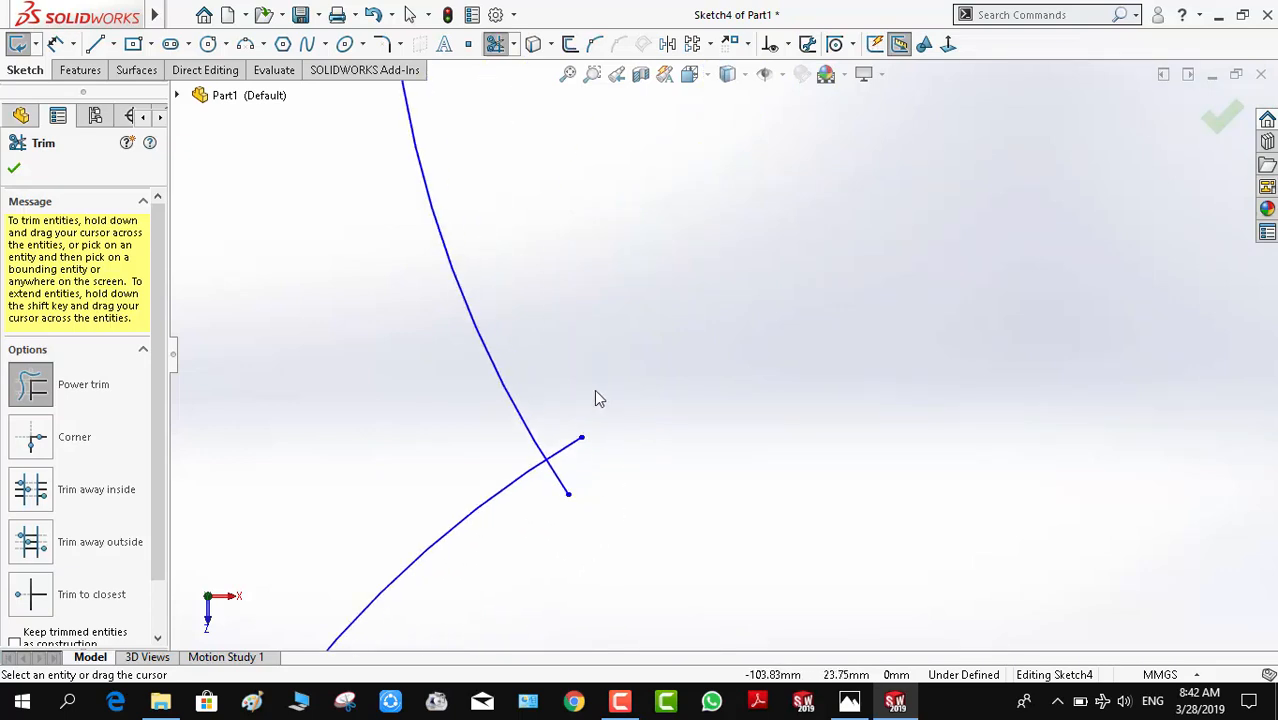
{"action": "left_click_drag", "start_coordinate": [568, 434], "coordinate": [555, 528]}
{"action": "scroll", "coordinate": [562, 525], "scroll_direction": "up", "scroll_amount": 8}
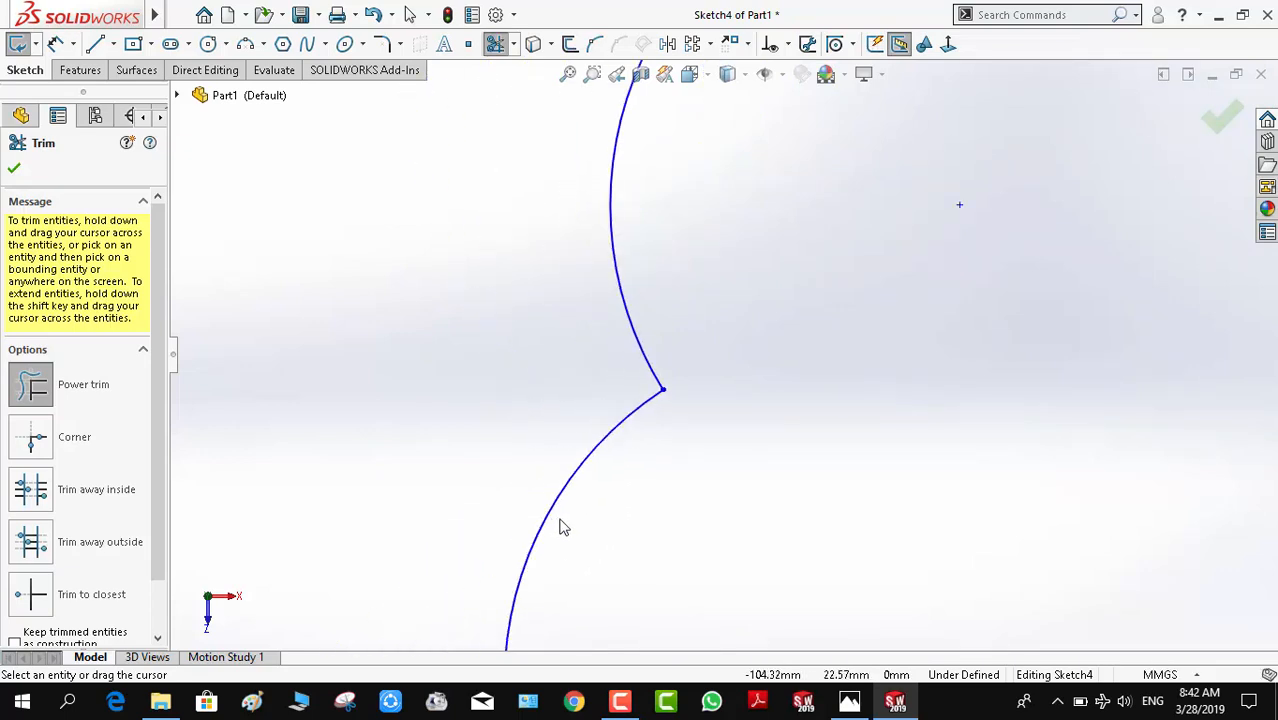
Trim the crossing arc ends at the remaining overlapping junction just below the origin's level on the rim's left side
{"action": "scroll", "coordinate": [752, 534], "scroll_direction": "down", "scroll_amount": 8}
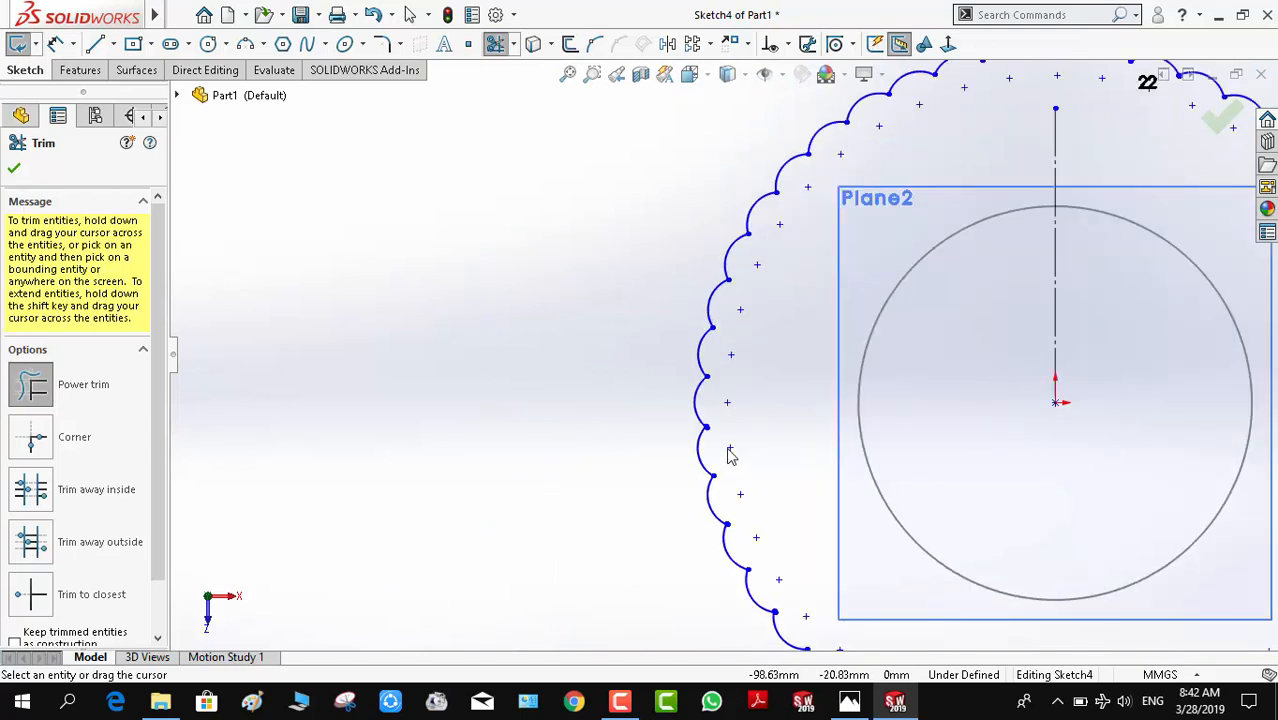
{"action": "scroll", "coordinate": [675, 348], "scroll_direction": "down", "scroll_amount": 5}
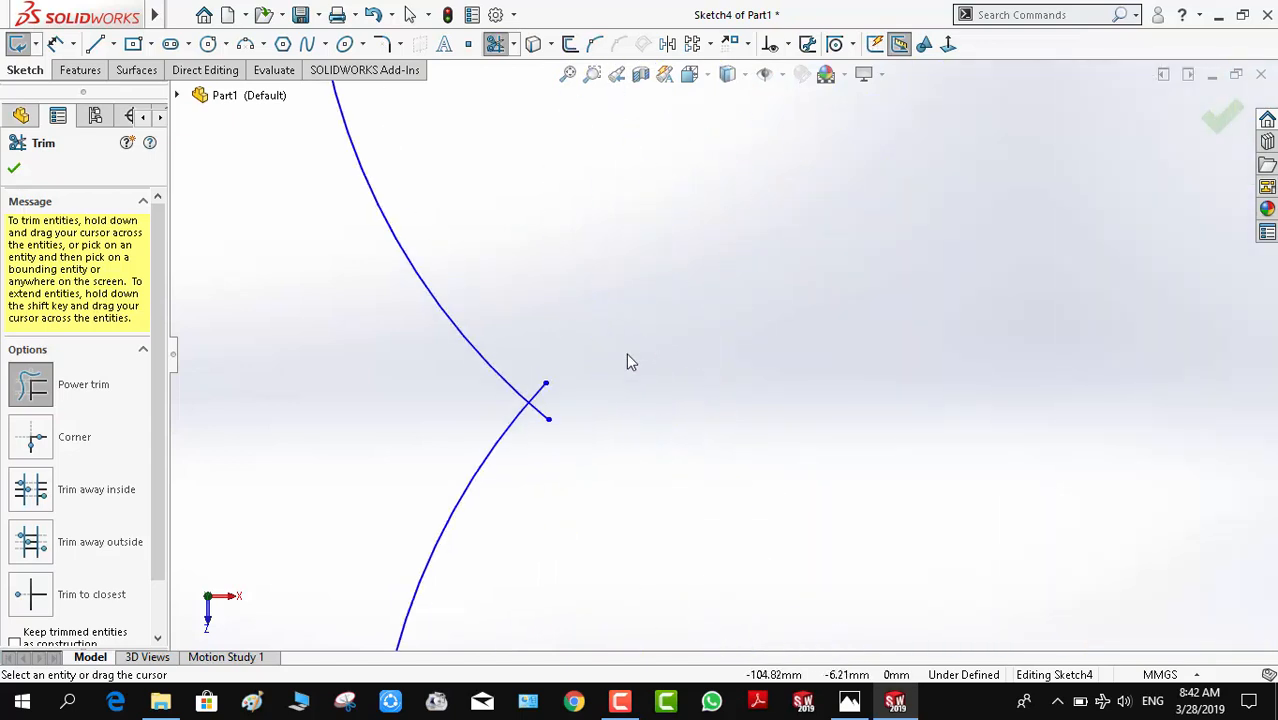
{"action": "left_click_drag", "start_coordinate": [537, 474], "coordinate": [531, 516]}
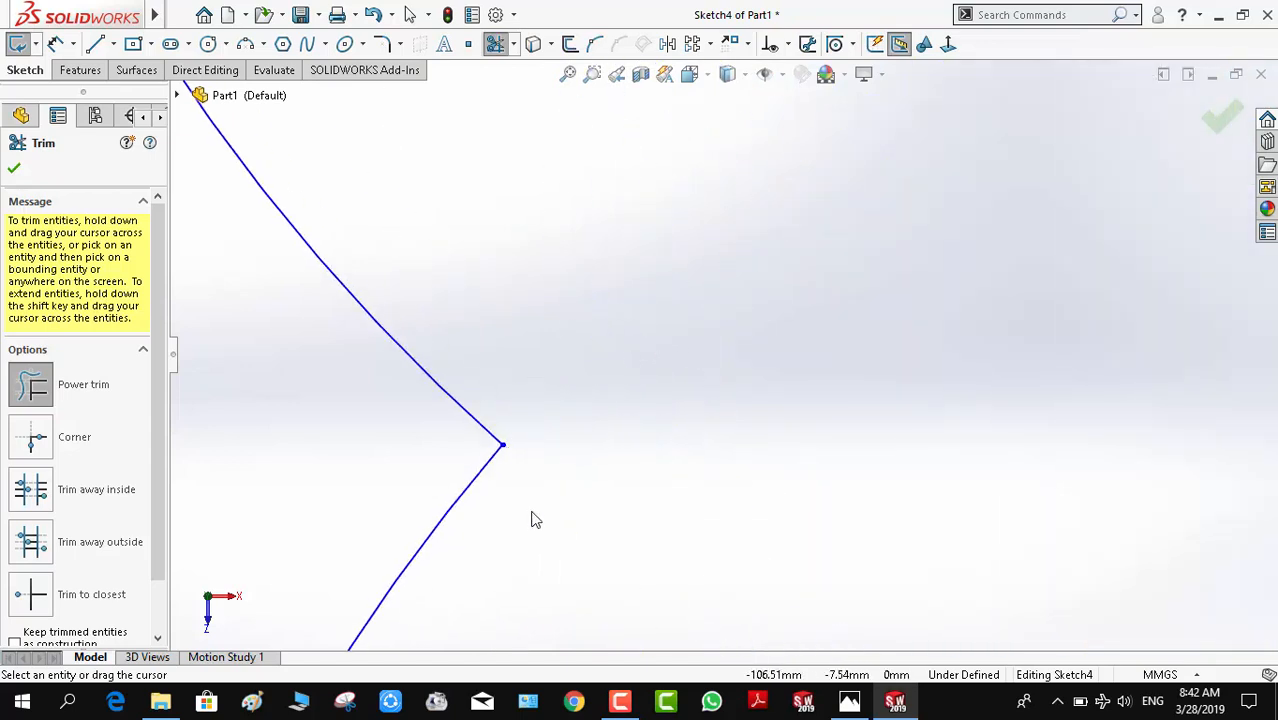
{"action": "scroll", "coordinate": [531, 516], "scroll_direction": "up", "scroll_amount": 8}
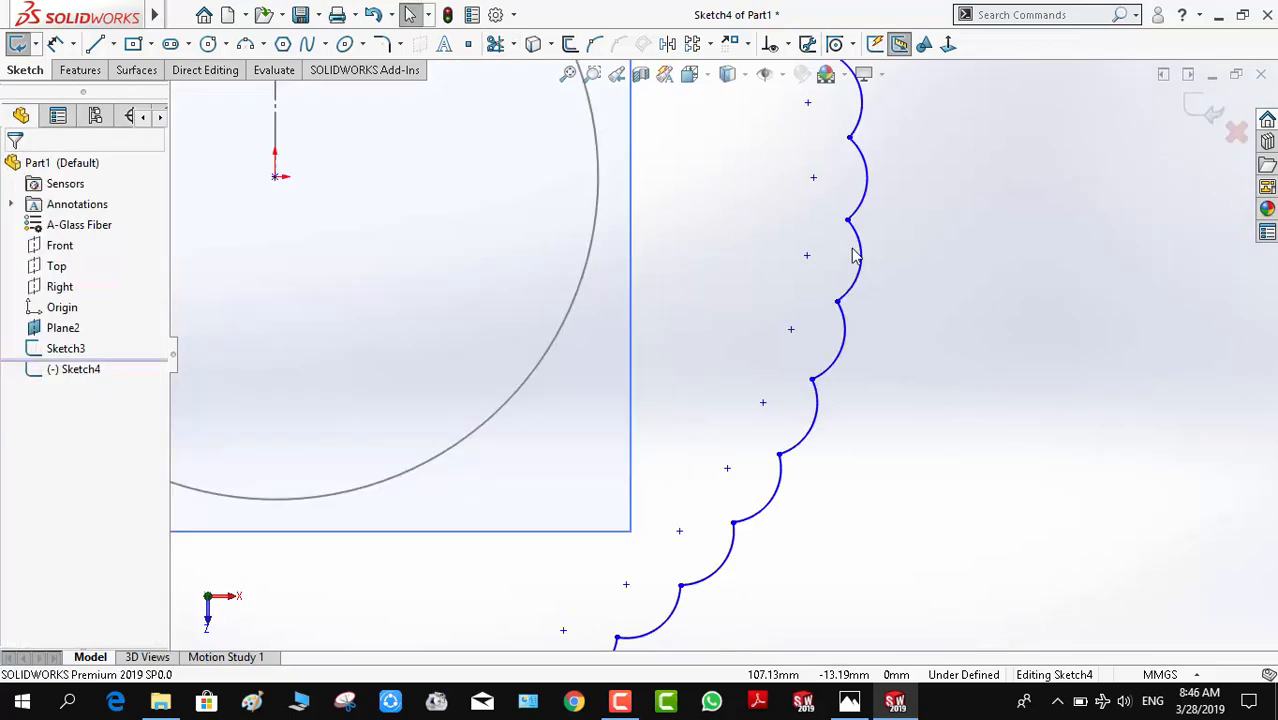
Check the trimmed junctions on the rim's right side and exit the scalloped rim sketch
{"action": "scroll", "coordinate": [855, 263], "scroll_direction": "down", "scroll_amount": 5}
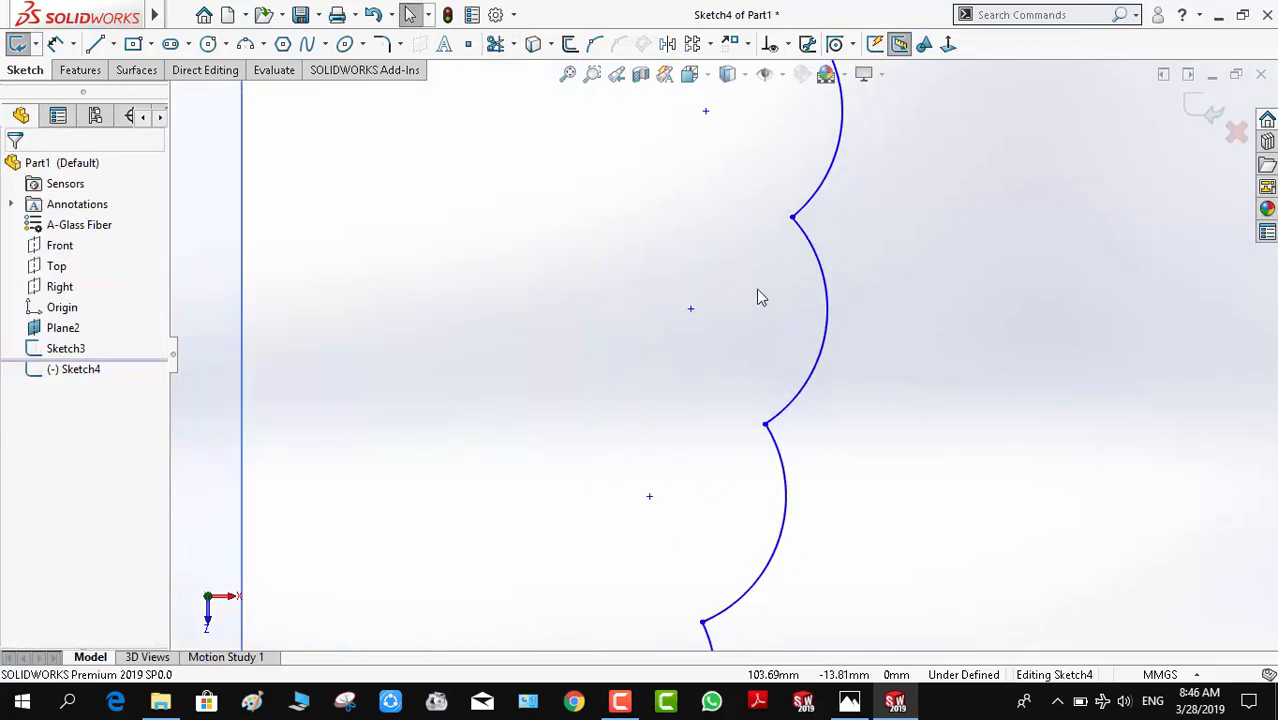
{"action": "scroll", "coordinate": [762, 294], "scroll_direction": "up", "scroll_amount": 8}
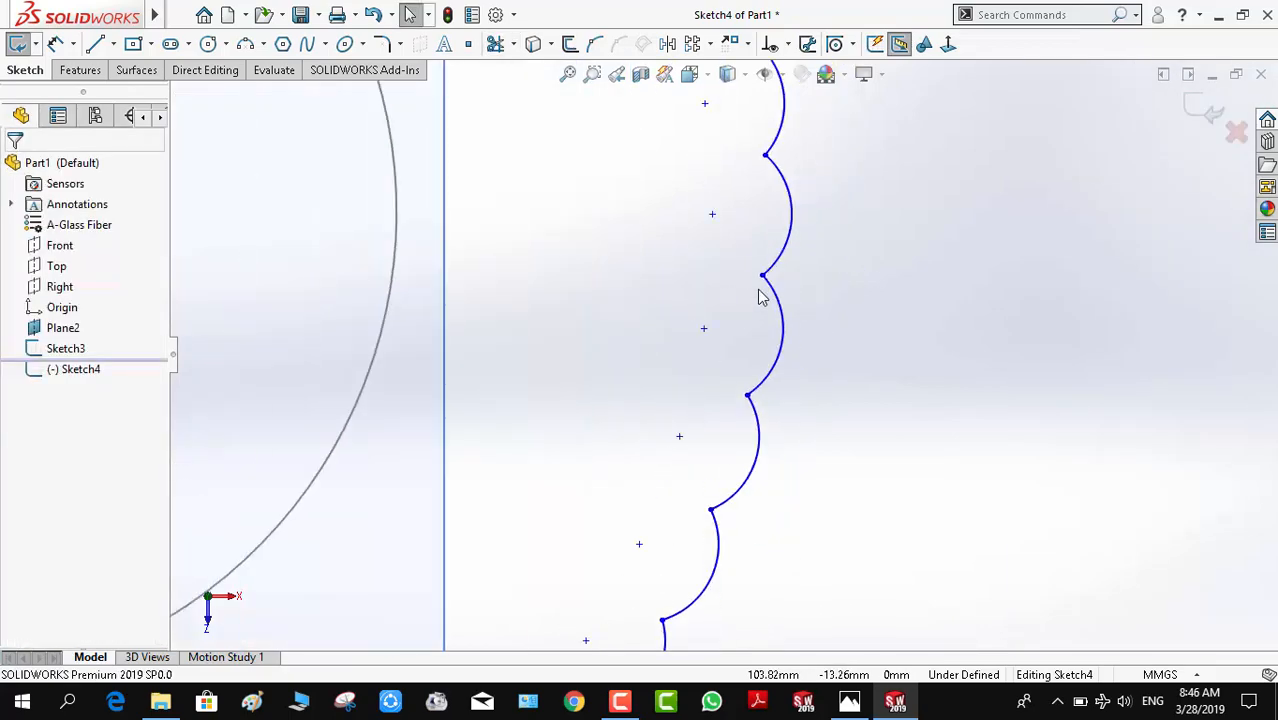
{"action": "left_click", "coordinate": [92, 74]}
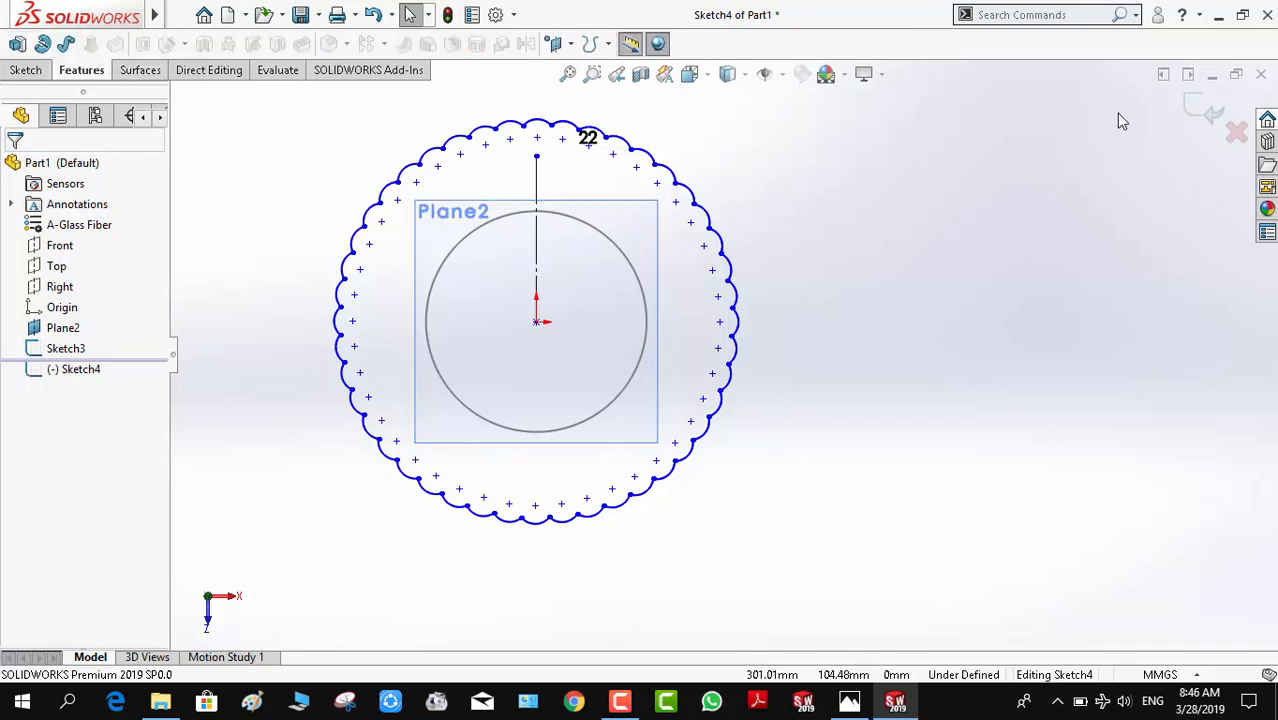
{"action": "left_click", "coordinate": [1207, 110]}
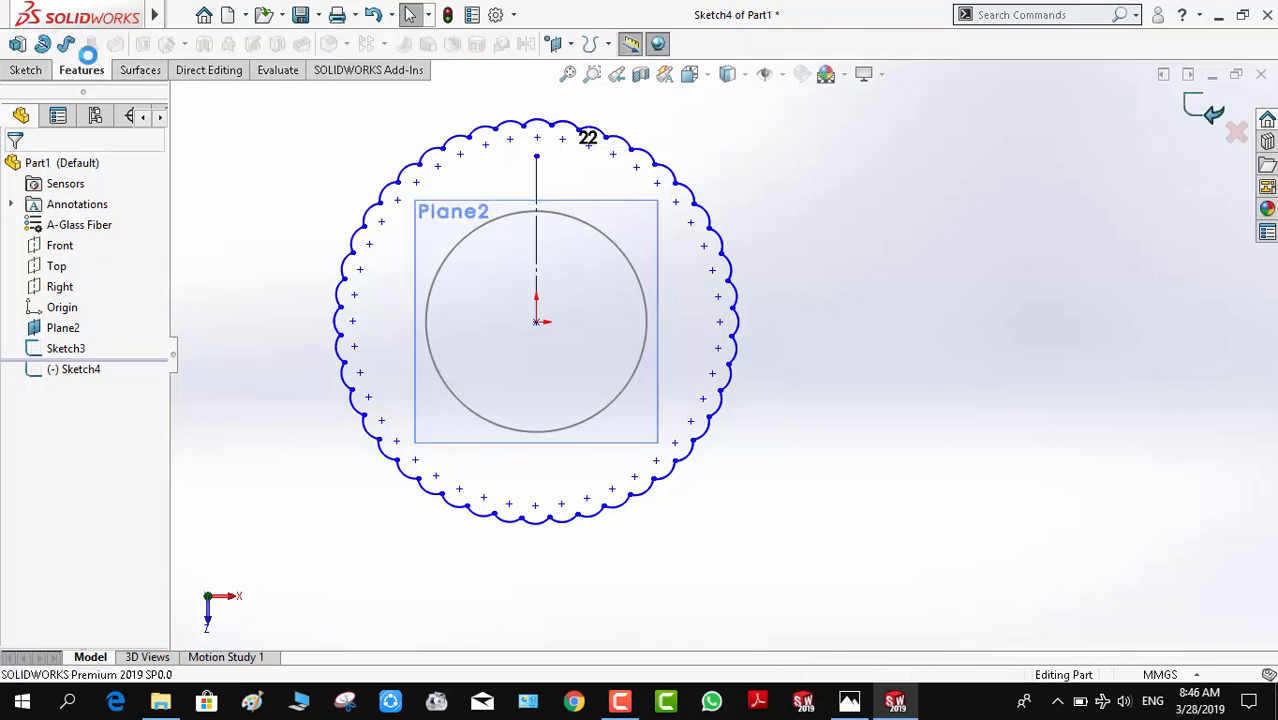
Start a Loft with the scalloped rim sketch and the base circle sketch as its two profiles
{"action": "left_click", "coordinate": [89, 46]}
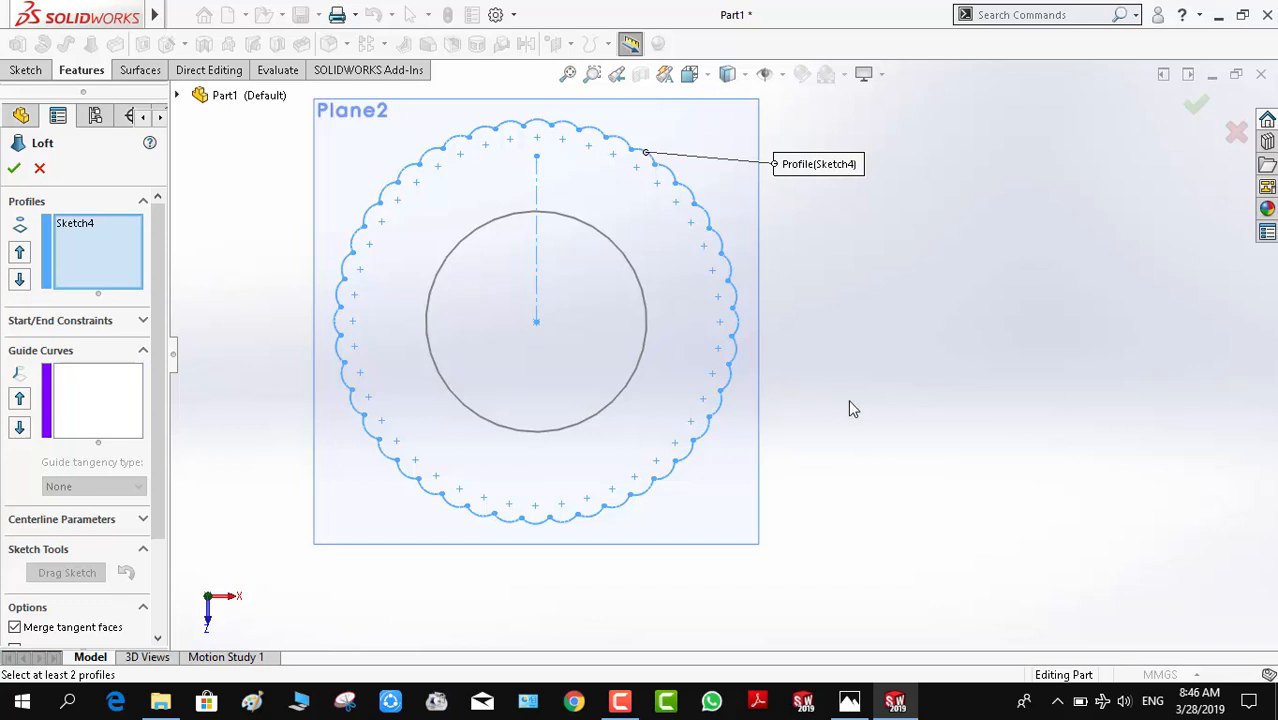
{"action": "mouse_move", "coordinate": [849, 403]}
{"action": "middle_mouse_down"}
{"action": "mouse_move", "coordinate": [847, 214]}
{"action": "mouse_move", "coordinate": [781, 220]}
{"action": "mouse_move", "coordinate": [766, 241]}
{"action": "mouse_move", "coordinate": [775, 262]}
{"action": "middle_mouse_up"}
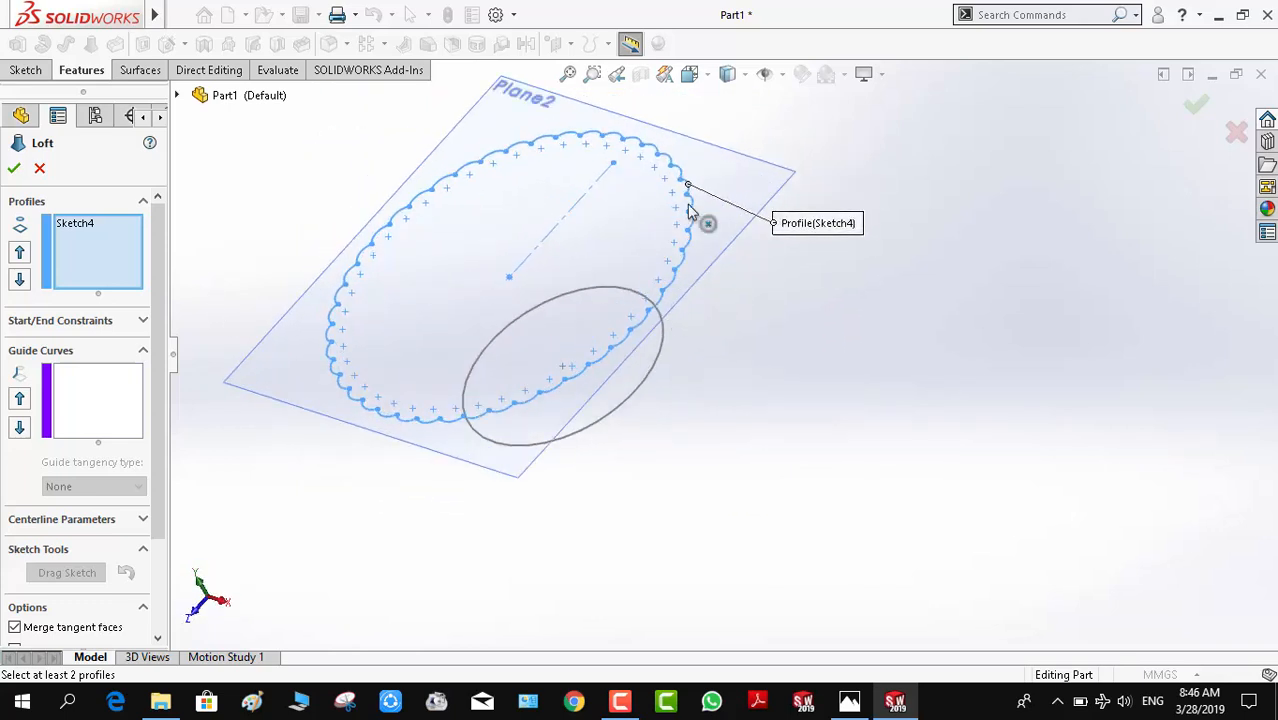
{"action": "left_click", "coordinate": [663, 335]}
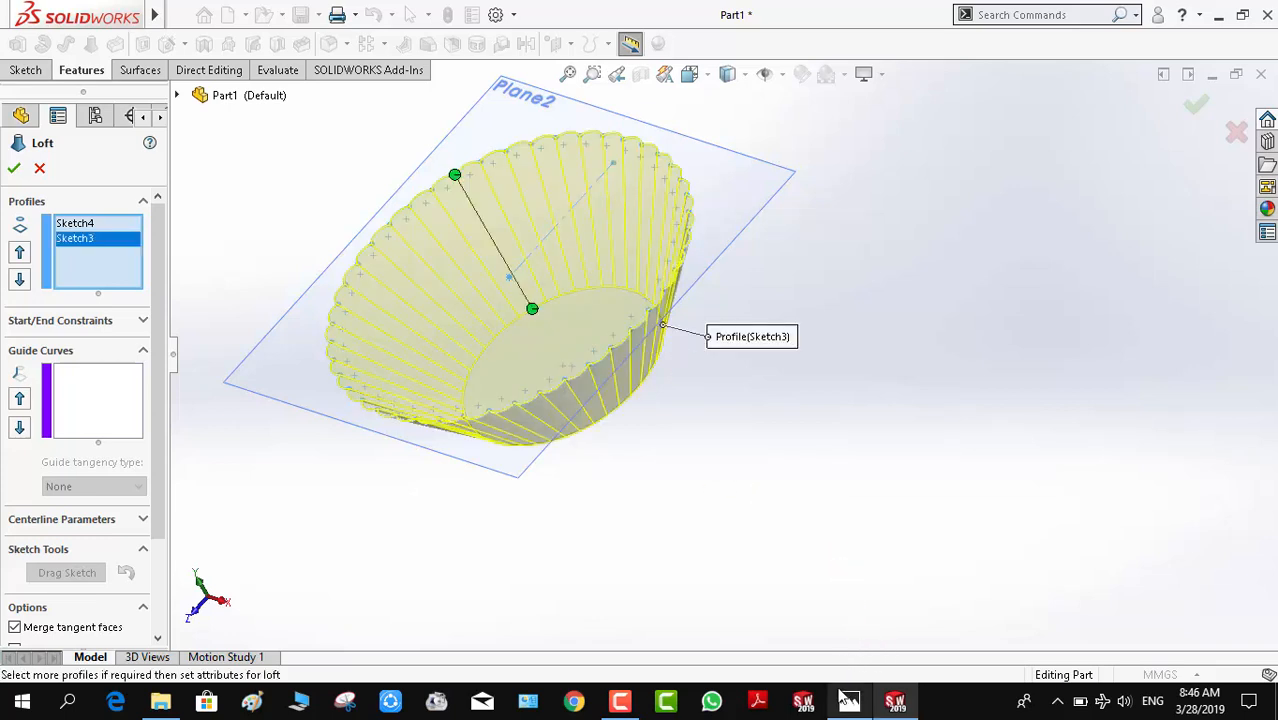
Check the fruit plate reference image in Photos, and set the loft's start and end constraints to Normal To Profile
{"action": "left_click", "coordinate": [849, 701]}
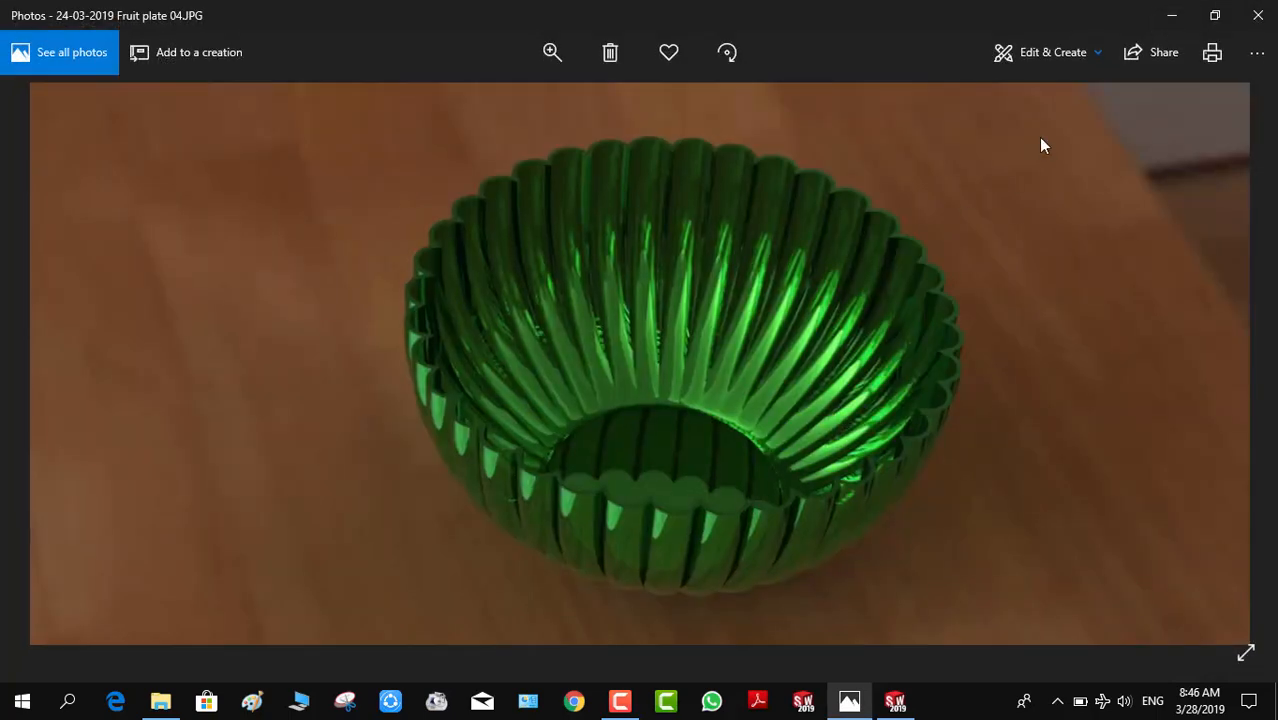
{"action": "left_click", "coordinate": [1172, 15]}
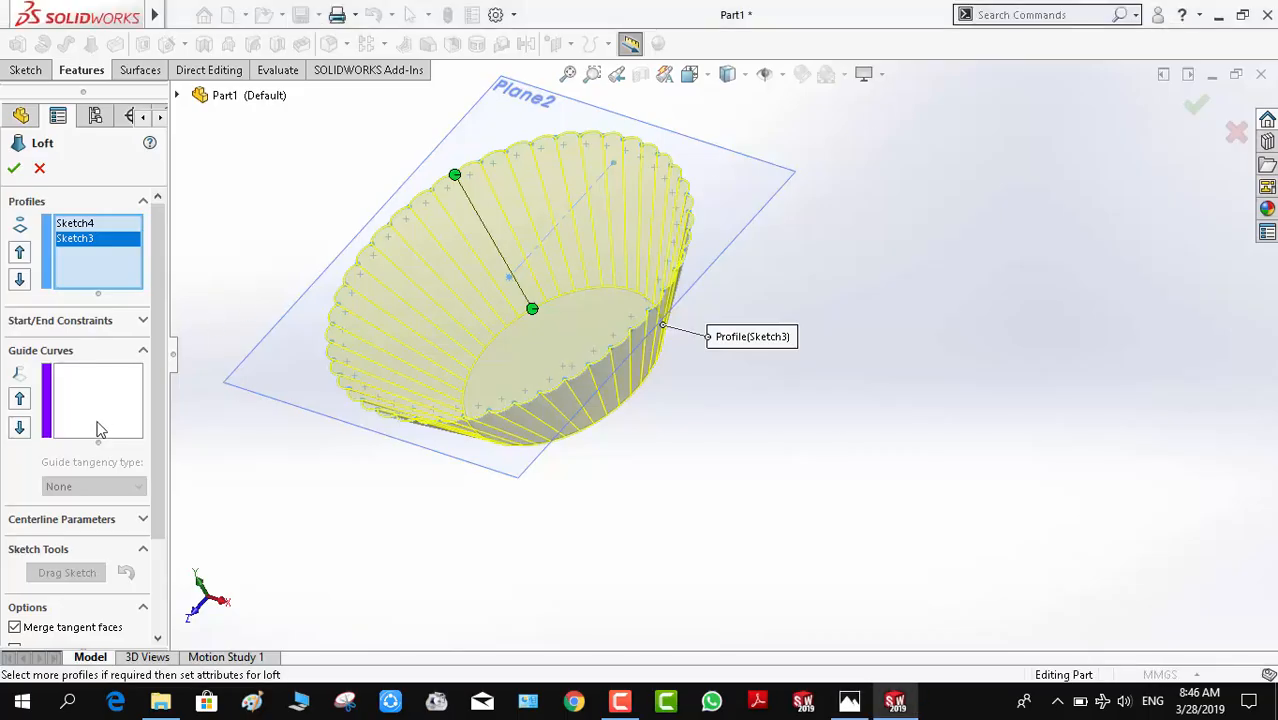
{"action": "left_click", "coordinate": [98, 324]}
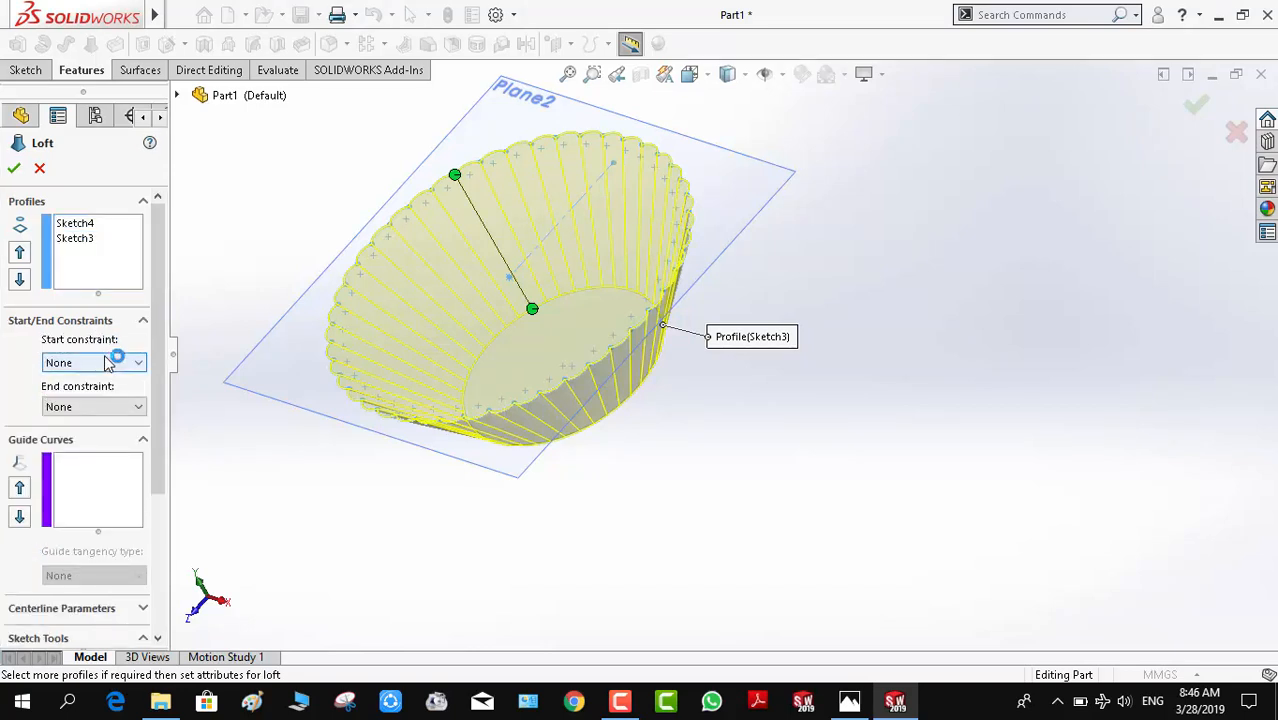
{"action": "left_click", "coordinate": [112, 364]}
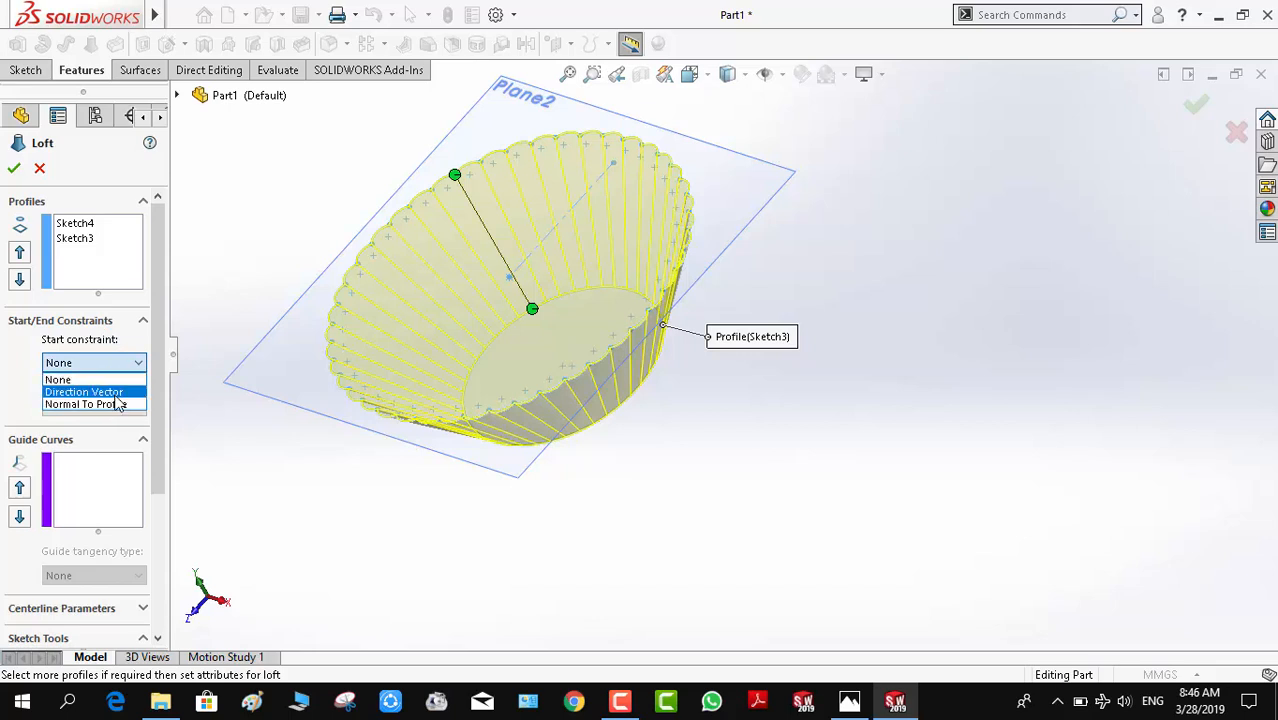
{"action": "left_click", "coordinate": [118, 404]}
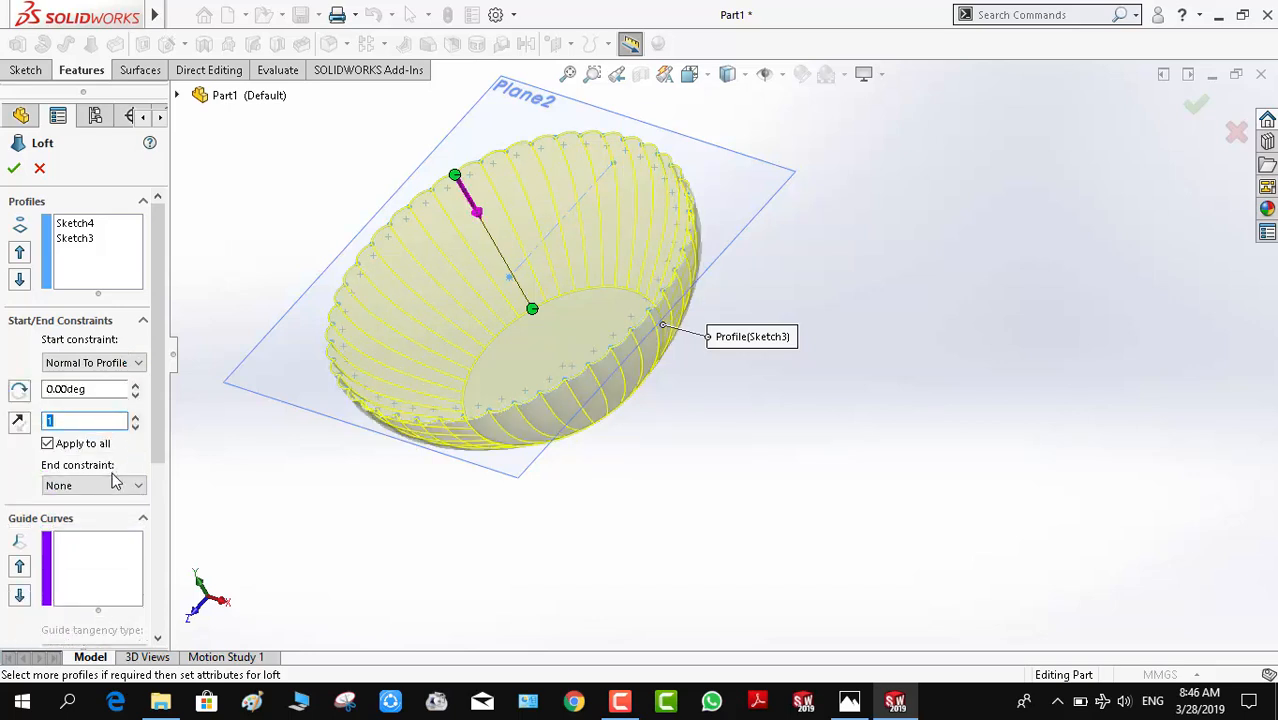
{"action": "left_click", "coordinate": [120, 486]}
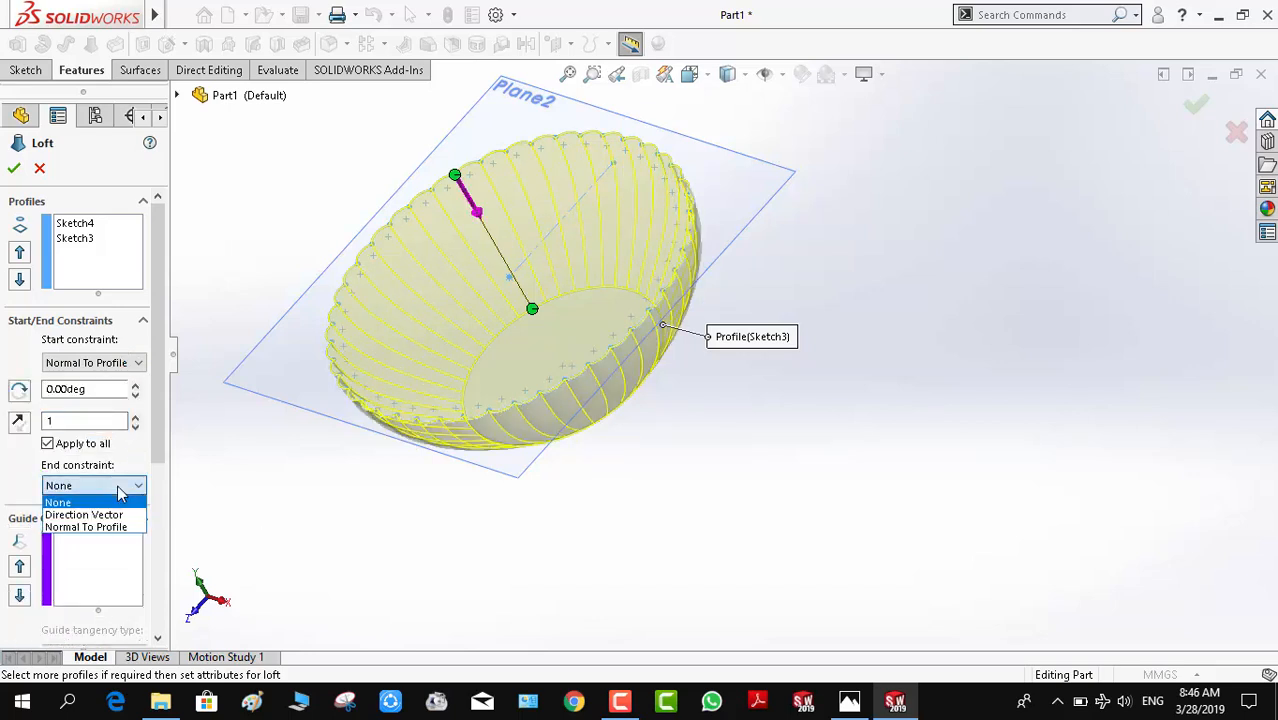
{"action": "left_click", "coordinate": [105, 526]}
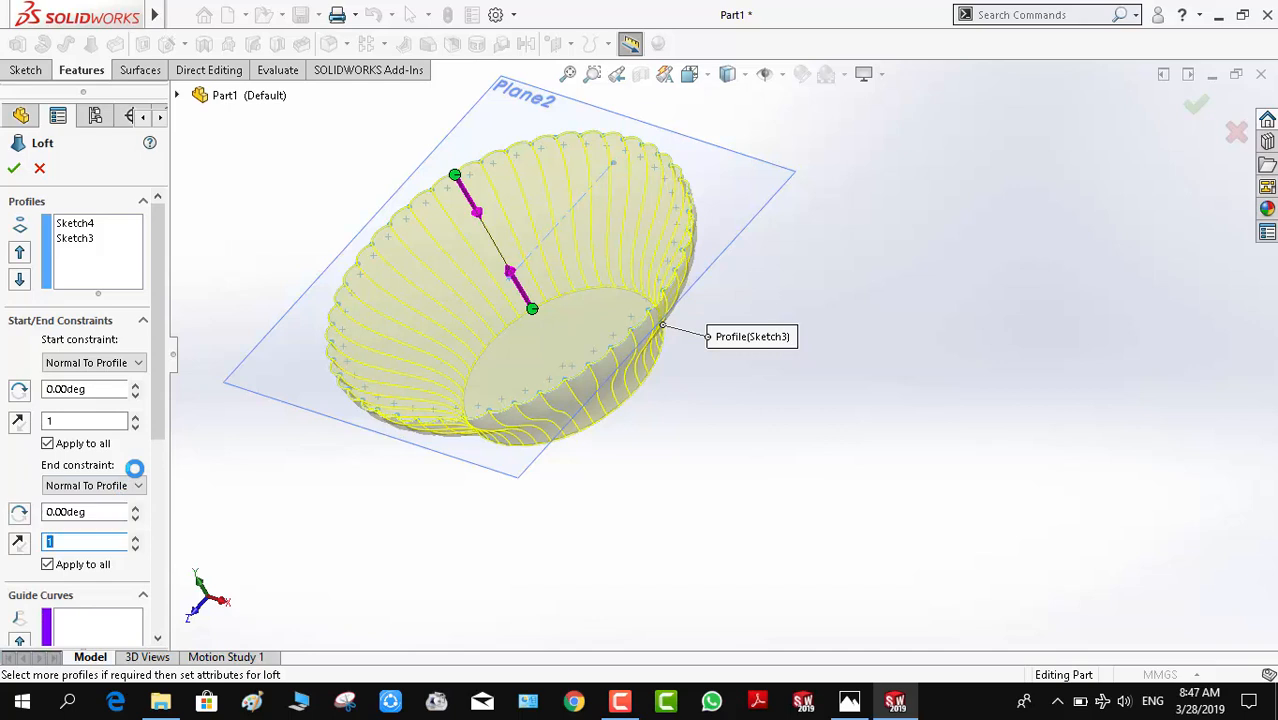
Set the end constraint's tangent length to 0.1 and accept the loft
{"action": "left_click", "coordinate": [135, 547]}
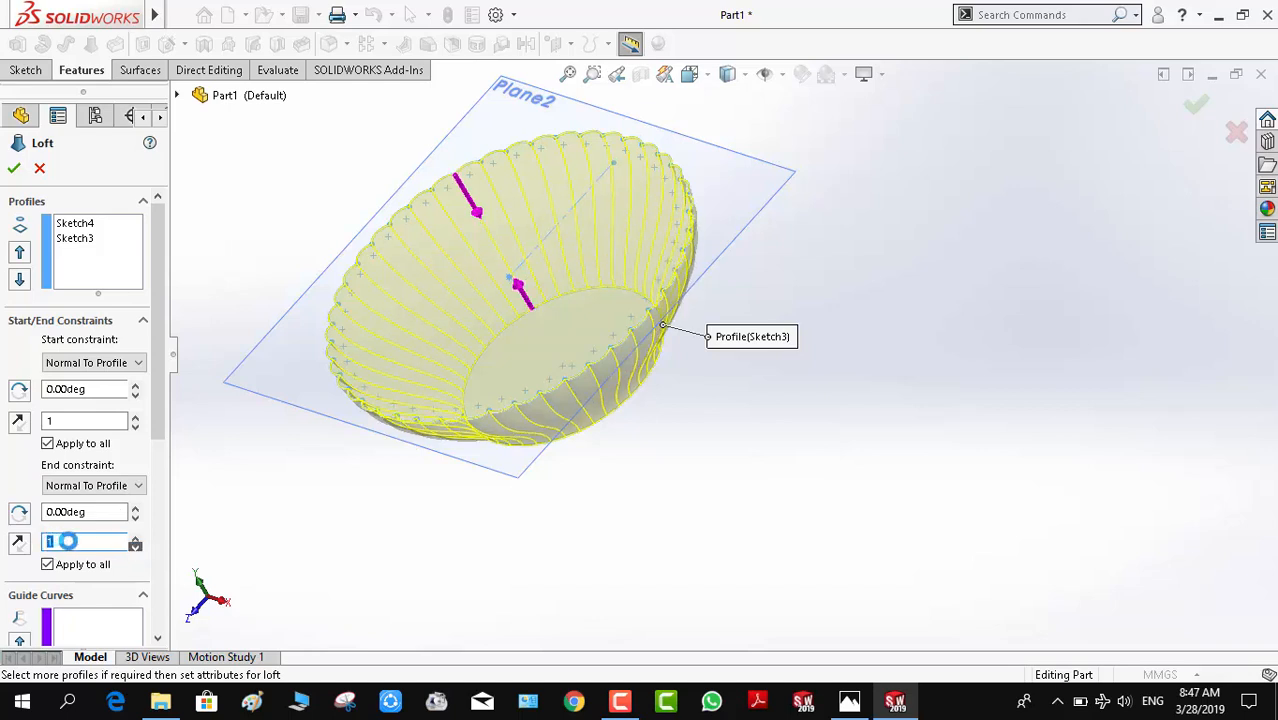
{"action": "type", "text": "0.4"}
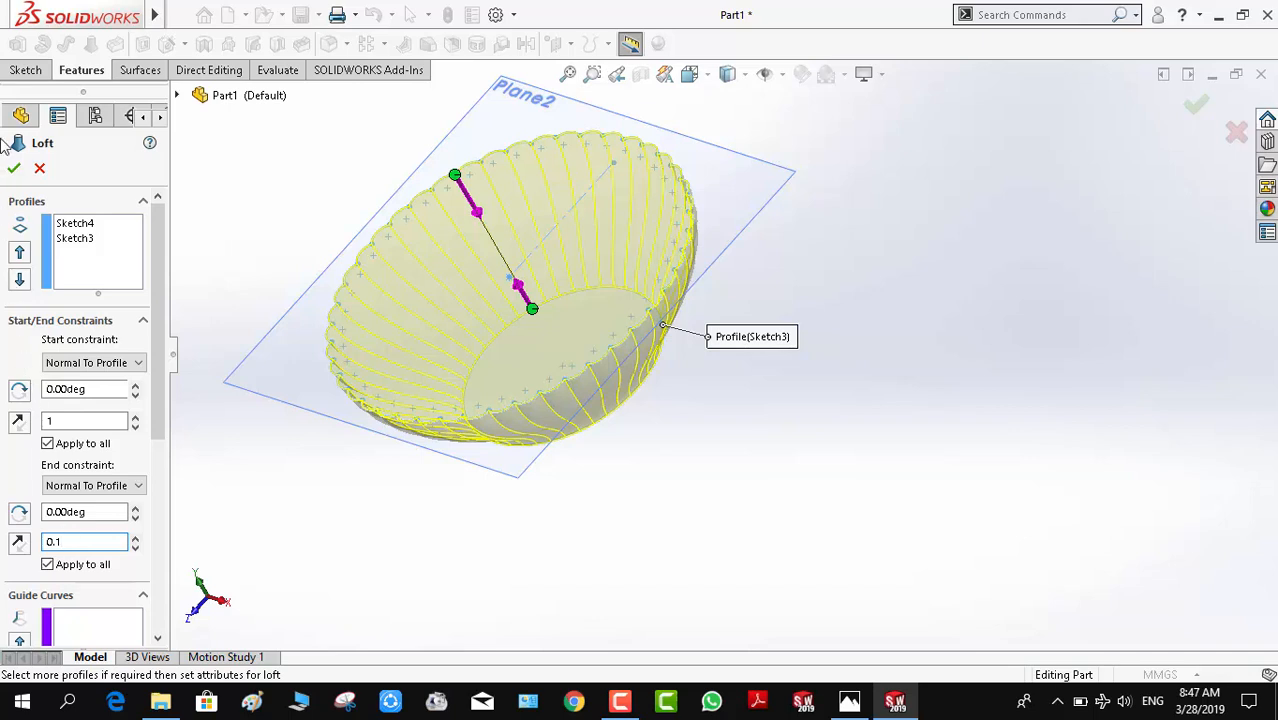
{"action": "left_click", "coordinate": [13, 170]}
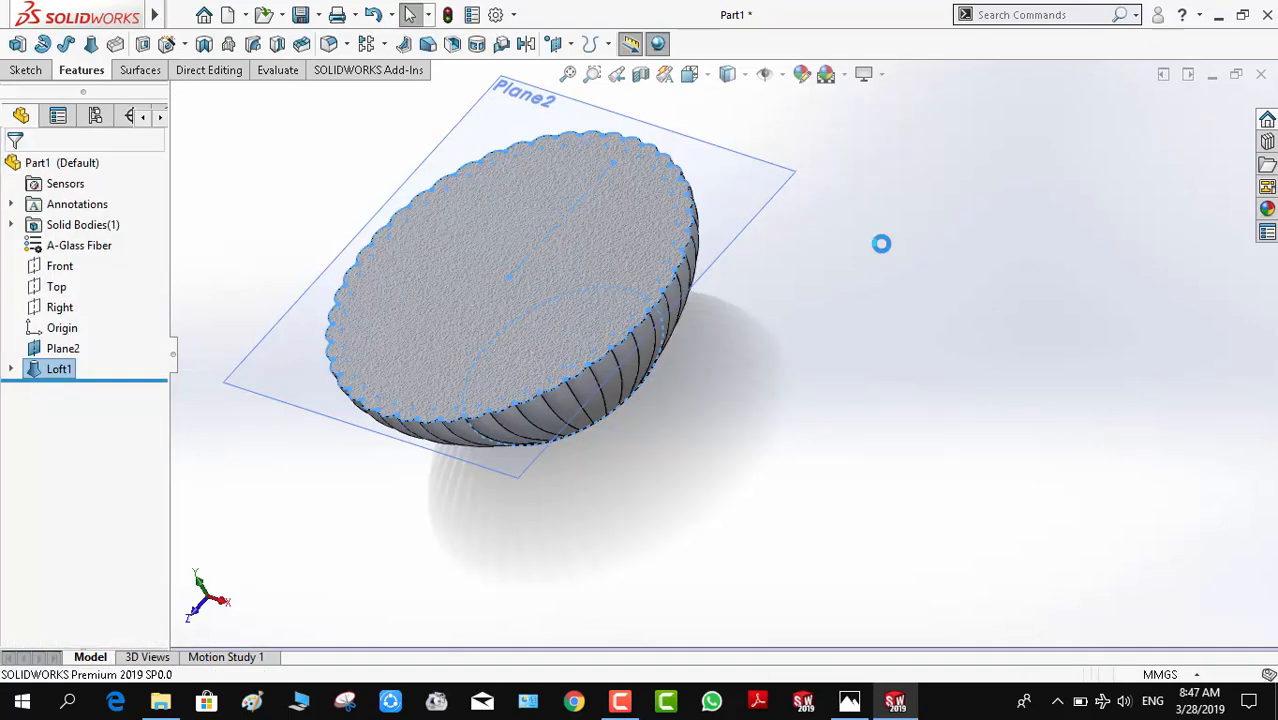
Hide Plane2 and choose the bowl's scalloped top face as the face to remove in a Shell
{"action": "left_click", "coordinate": [770, 208]}
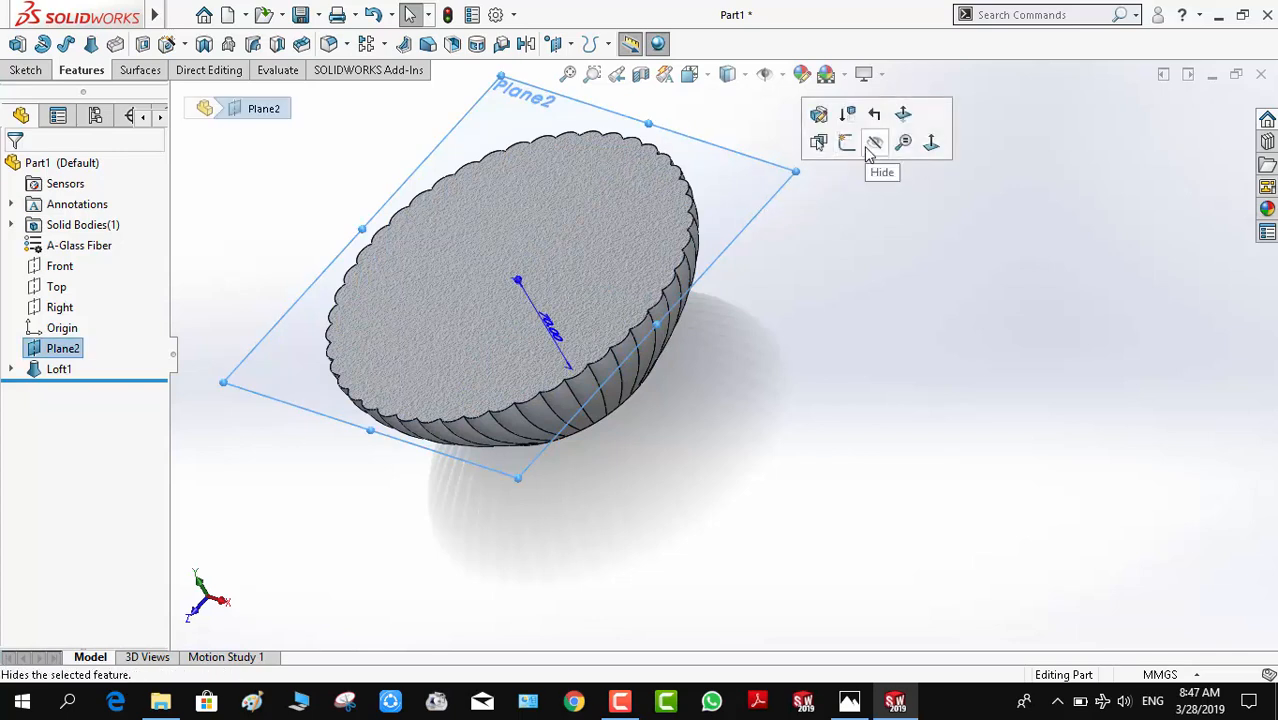
{"action": "left_click", "coordinate": [872, 145]}
{"action": "left_click", "coordinate": [541, 243]}
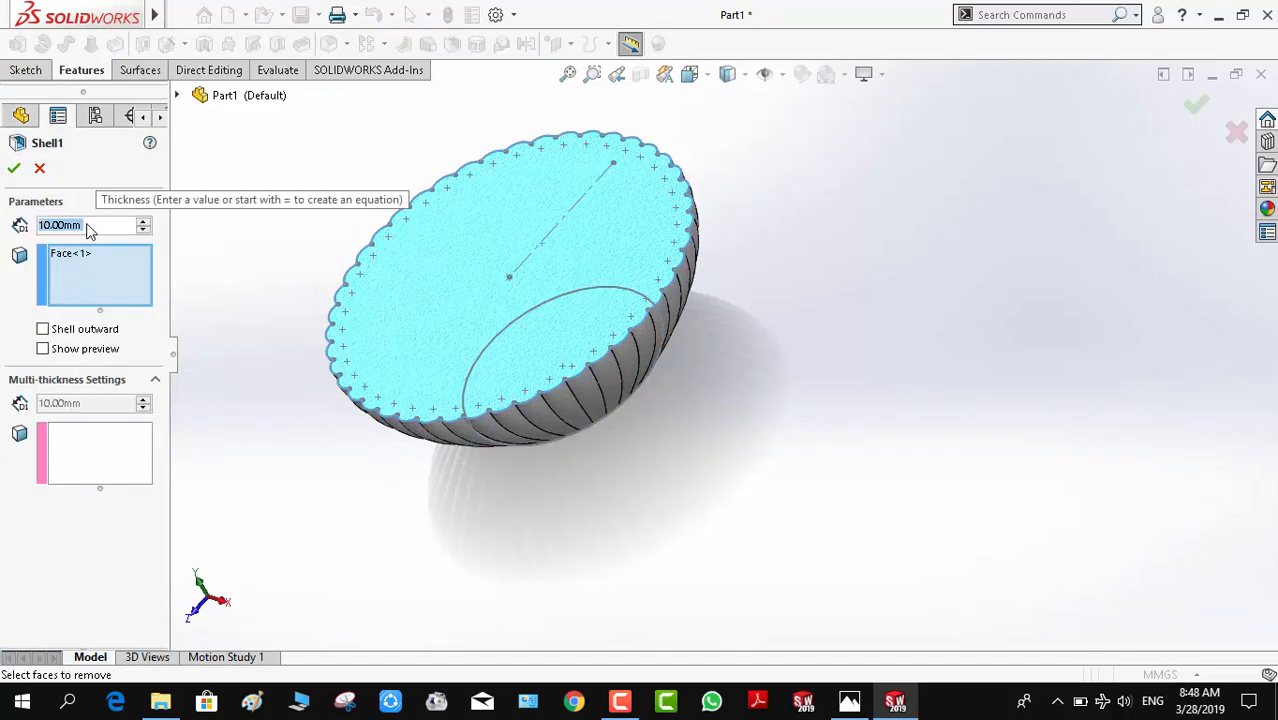
Set the shell thickness to 0.5 mm and accept the shell without any multi-thickness faces
{"action": "type", "text": "0."}
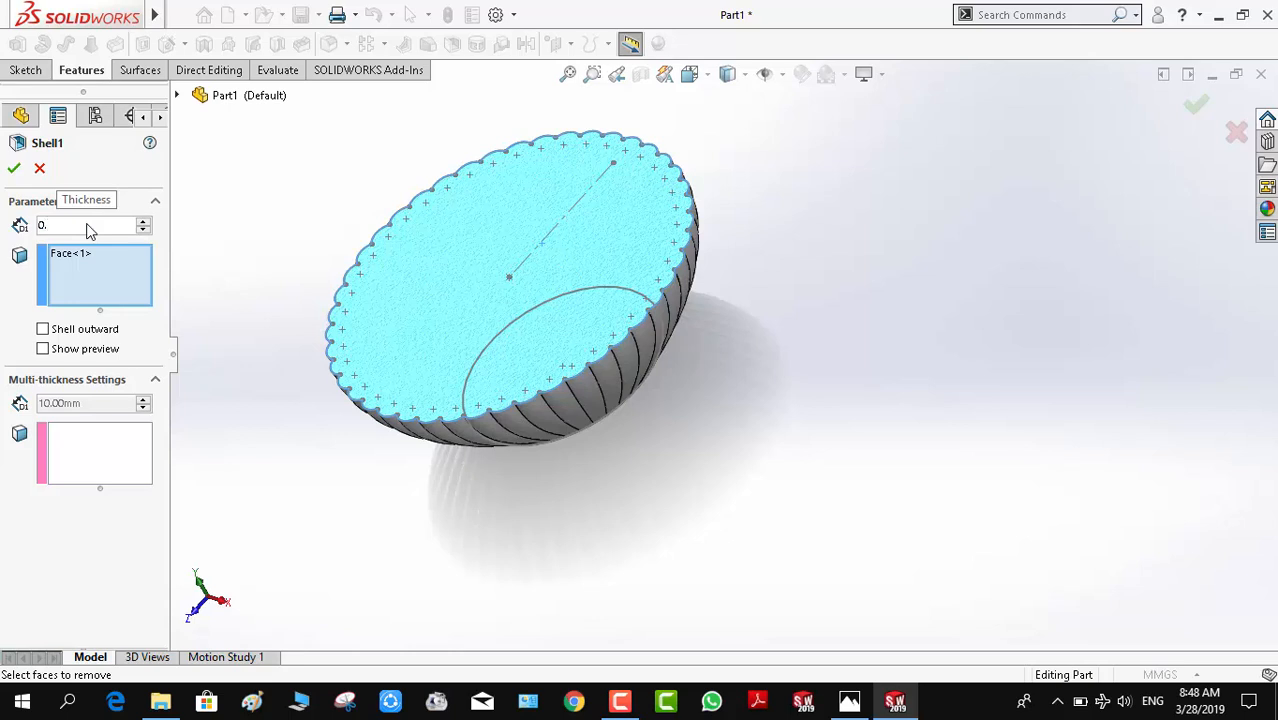
{"action": "type", "text": "5"}
{"action": "key", "text": "Return"}
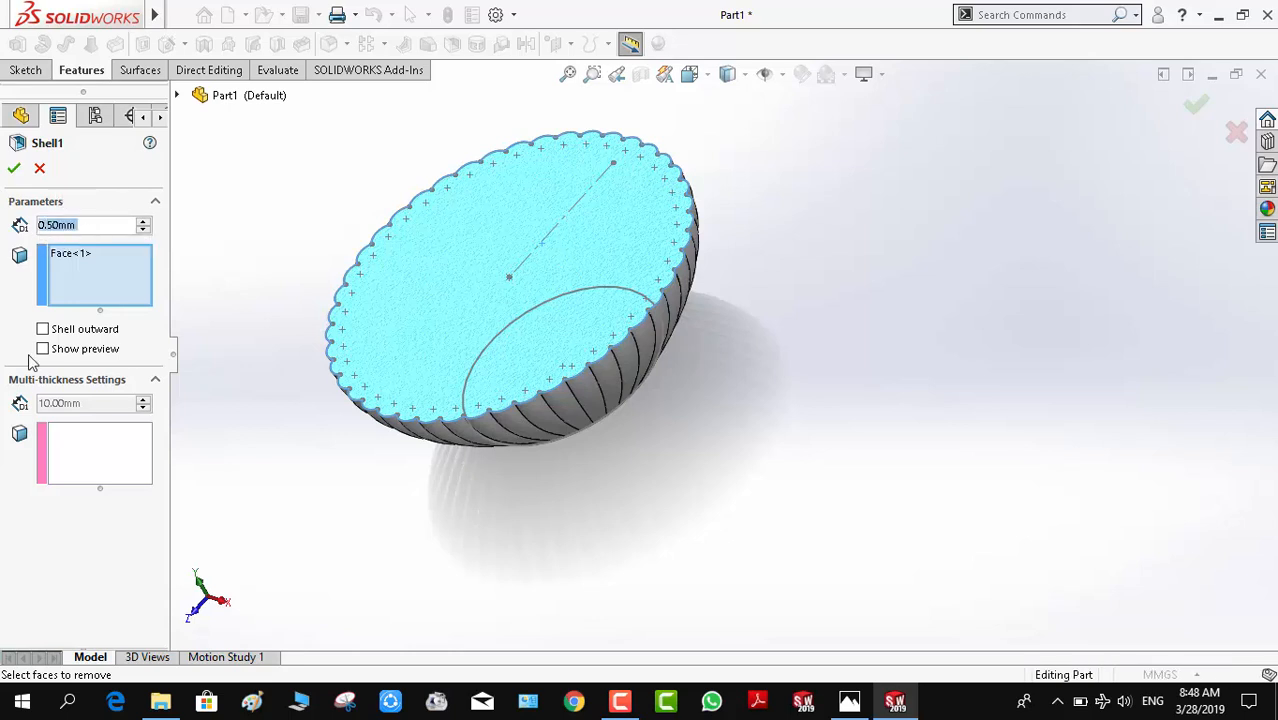
{"action": "left_click", "coordinate": [123, 463]}
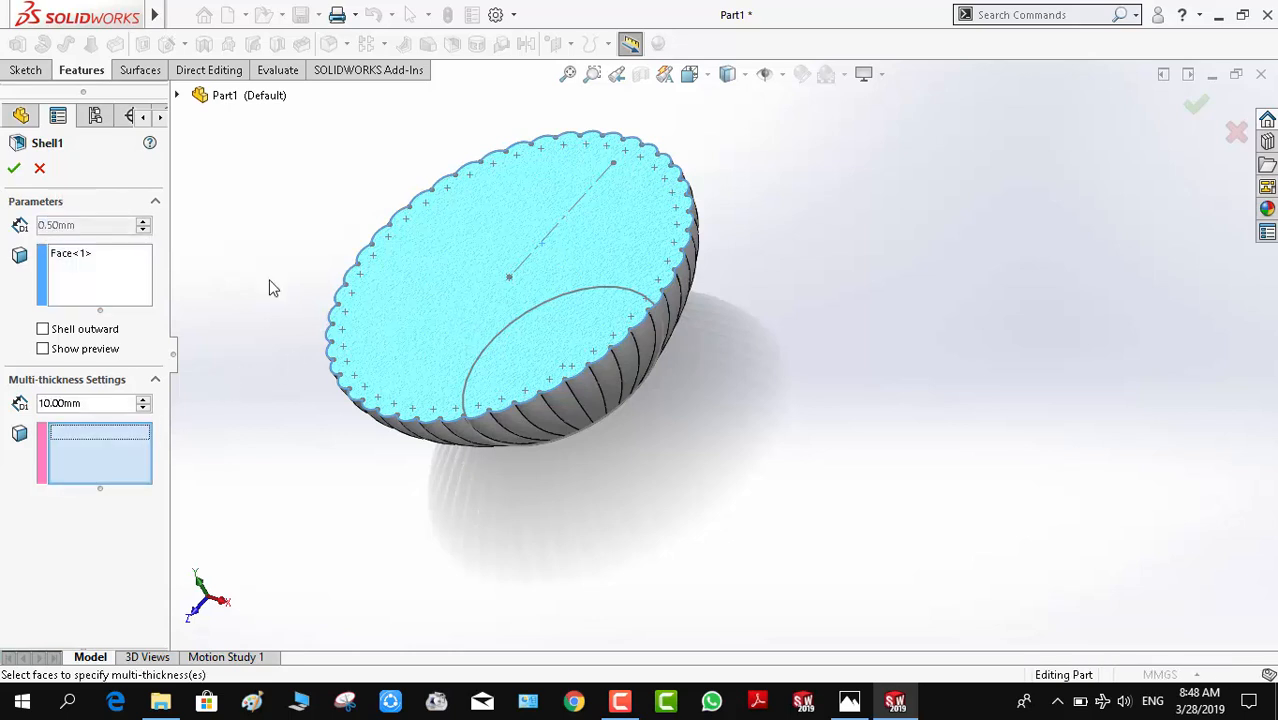
{"action": "left_click", "coordinate": [14, 168]}
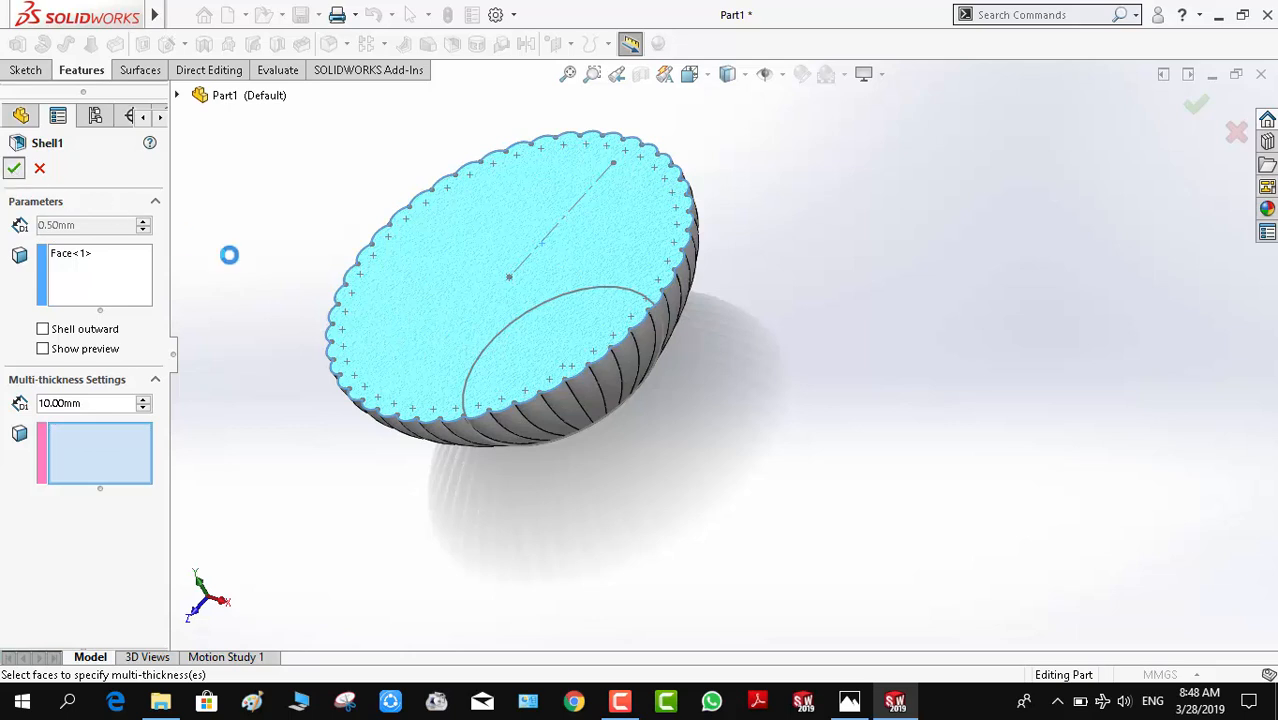
{"action": "left_click", "coordinate": [687, 372]}
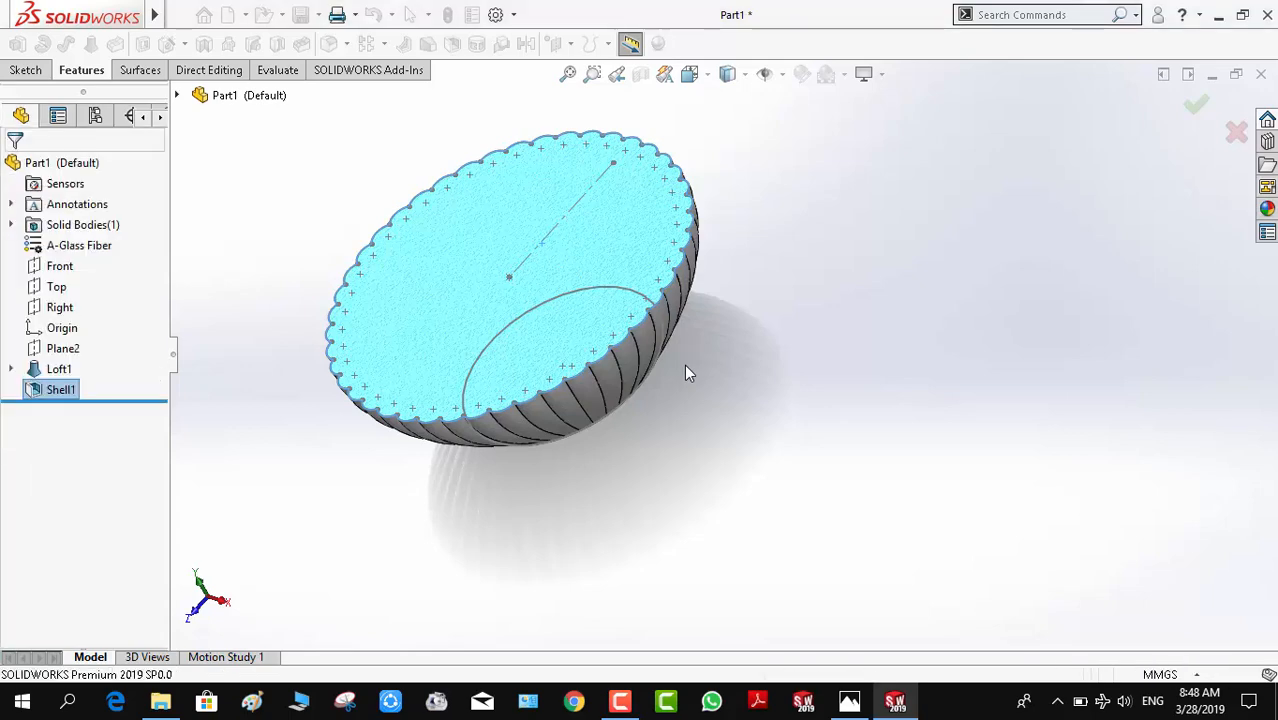
{"action": "middle_click_drag", "start_coordinate": [474, 266], "coordinate": [619, 336]}
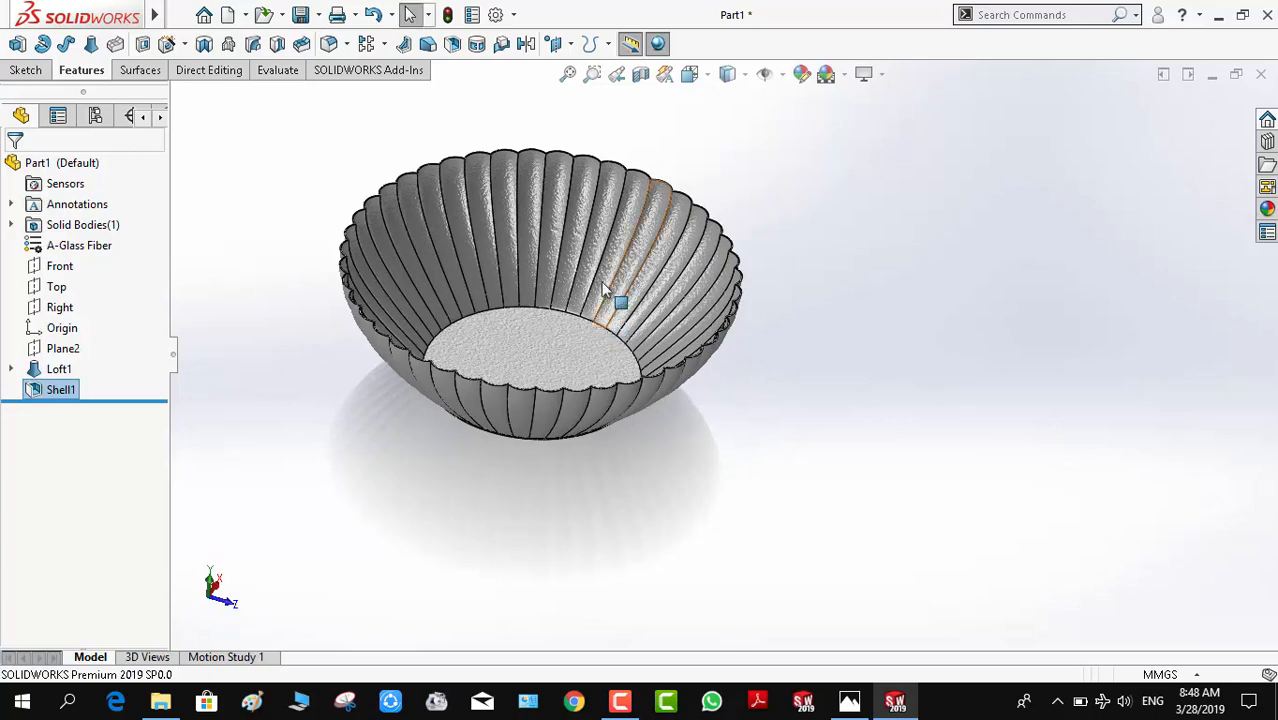
{"action": "scroll", "coordinate": [638, 318], "scroll_direction": "down", "scroll_amount": 6}
{"action": "scroll", "coordinate": [705, 361], "scroll_direction": "up", "scroll_amount": 6}
{"action": "middle_click_drag", "start_coordinate": [705, 363], "coordinate": [768, 333]}
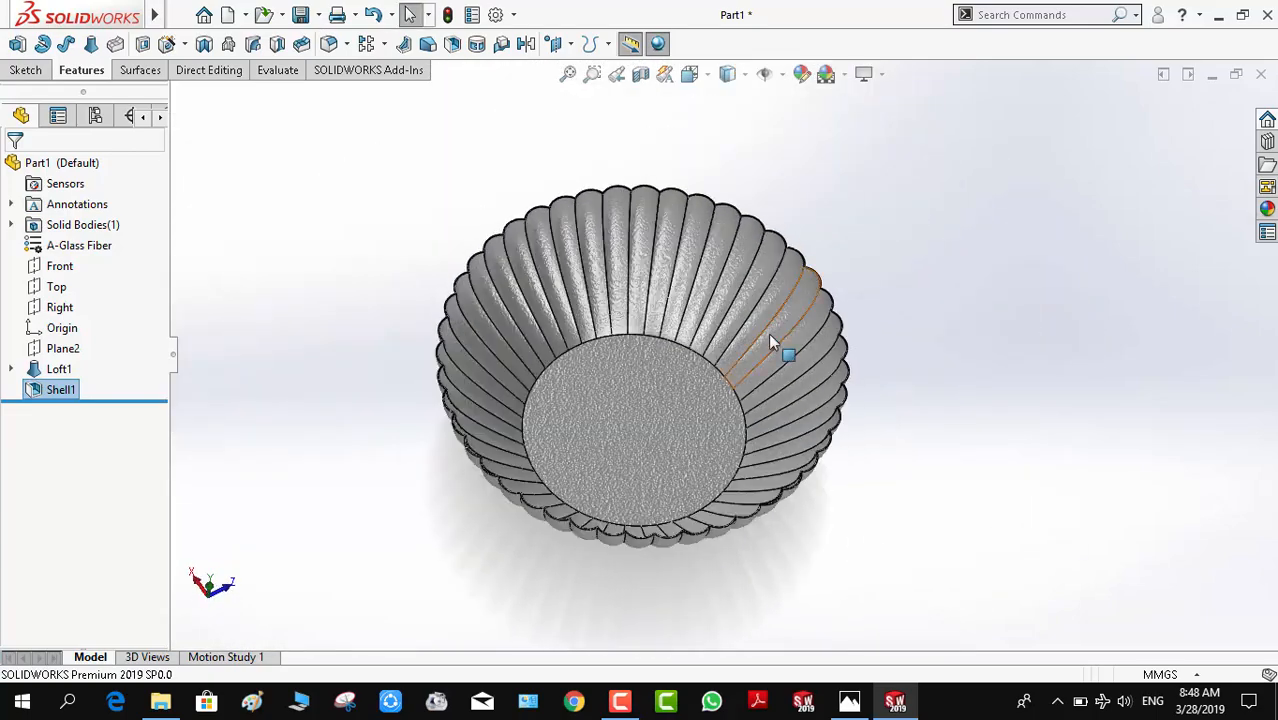
Apply the clear glass appearance to the entire part
{"action": "left_click", "coordinate": [1267, 207]}
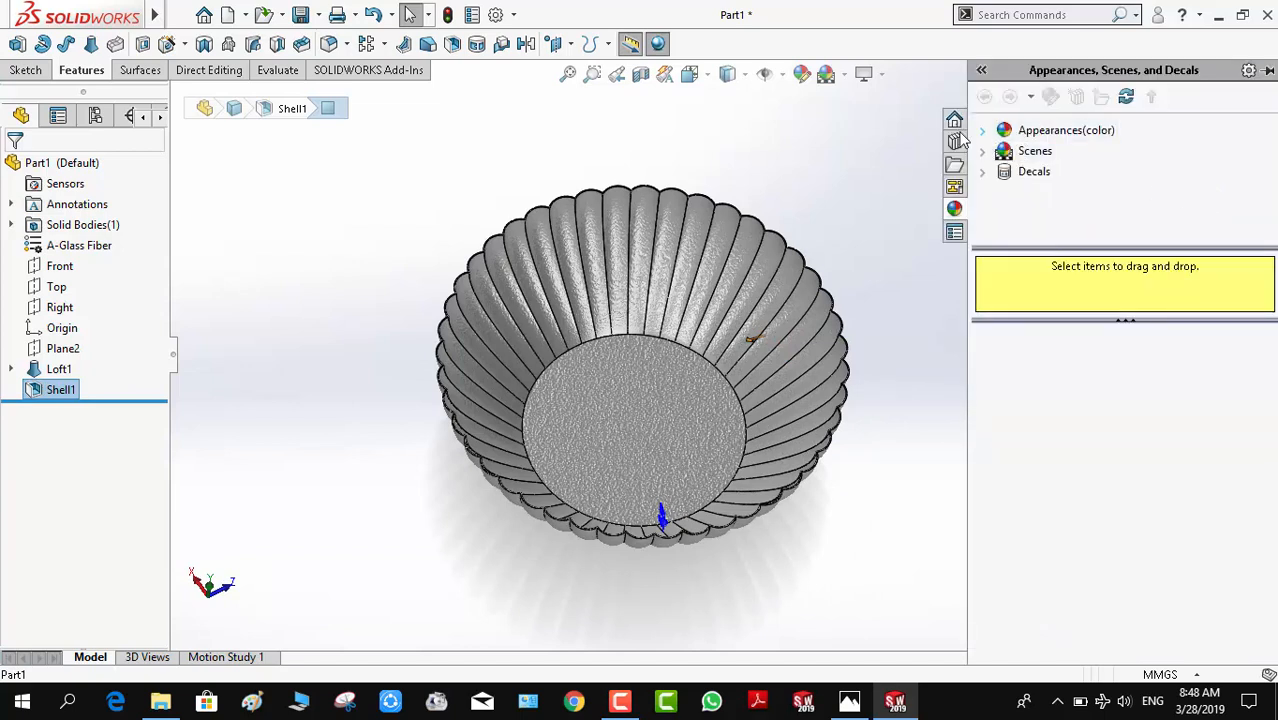
{"action": "left_click", "coordinate": [984, 131]}
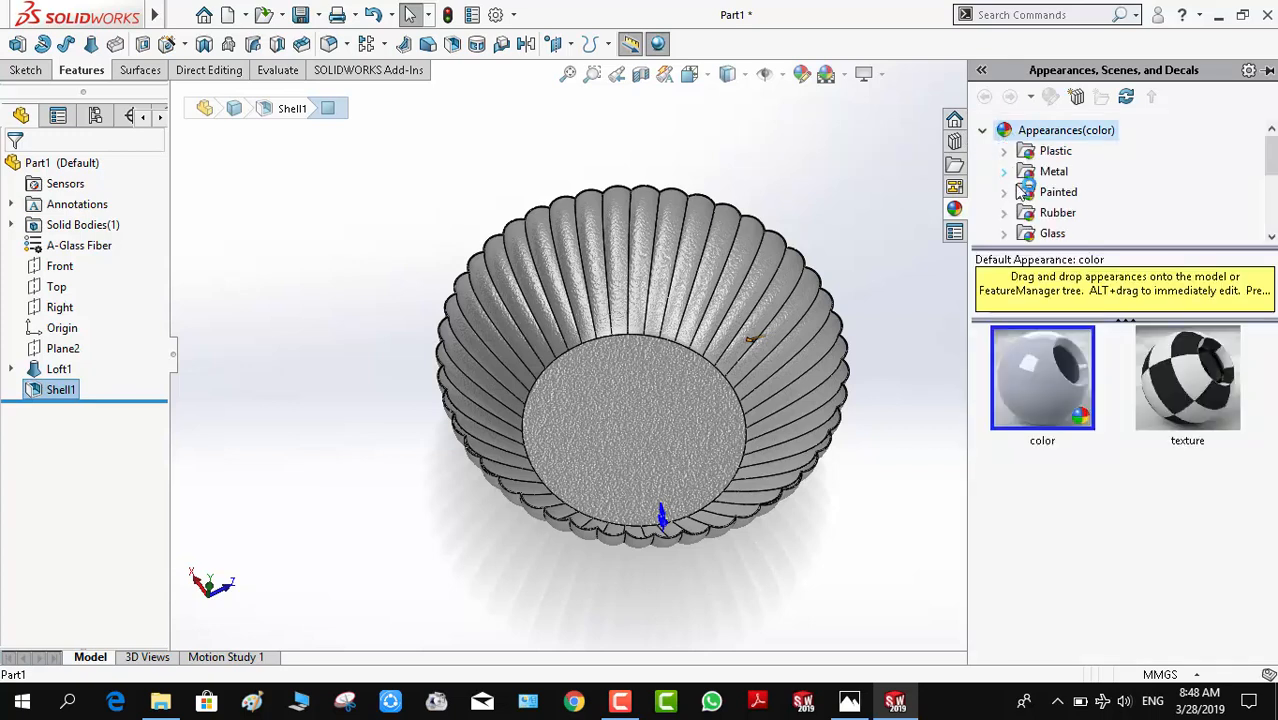
{"action": "left_click", "coordinate": [1030, 234]}
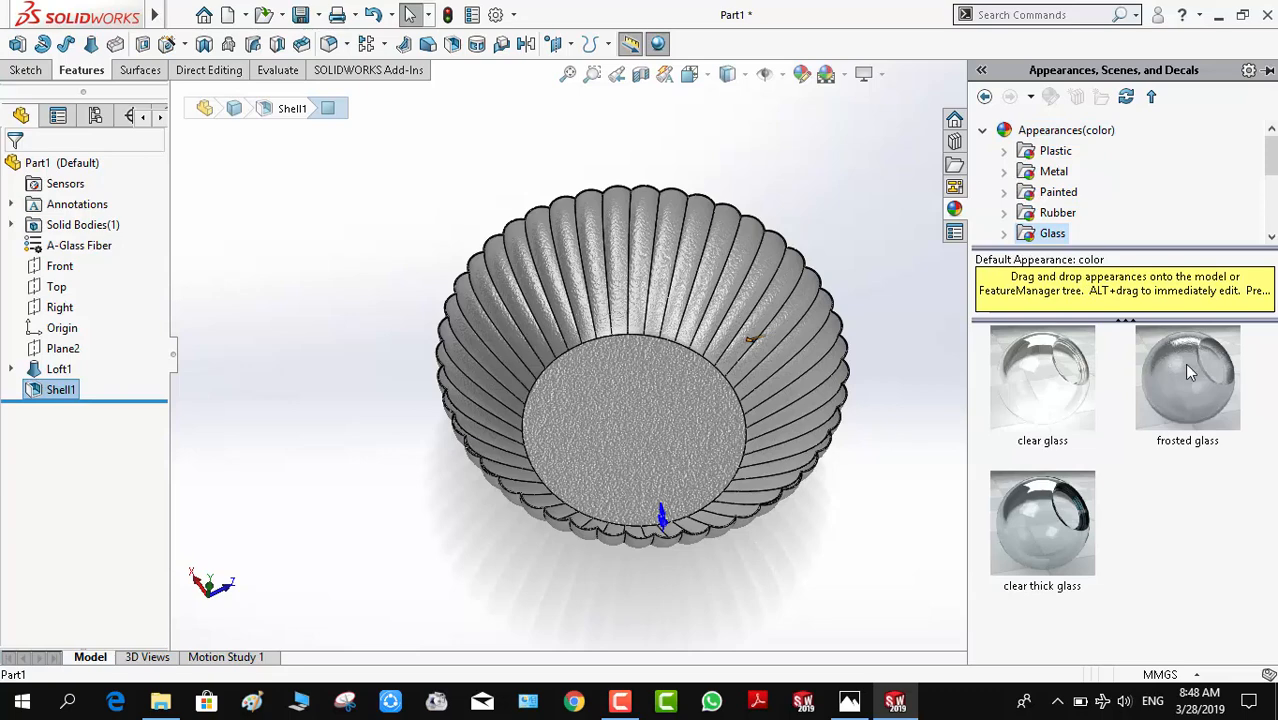
{"action": "left_click", "coordinate": [1050, 408]}
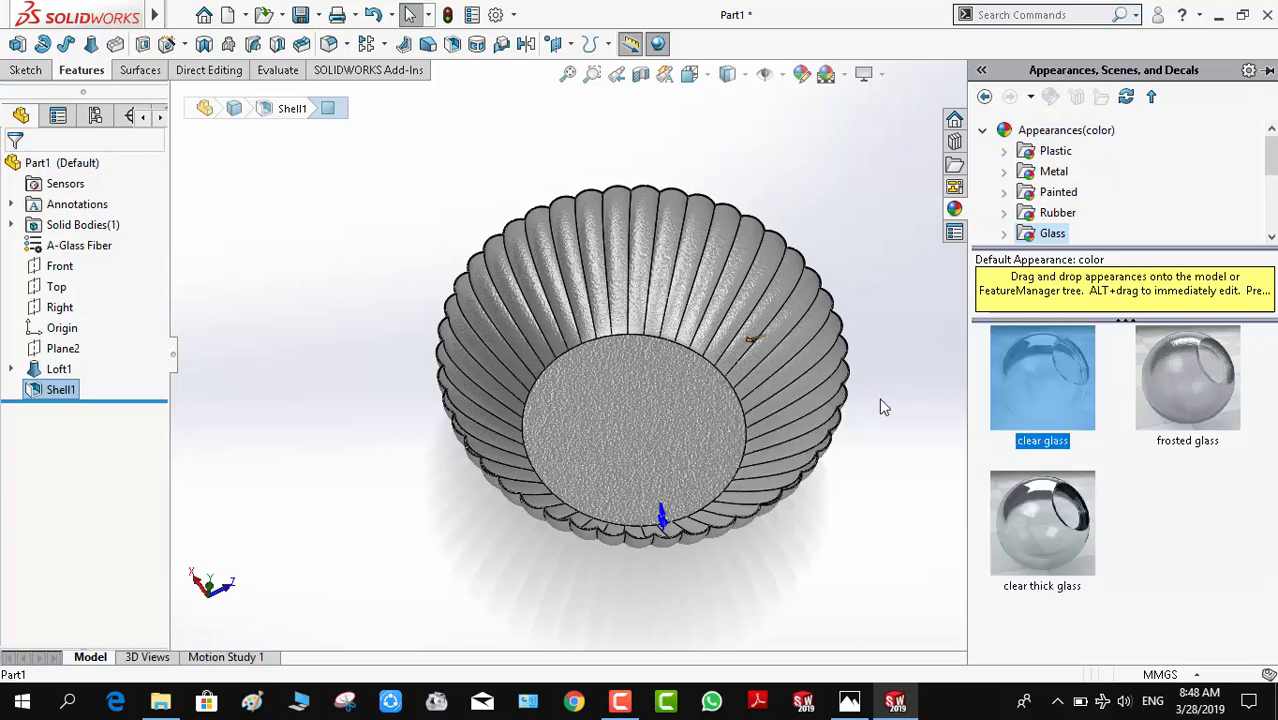
{"action": "left_click_drag", "start_coordinate": [883, 407], "coordinate": [643, 401]}
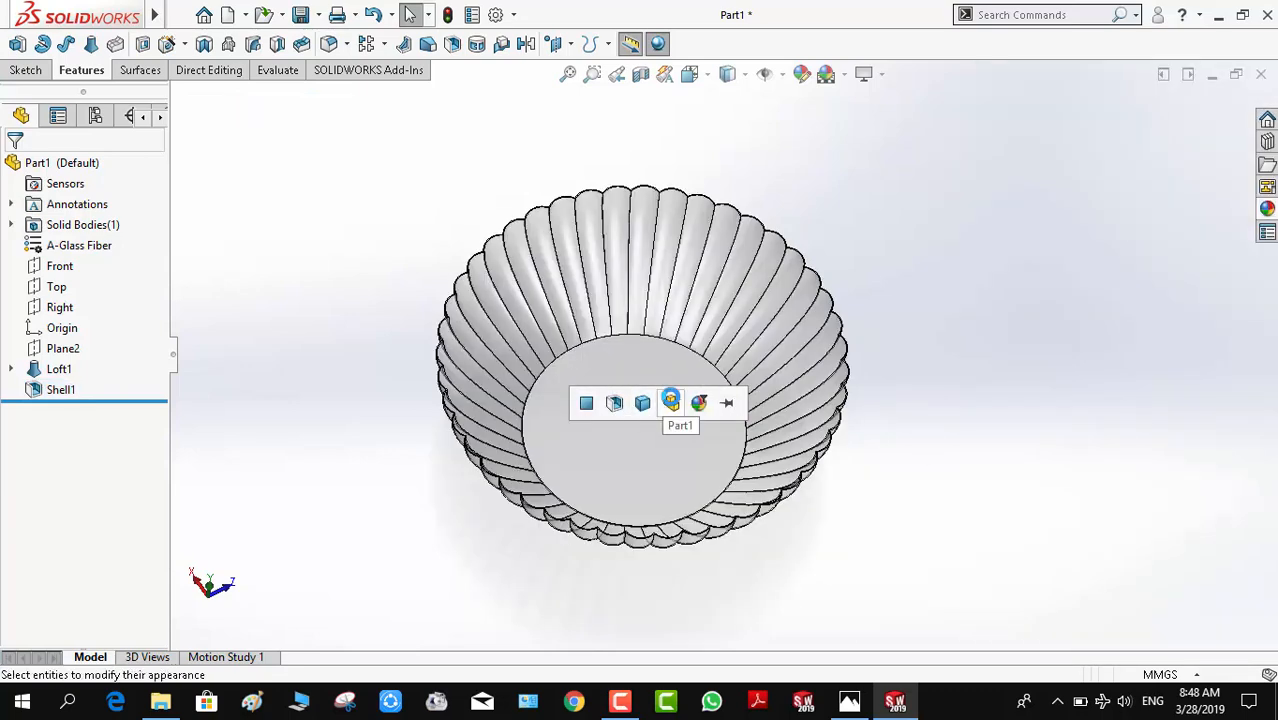
{"action": "left_click", "coordinate": [670, 402]}
{"action": "middle_click_drag", "start_coordinate": [877, 512], "coordinate": [879, 374]}
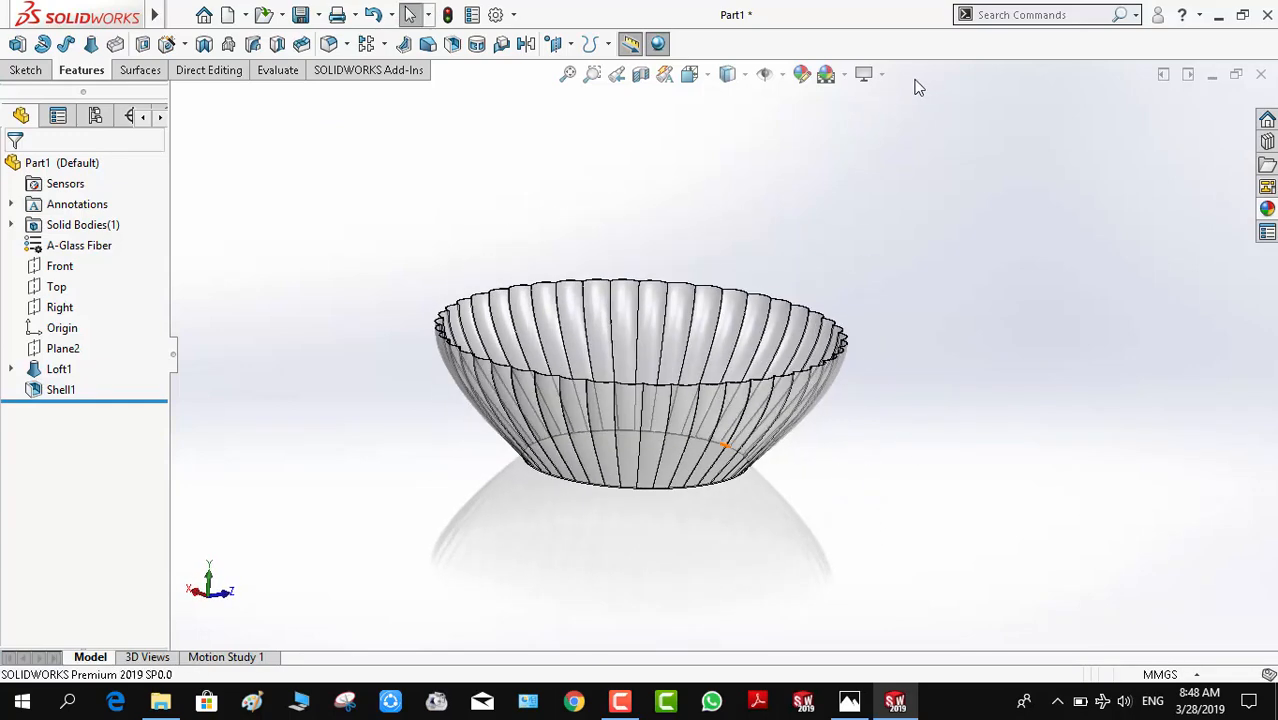
Apply the Kitchen Background presentation scene behind the bowl
{"action": "left_click", "coordinate": [1267, 207]}
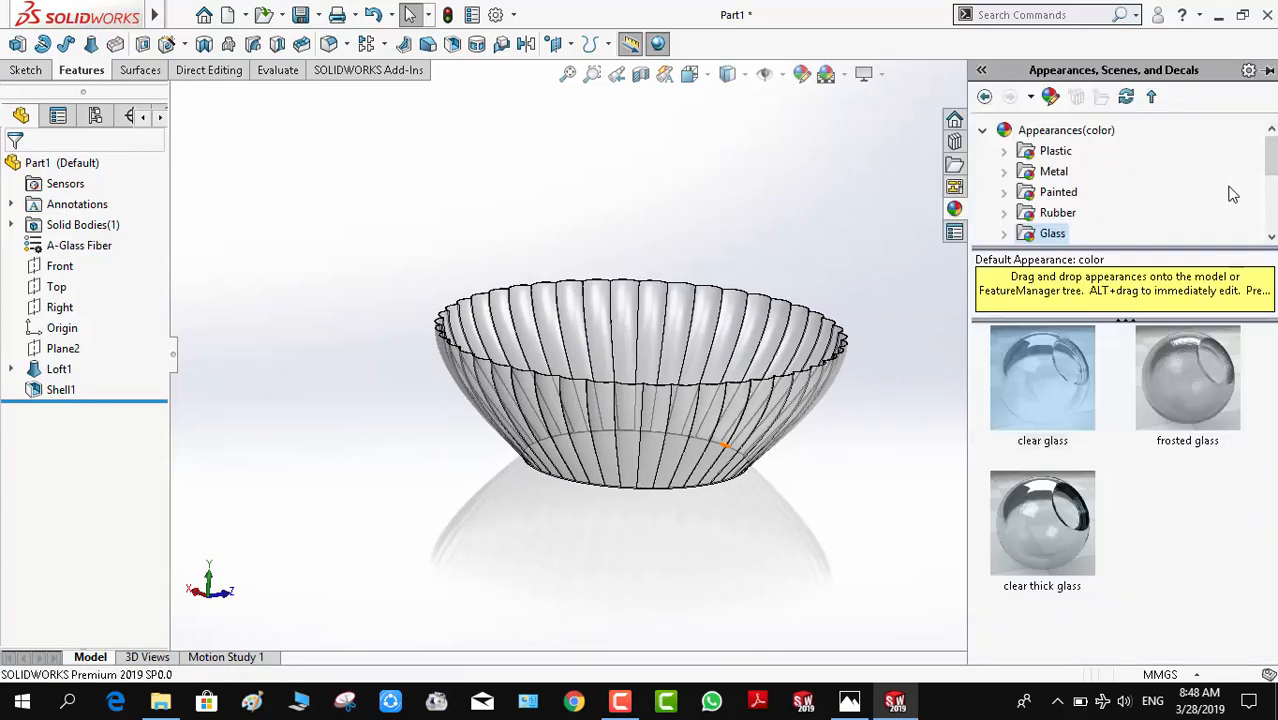
{"action": "left_click", "coordinate": [982, 130]}
{"action": "left_click", "coordinate": [983, 152]}
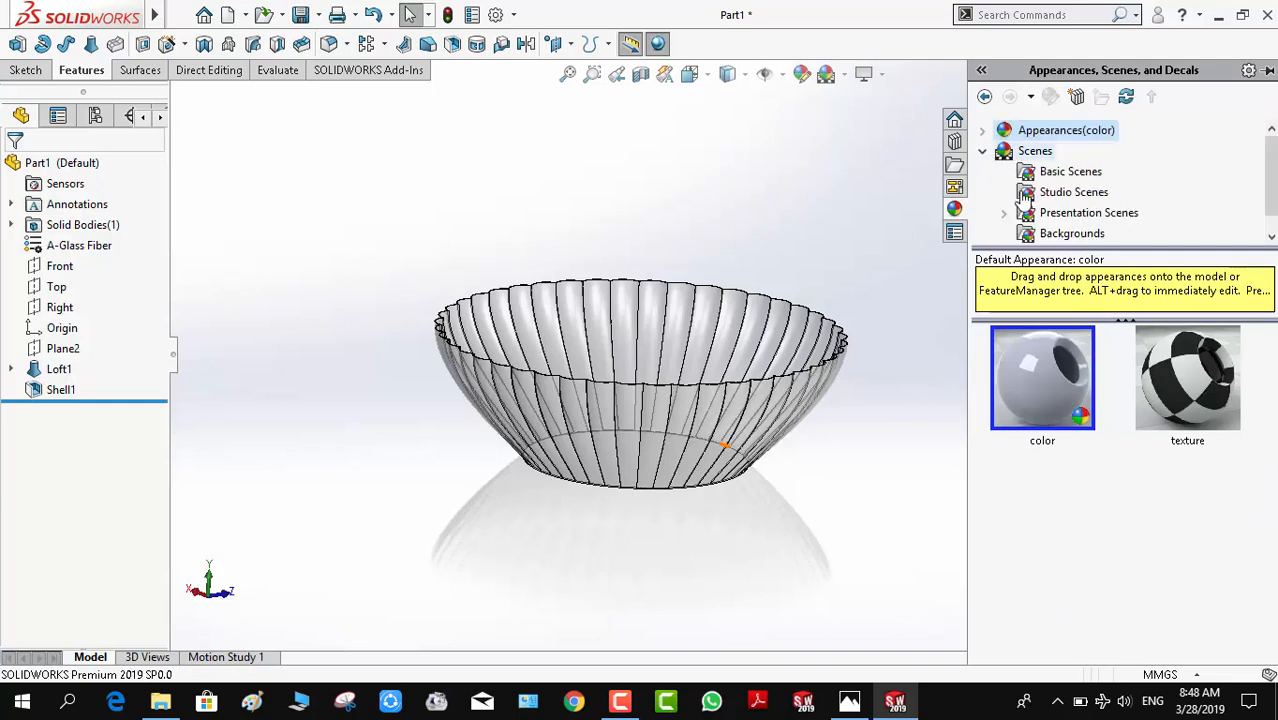
{"action": "left_click", "coordinate": [1062, 200]}
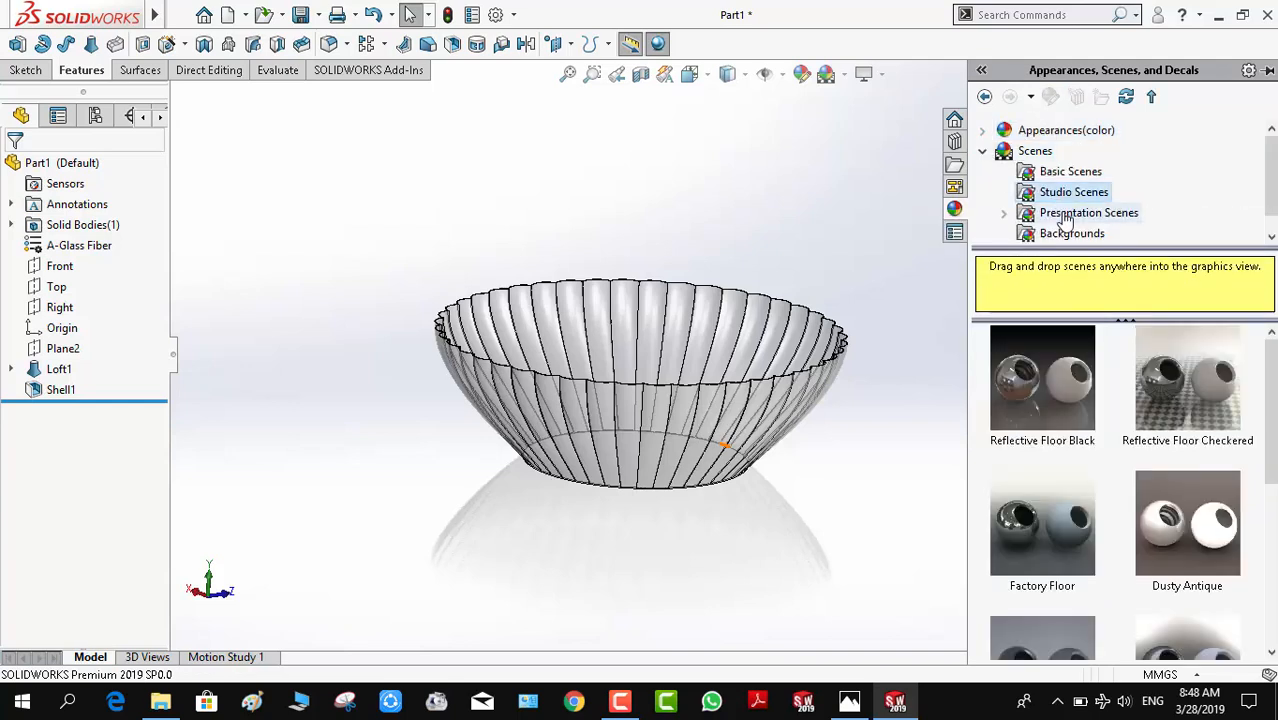
{"action": "left_click", "coordinate": [1064, 213]}
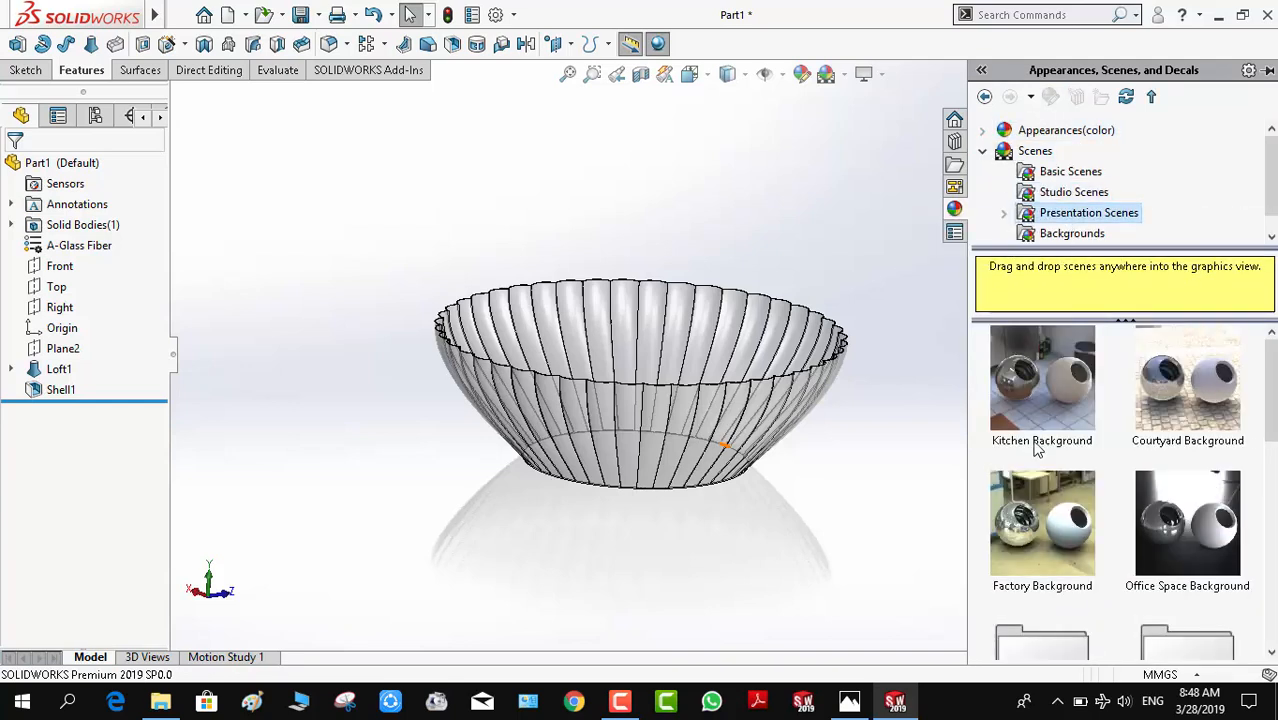
{"action": "left_click_drag", "start_coordinate": [1040, 395], "coordinate": [916, 384]}
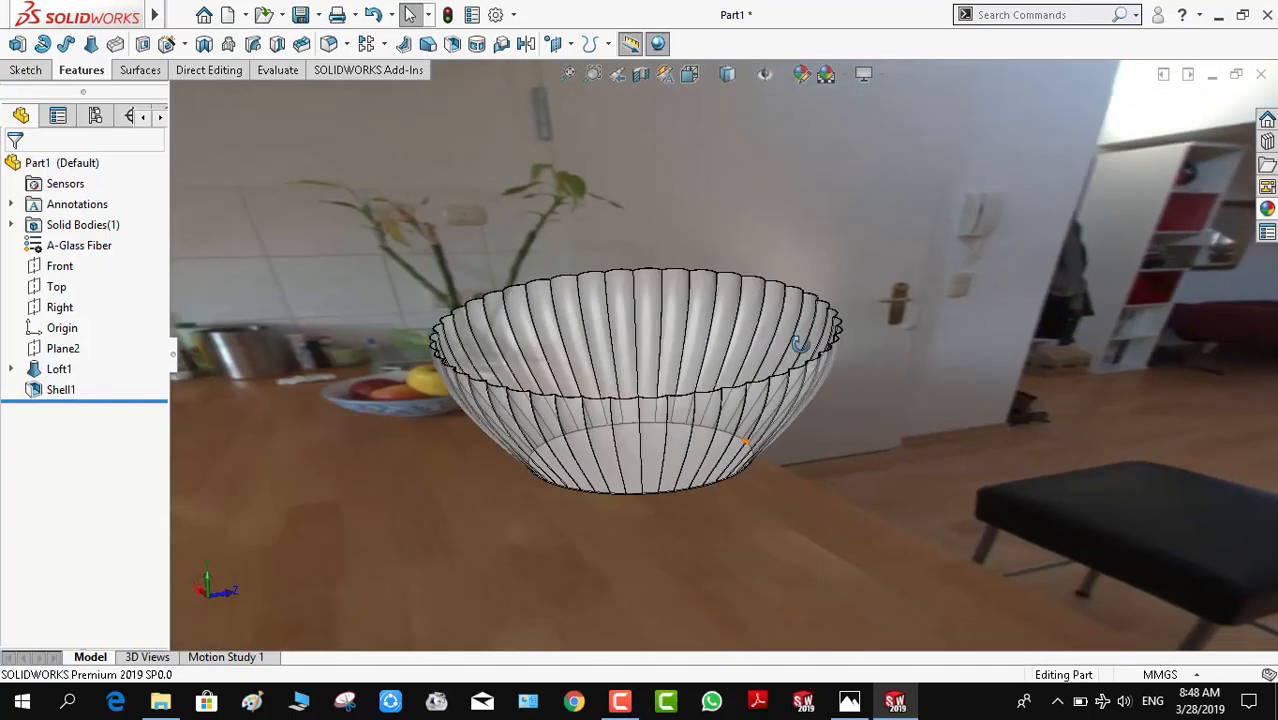
{"action": "middle_click_drag", "start_coordinate": [800, 343], "coordinate": [795, 453]}
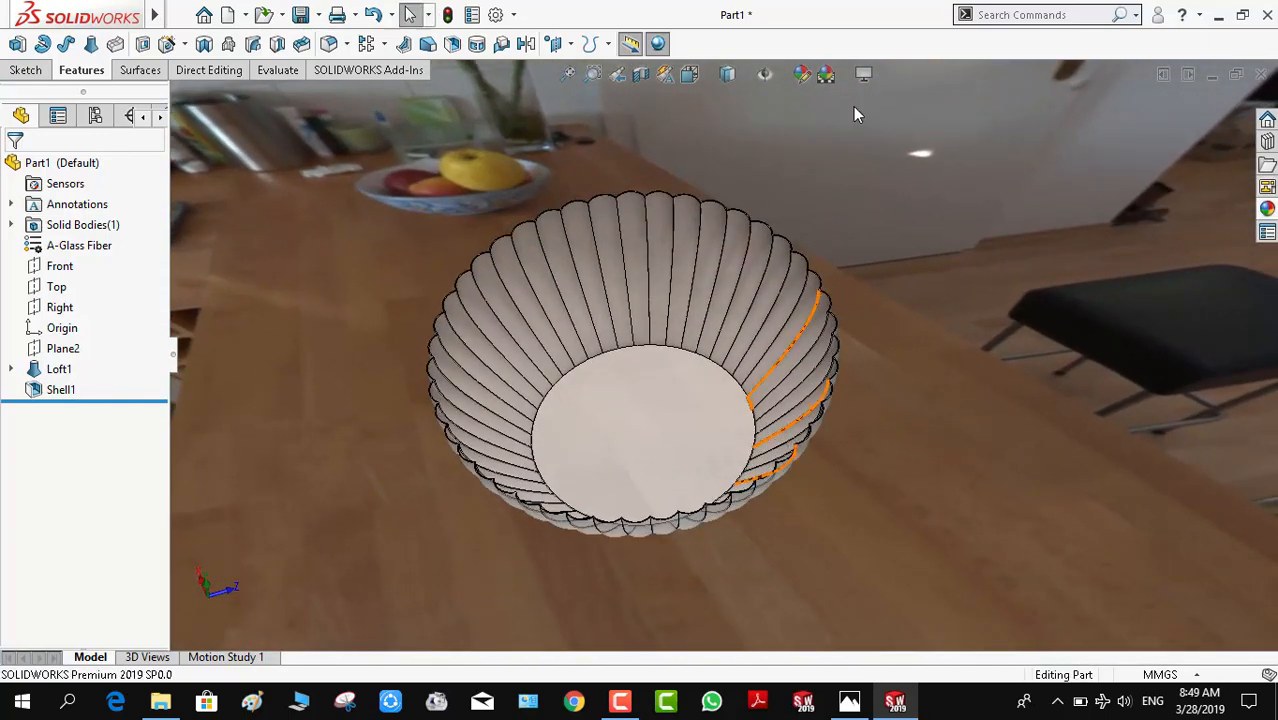
Turn on the Perspective view setting and frame the bowl's interior from above
{"action": "left_click", "coordinate": [882, 75]}
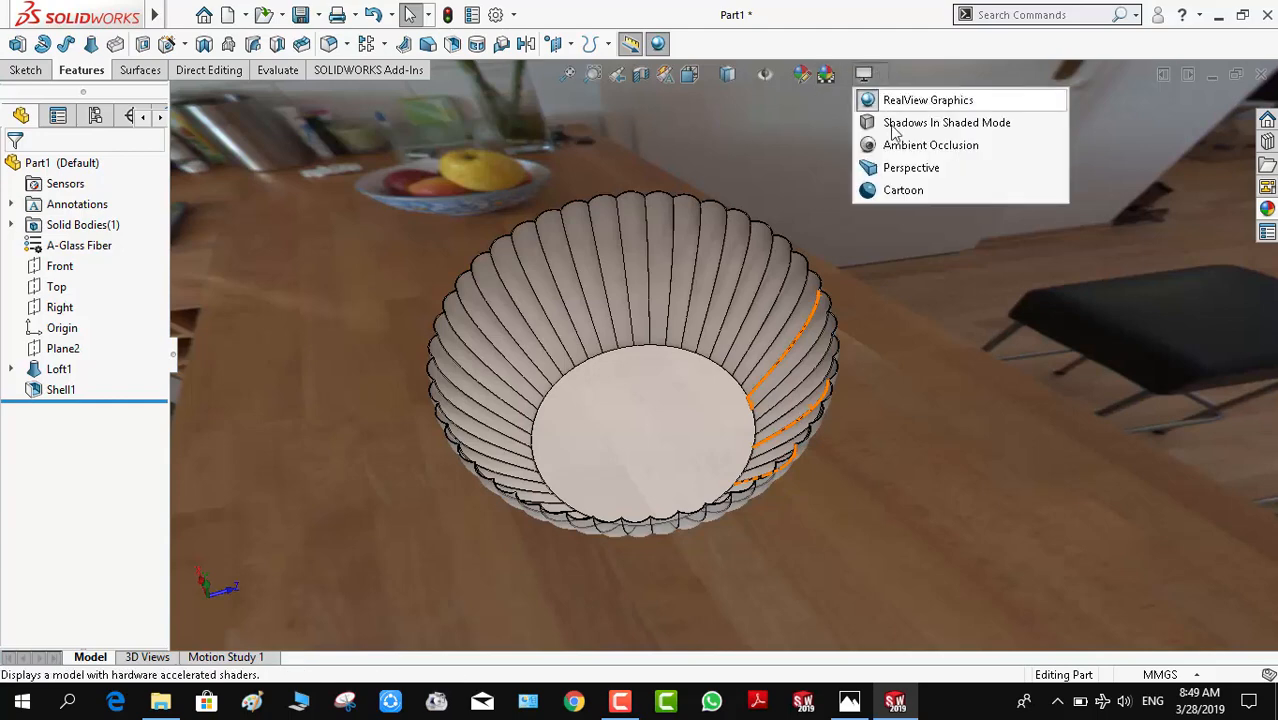
{"action": "left_click", "coordinate": [895, 165]}
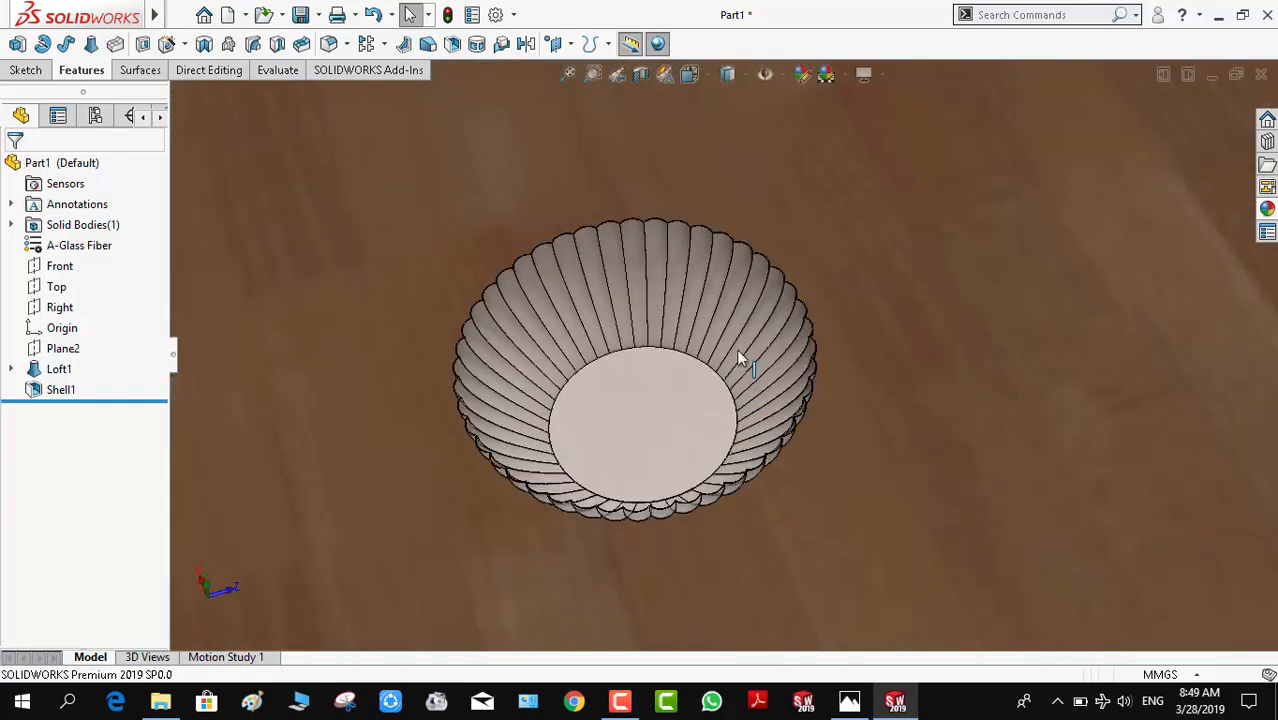
{"action": "scroll", "coordinate": [679, 432], "scroll_direction": "down", "scroll_amount": 4}
{"action": "scroll", "coordinate": [687, 256], "scroll_direction": "down", "scroll_amount": 2}
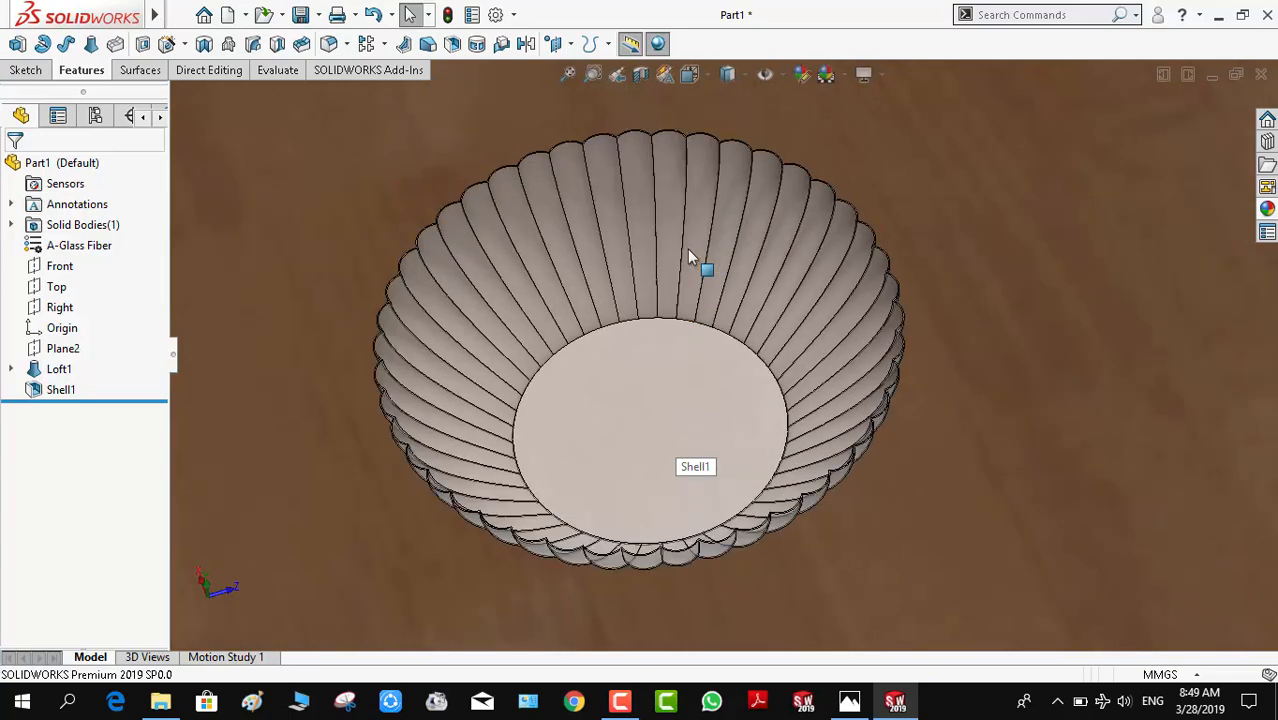
{"action": "left_click", "coordinate": [717, 326]}
{"action": "middle_click_drag", "start_coordinate": [716, 323], "coordinate": [719, 290]}
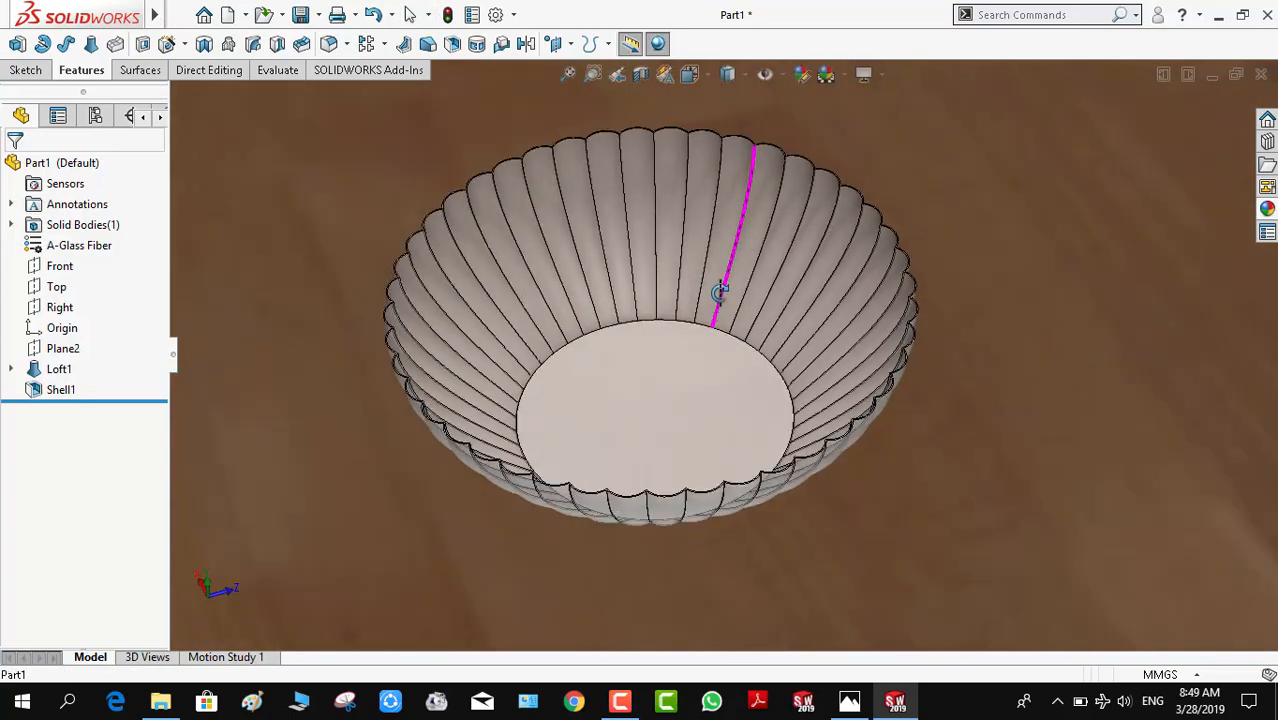
{"action": "scroll", "coordinate": [719, 293], "scroll_direction": "down", "scroll_amount": 2}
{"action": "scroll", "coordinate": [719, 293], "scroll_direction": "up", "scroll_amount": 1}
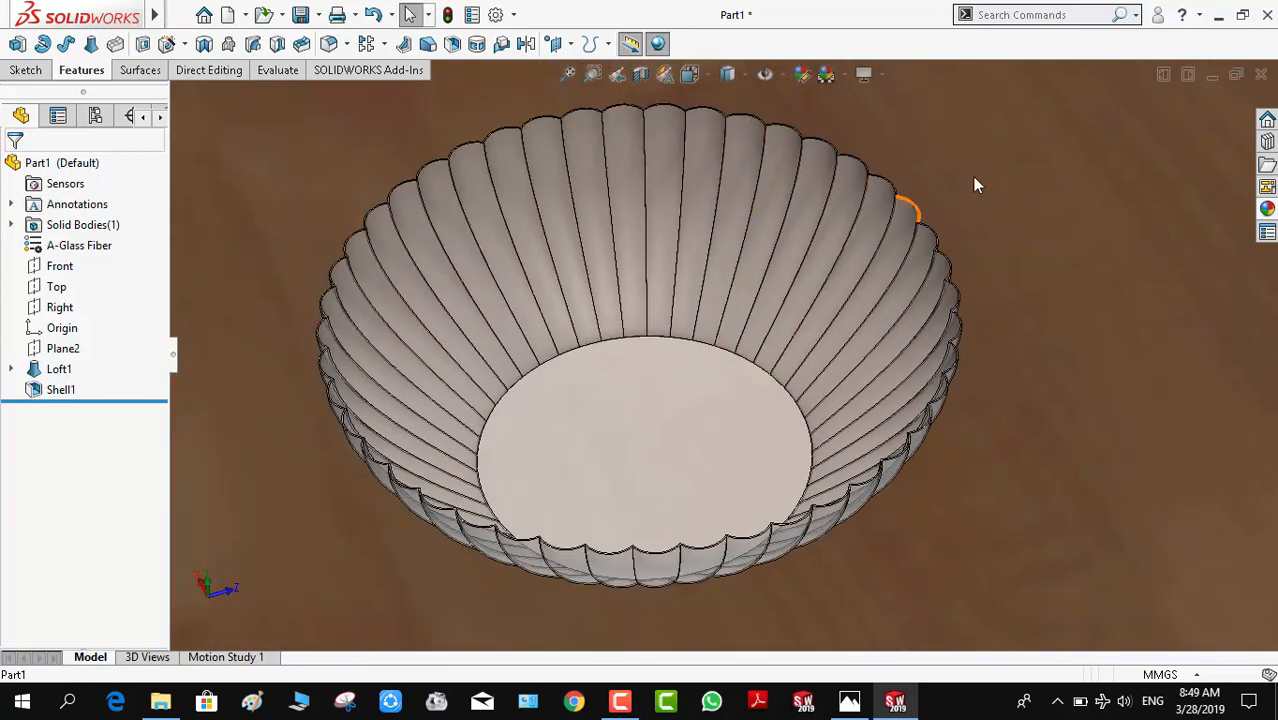
Load the PhotoView 360 add-in and run a final render of the glass bowl
{"action": "left_click", "coordinate": [1267, 208]}
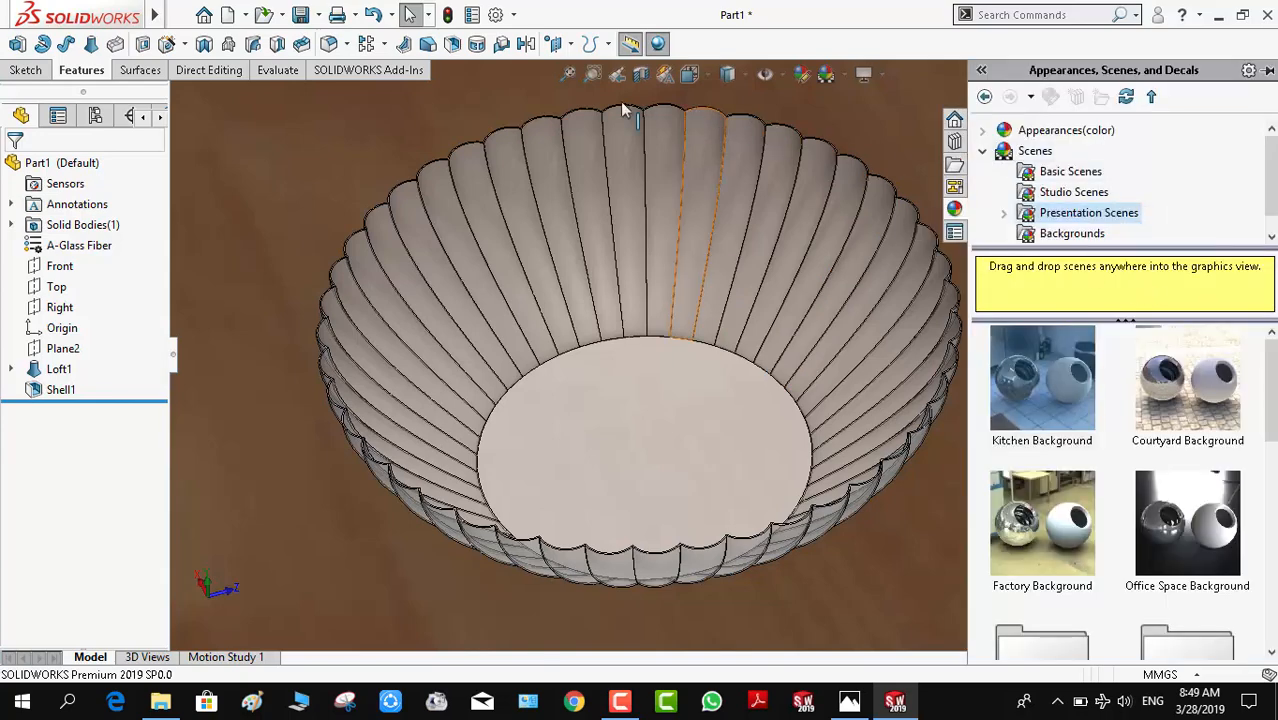
{"action": "left_click", "coordinate": [259, 144]}
{"action": "left_click", "coordinate": [342, 69]}
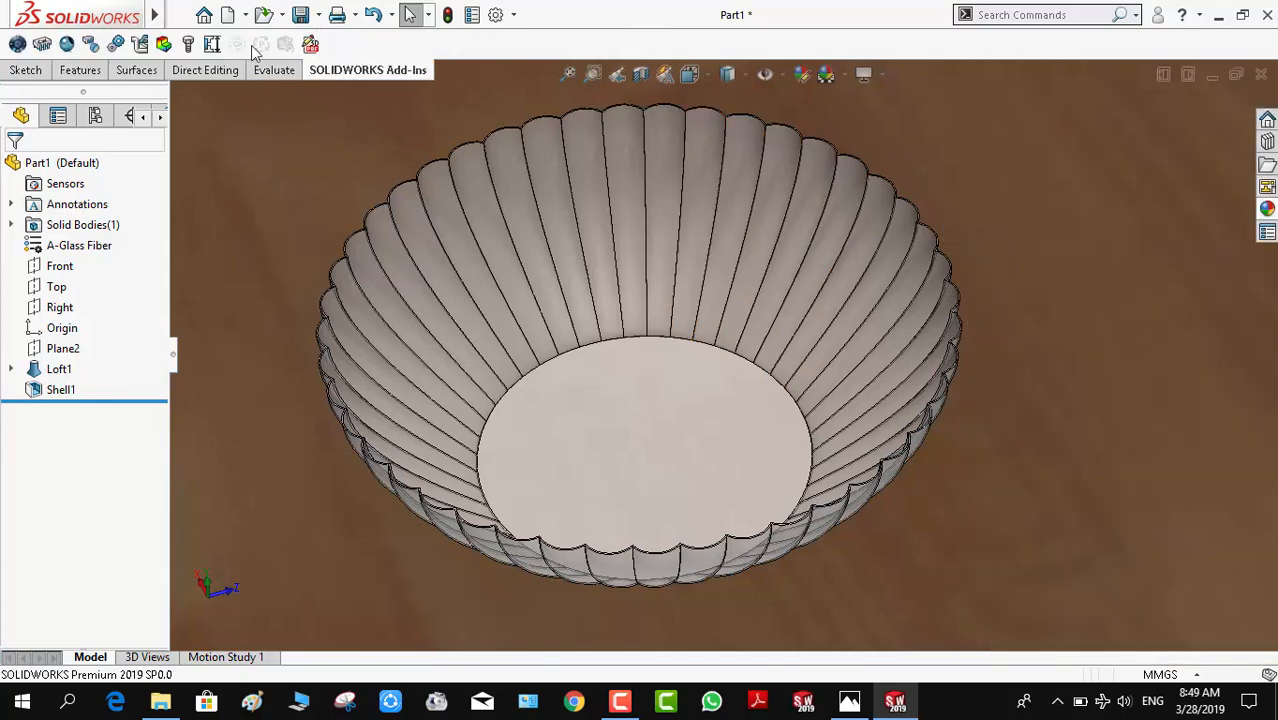
{"action": "left_click", "coordinate": [62, 48]}
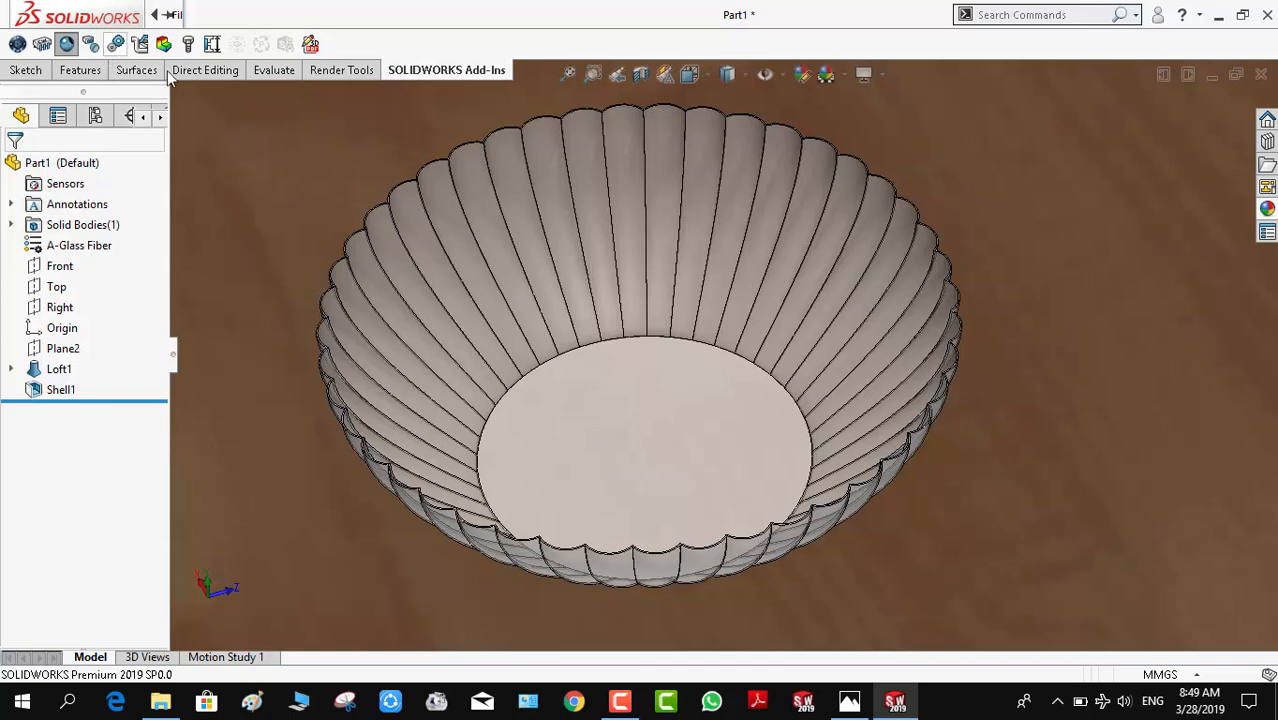
{"action": "left_click", "coordinate": [342, 69]}
{"action": "left_click", "coordinate": [215, 44]}
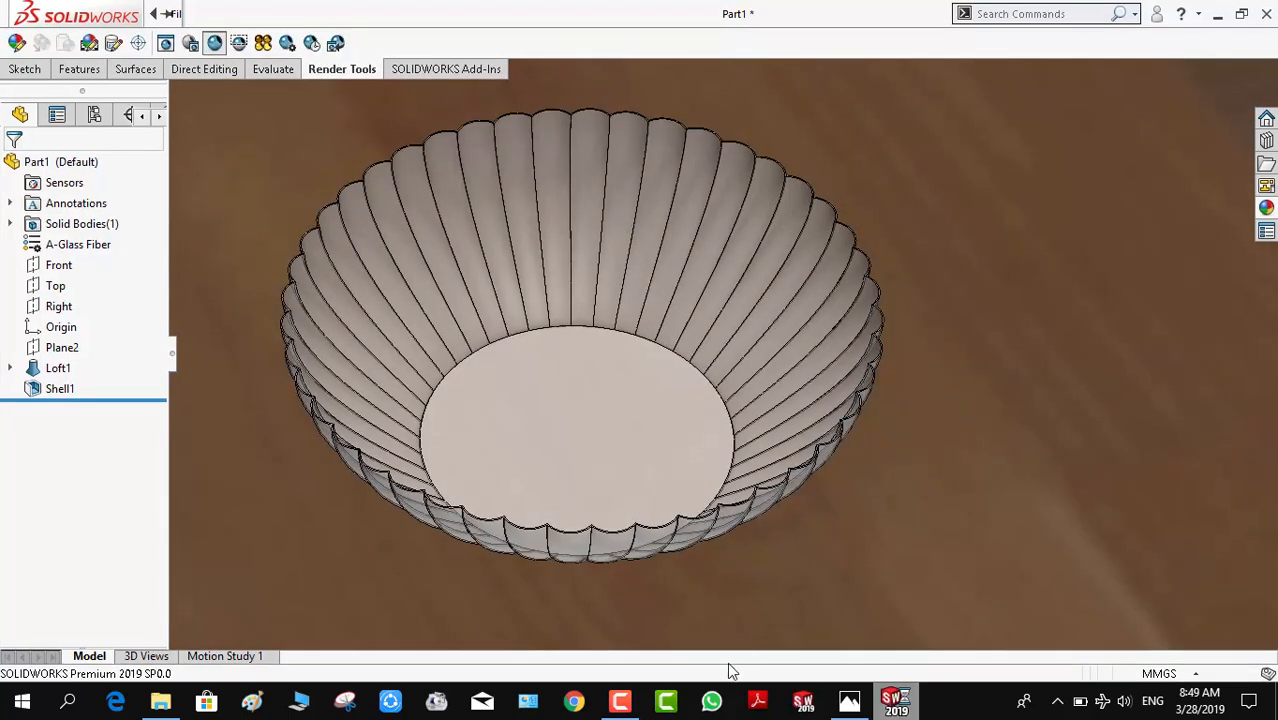
{"action": "left_click", "coordinate": [620, 702]}
{"action": "left_click", "coordinate": [1188, 617]}
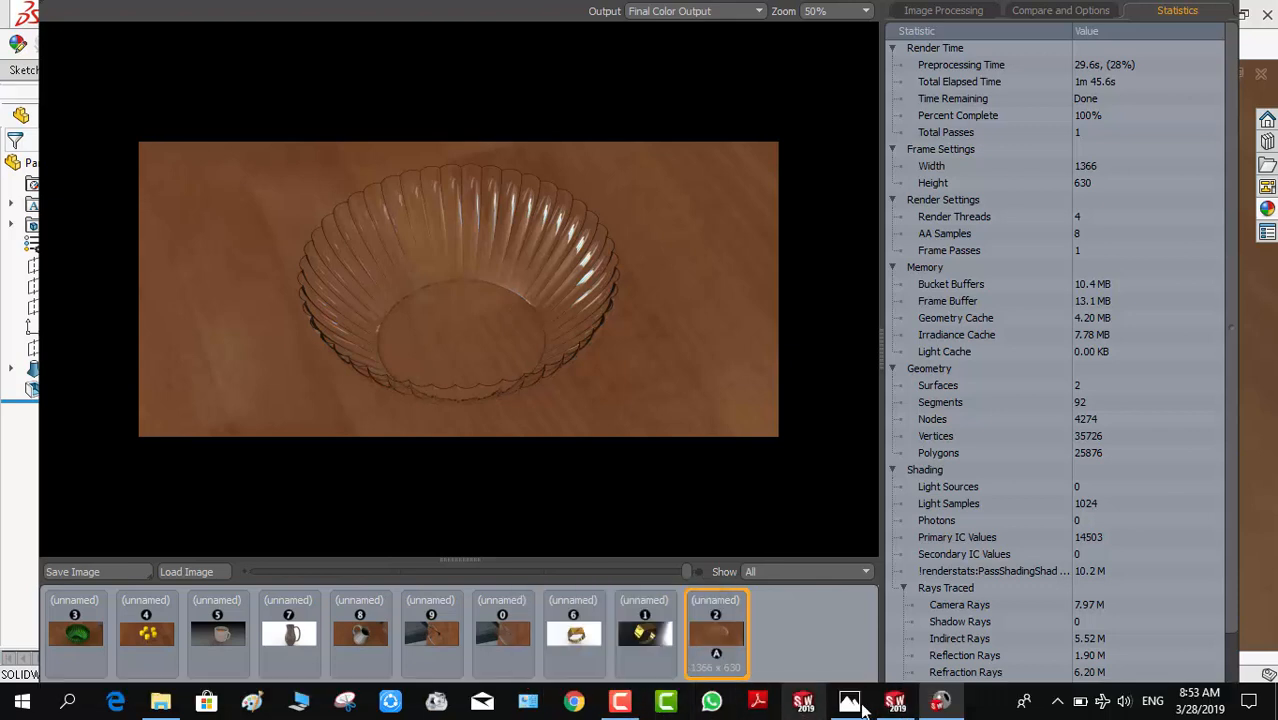
Compare the finished render with the fruit plate image in Photos, and close the final render and preview windows
{"action": "left_click", "coordinate": [851, 702]}
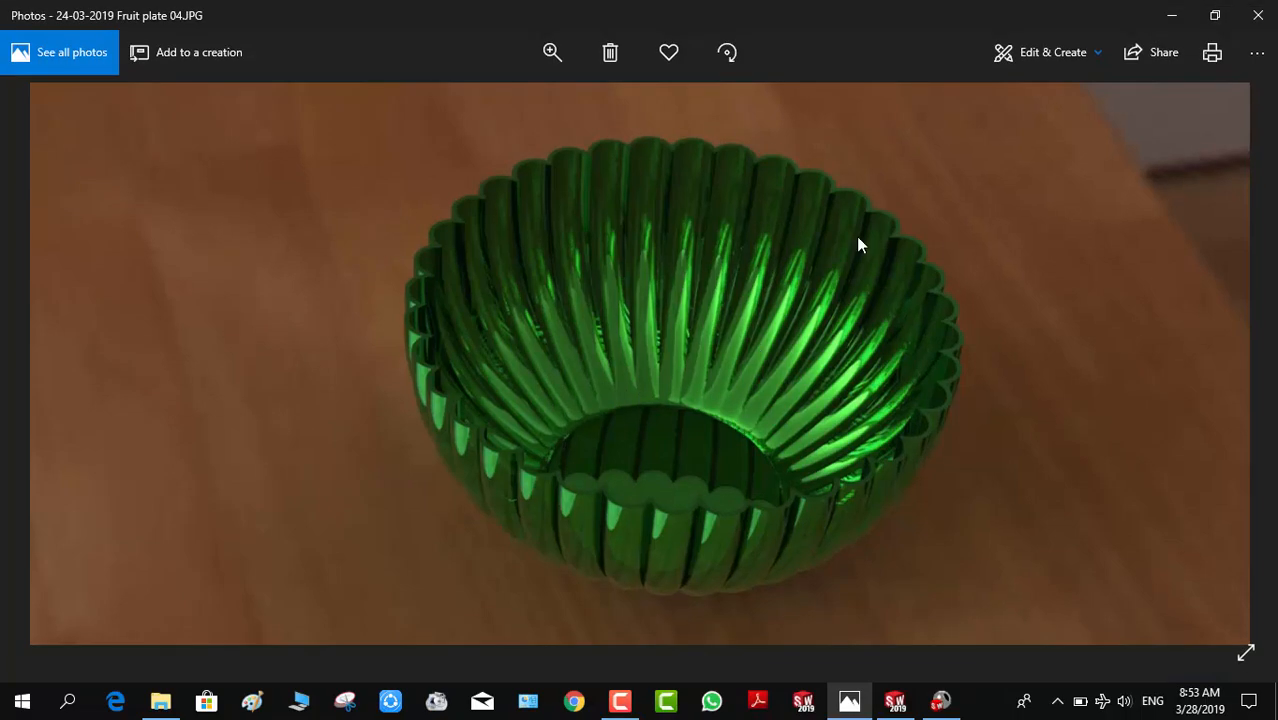
{"action": "left_click", "coordinate": [1172, 15]}
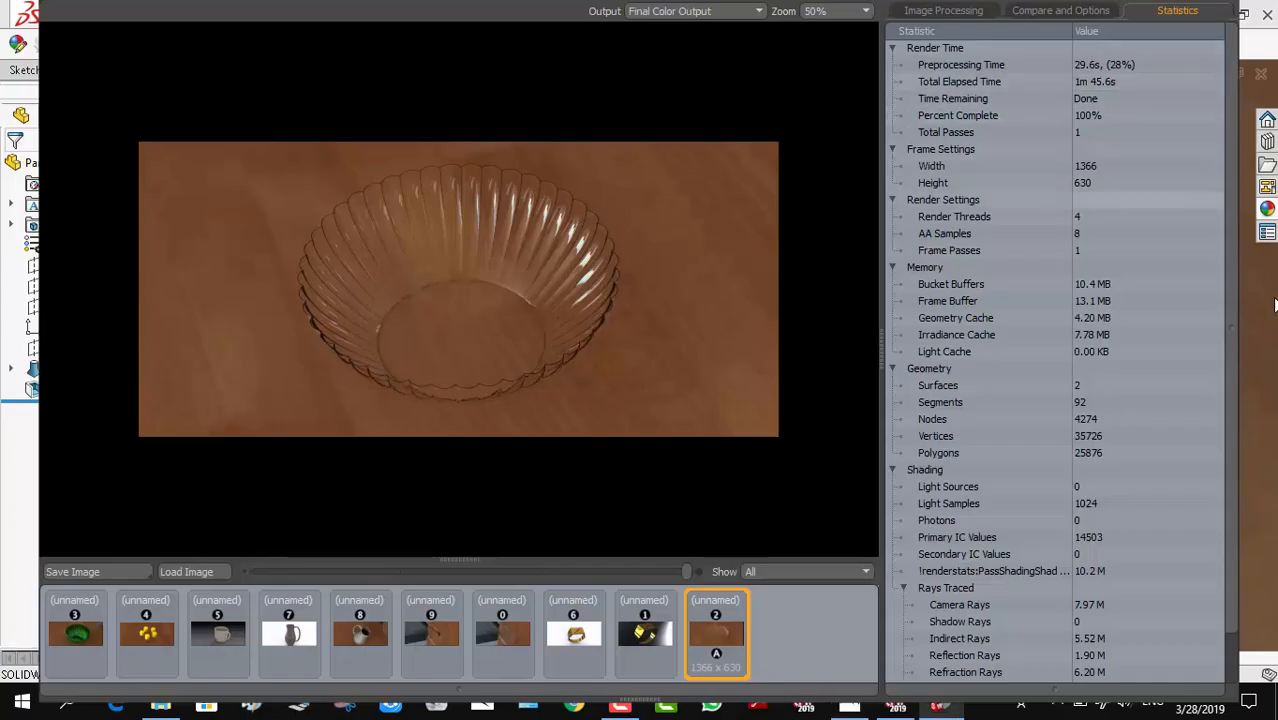
{"action": "left_click", "coordinate": [1263, 350]}
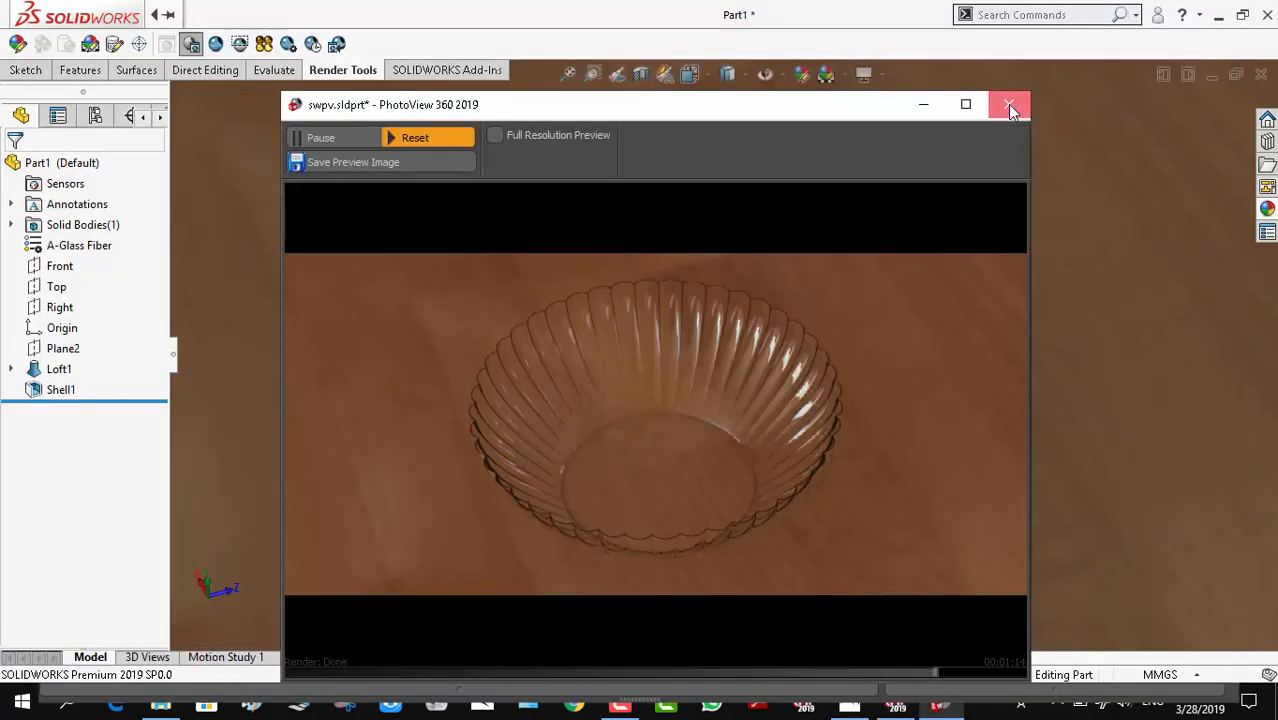
{"action": "left_click", "coordinate": [1008, 104]}
{"action": "scroll", "coordinate": [764, 265], "scroll_direction": "down", "scroll_amount": 3}
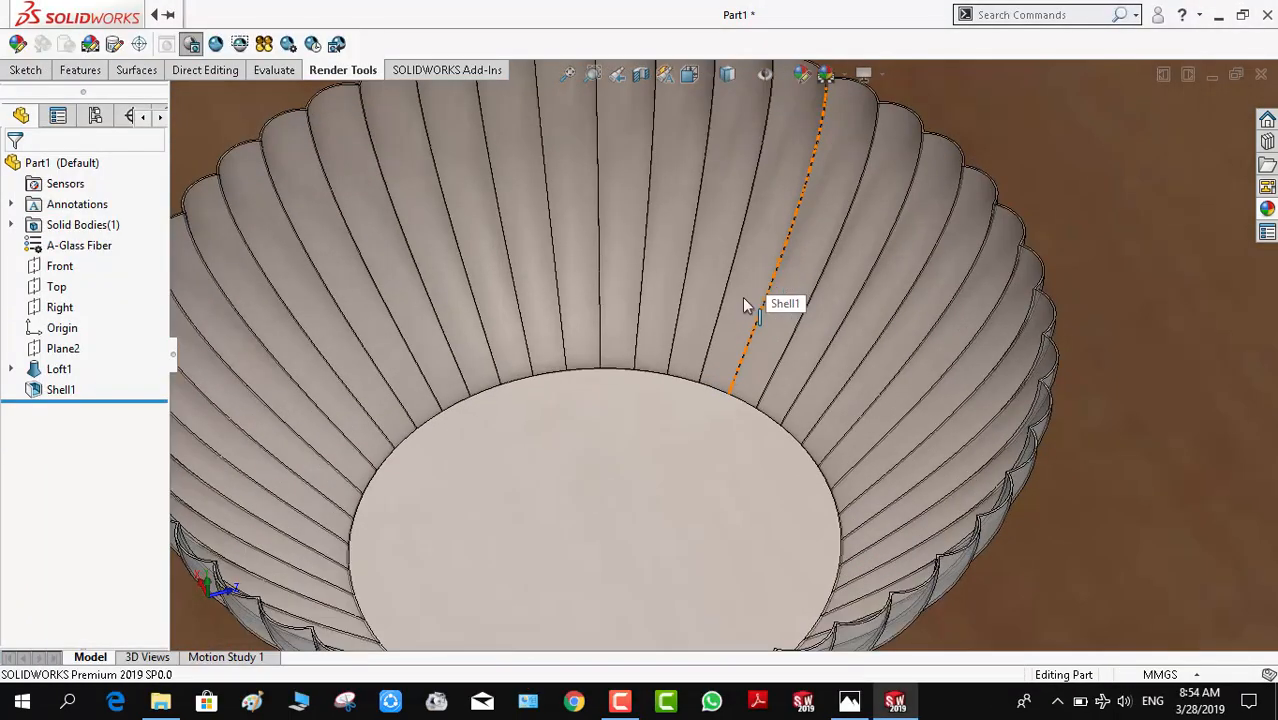
{"action": "middle_click_drag", "start_coordinate": [765, 242], "coordinate": [668, 333]}
{"action": "scroll", "coordinate": [729, 279], "scroll_direction": "up", "scroll_amount": 3}
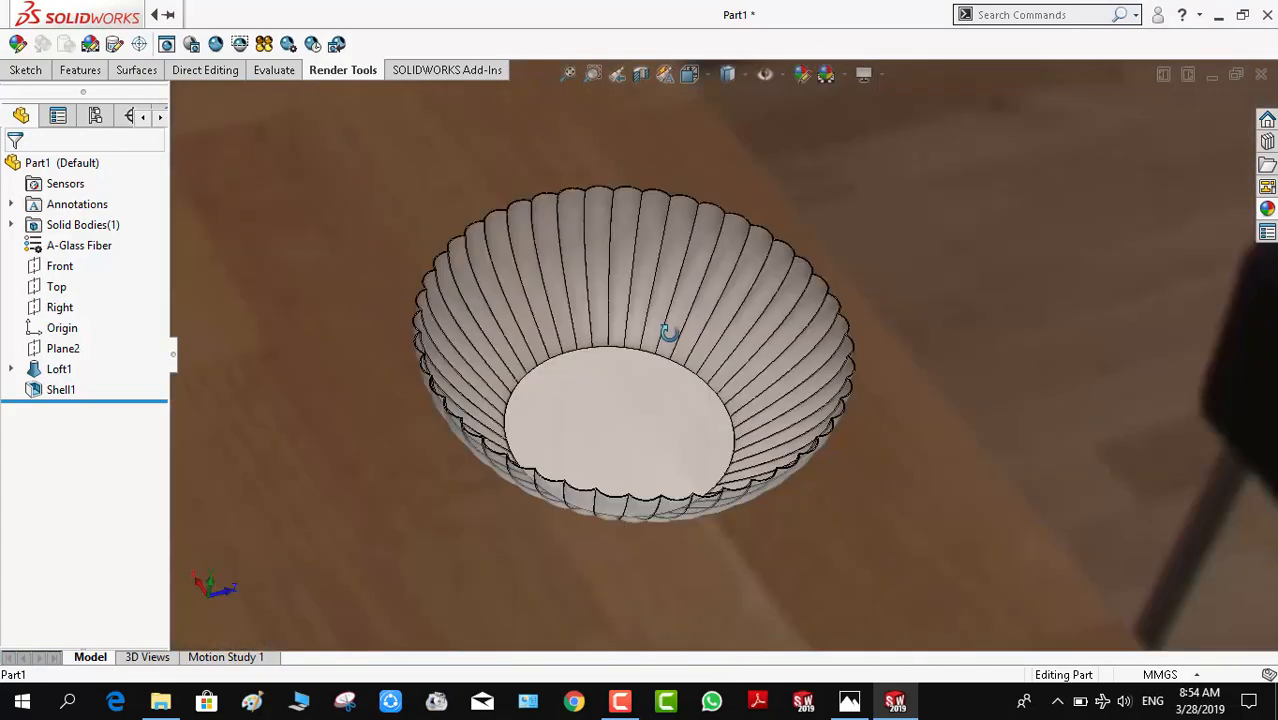
{"action": "middle_click_drag", "start_coordinate": [672, 343], "coordinate": [645, 334]}
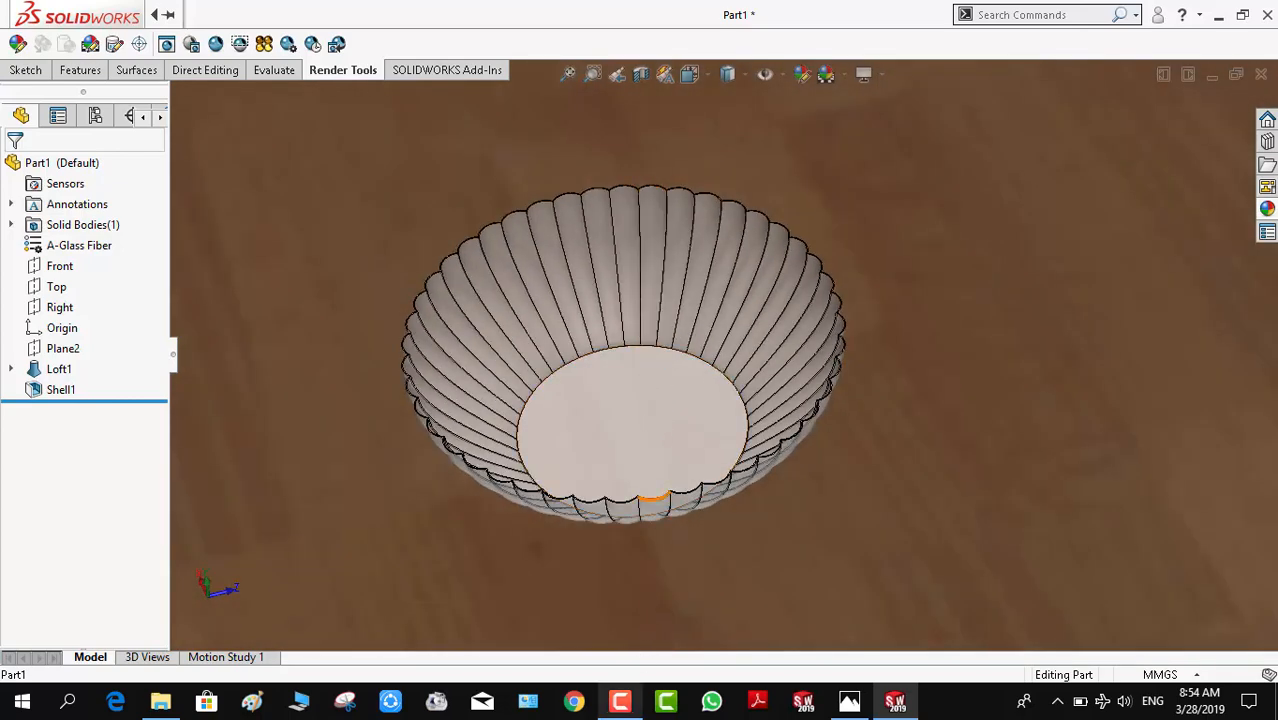